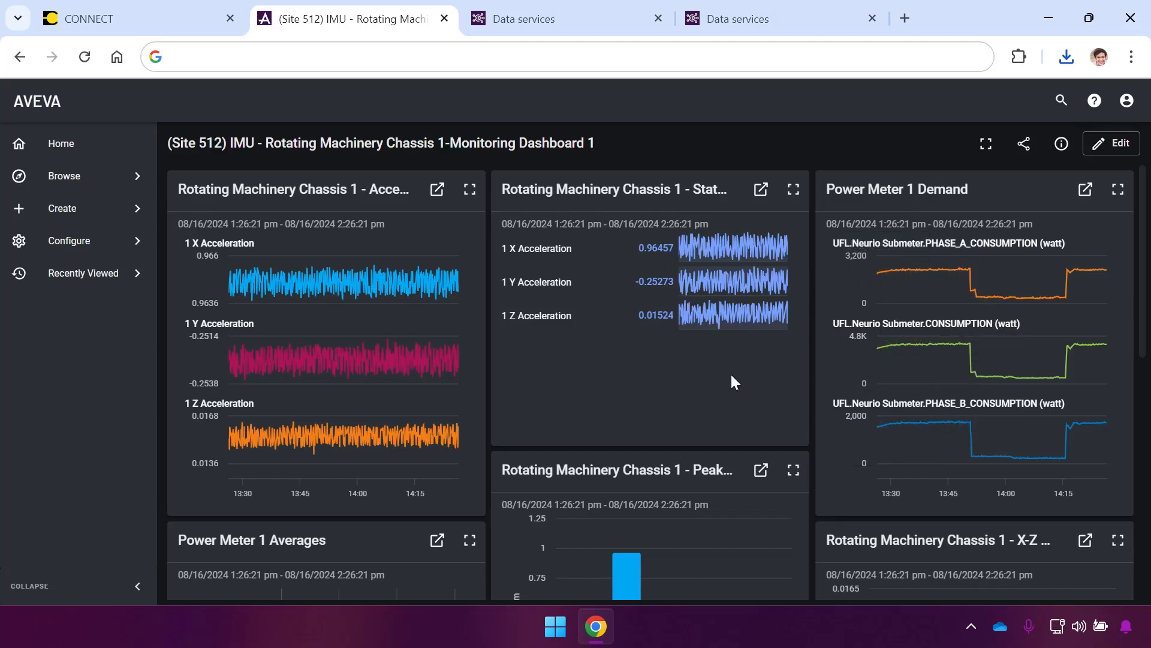
# Switch to the CONNECT home page for the CSC SaaS folder
pyautogui.click(132, 3)
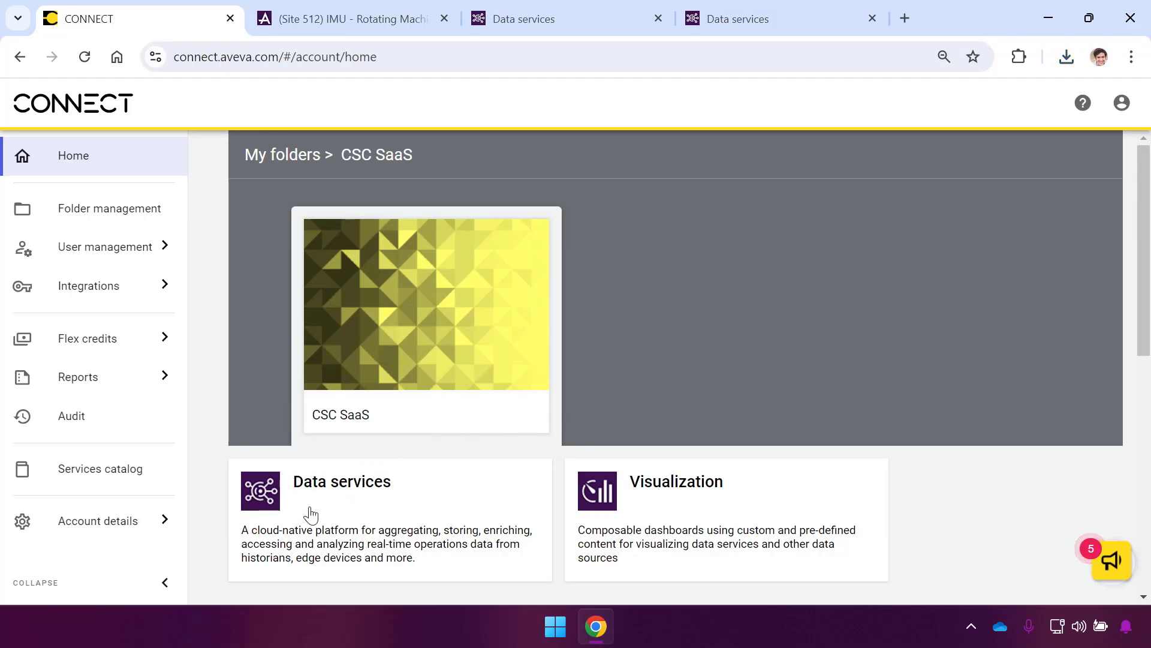
# Copy the Machine74656 asset name from the Data services Asset Explorer
pyautogui.click(570, 31)
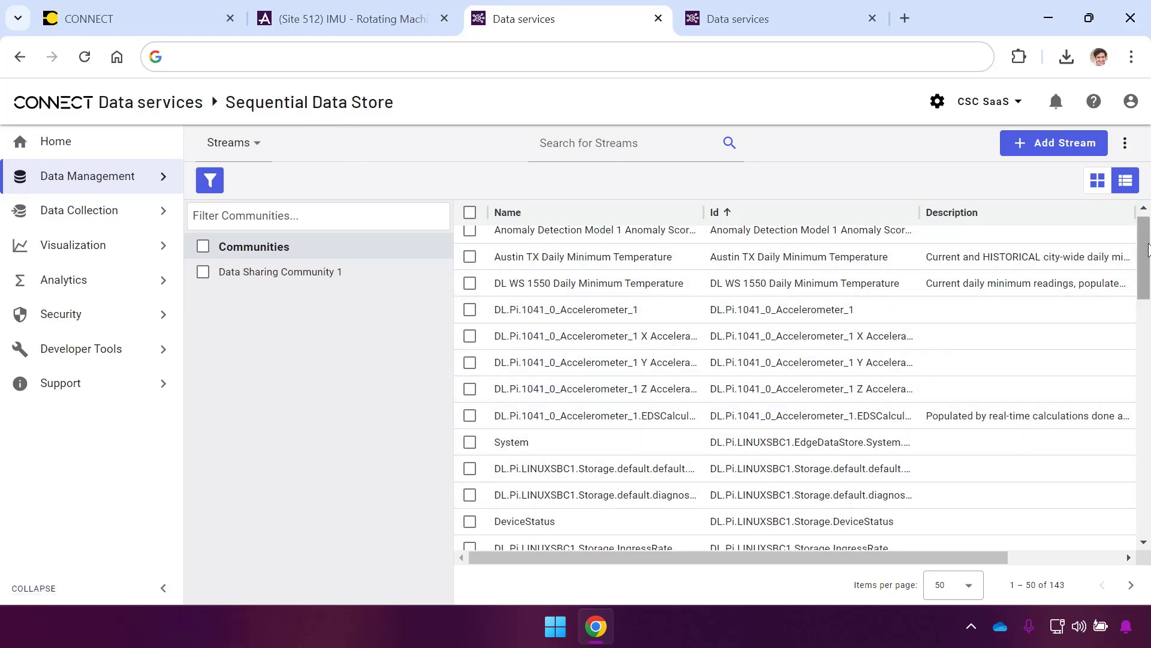
pyautogui.moveTo(1145, 255); pyautogui.dragTo(1149, 307)
pyautogui.click(794, 30)
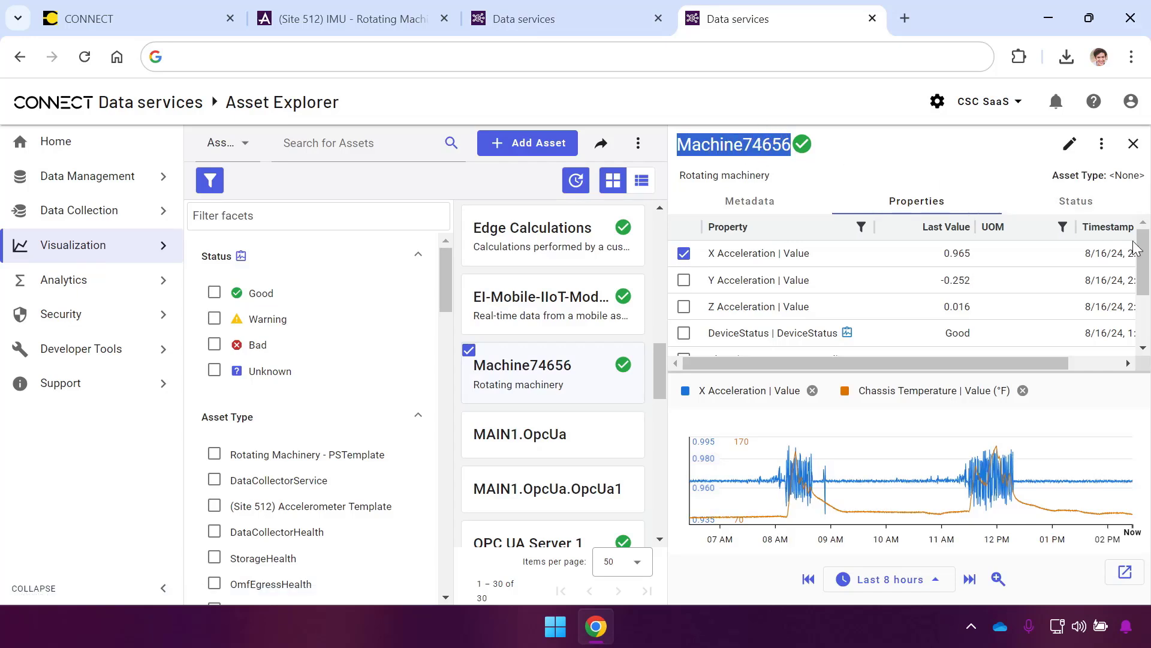
pyautogui.moveTo(1139, 249)
pyautogui.mouseDown()
pyautogui.moveTo(1142, 282)
pyautogui.moveTo(1146, 255)
pyautogui.mouseUp()
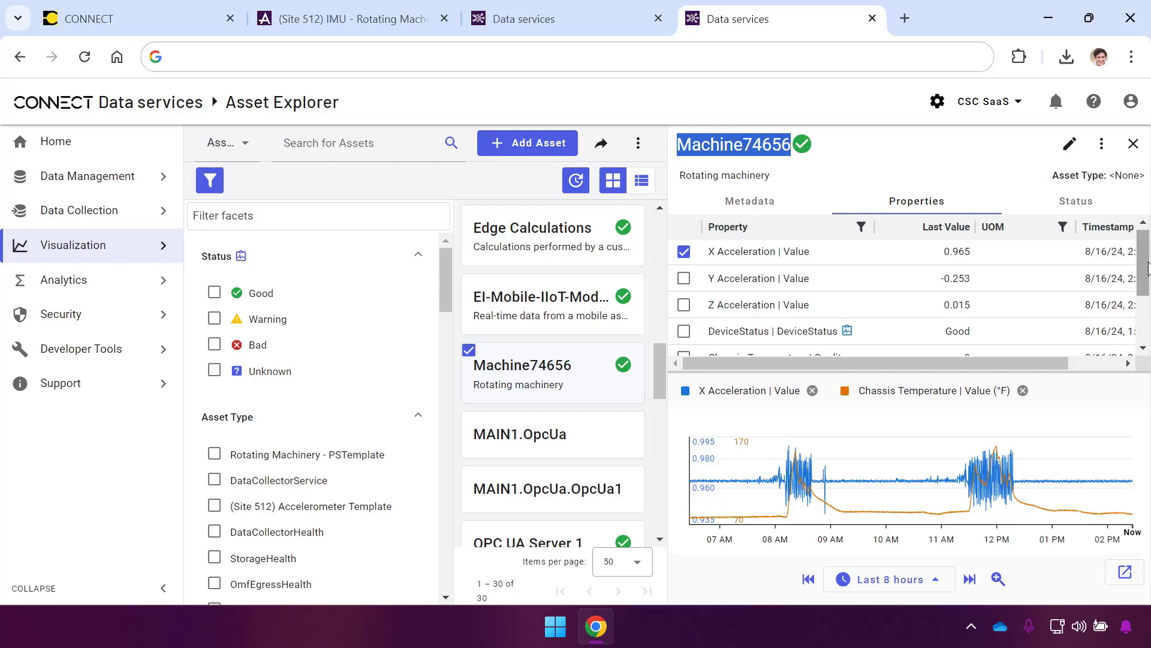
pyautogui.scroll(-2, 1145, 282)
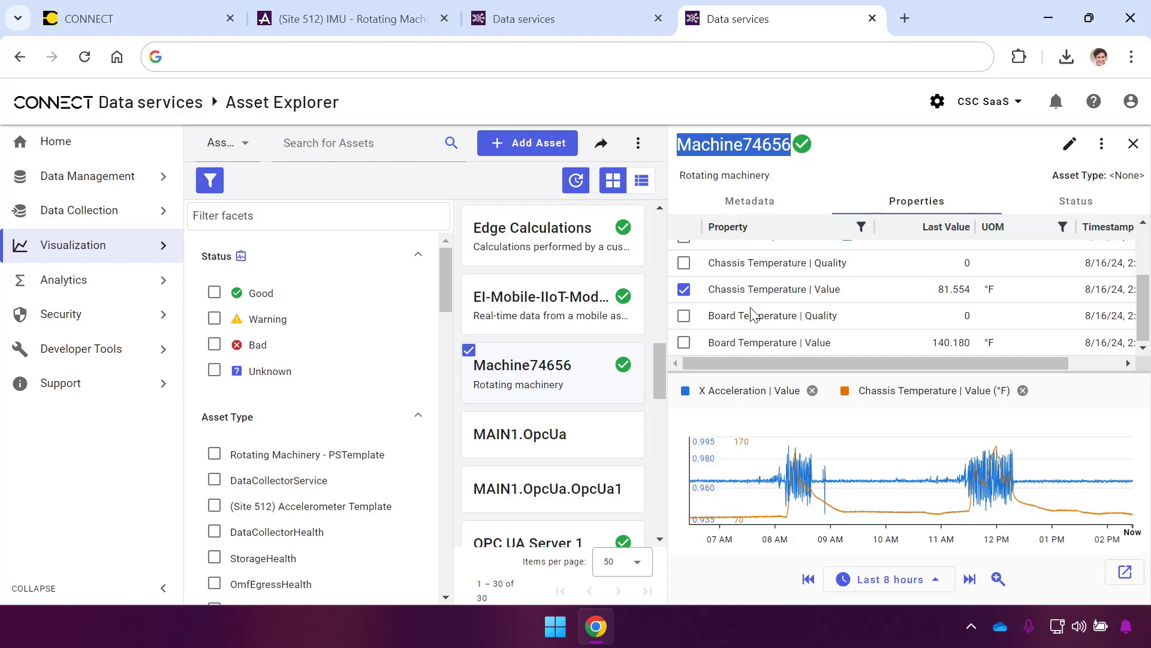
pyautogui.rightClick(746, 137)
pyautogui.click(795, 164)
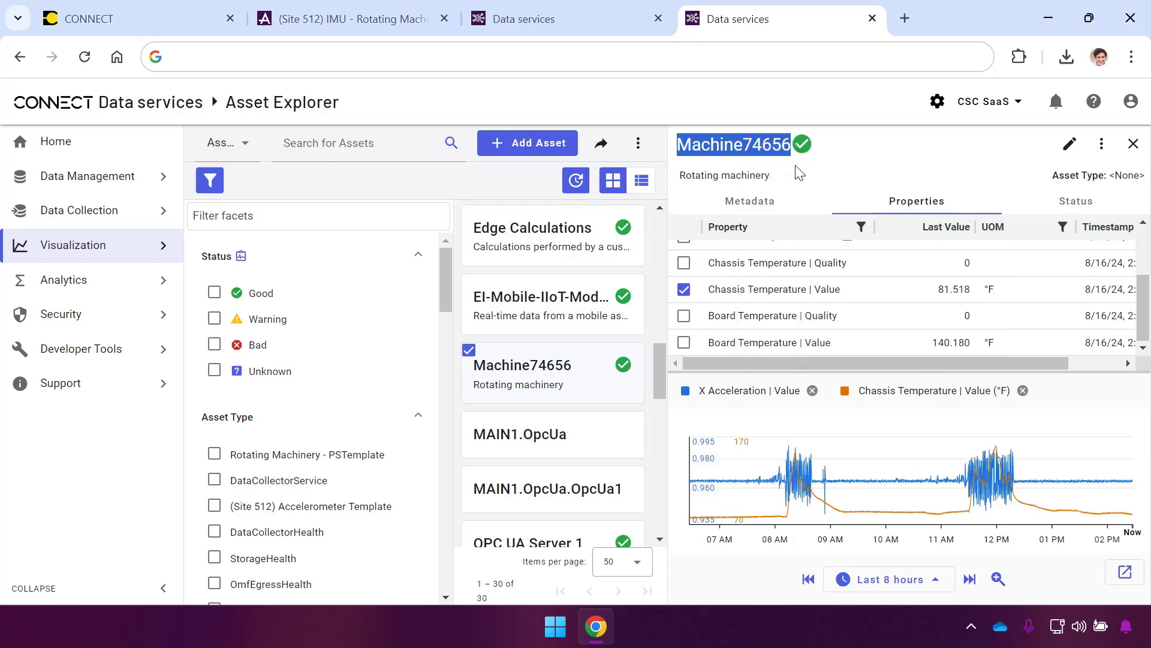
# Search the Assets list for the pasted name Machine74656 and open its asset page
pyautogui.click(377, 20)
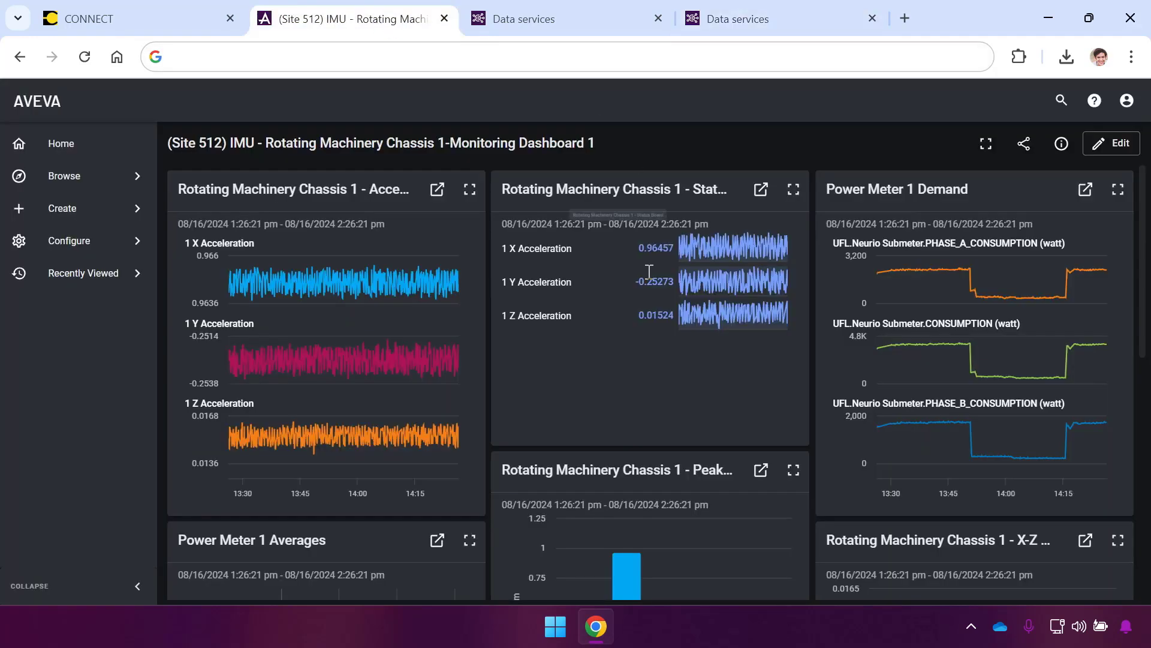
pyautogui.click(137, 177)
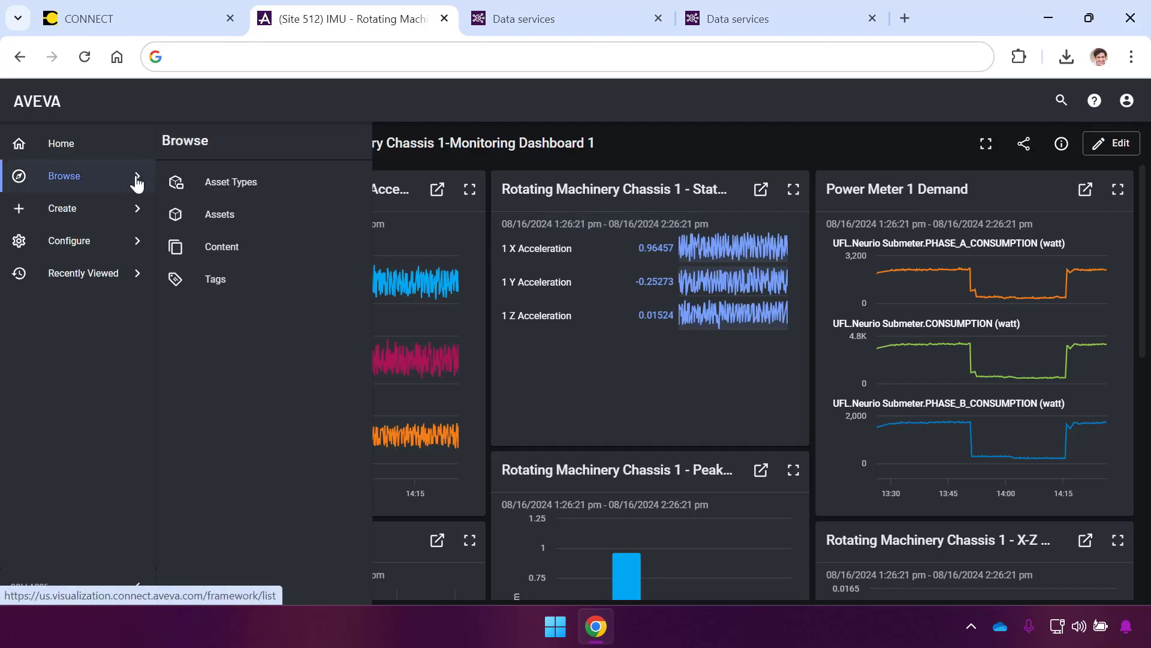
pyautogui.click(210, 211)
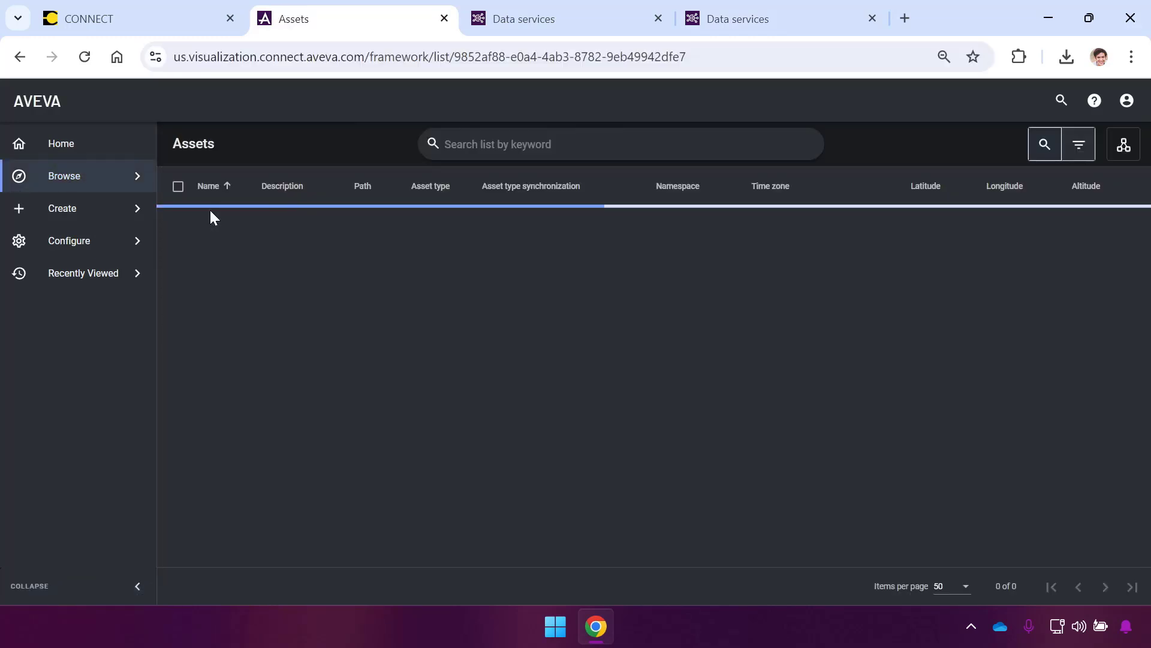
pyautogui.rightClick(480, 142)
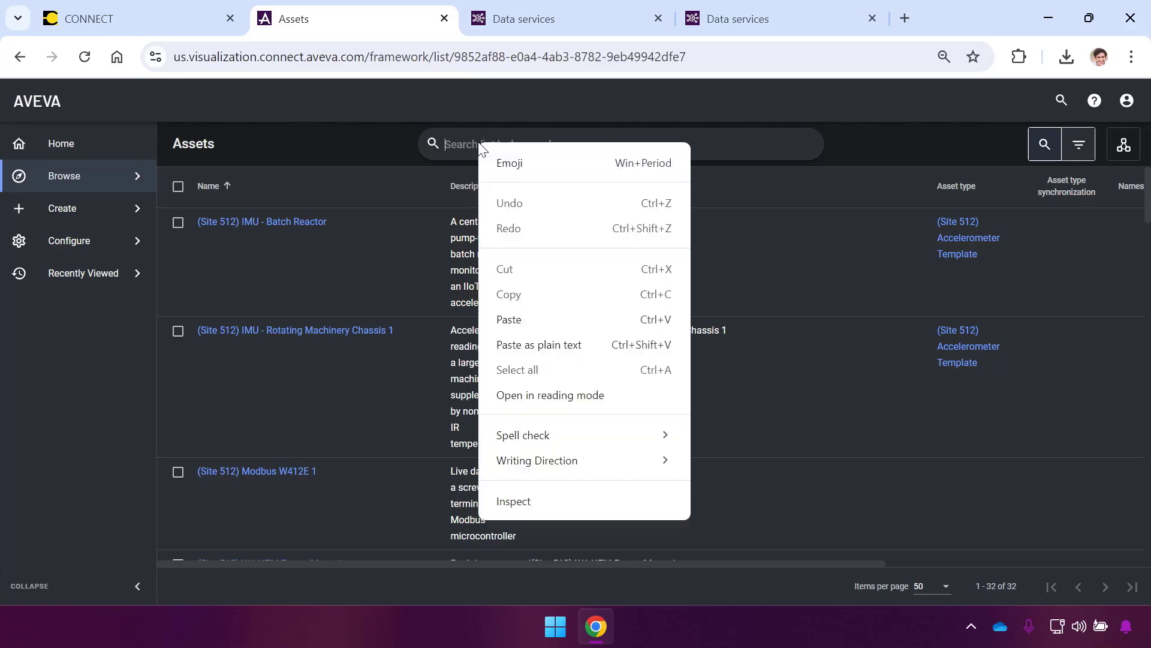
pyautogui.click(558, 320)
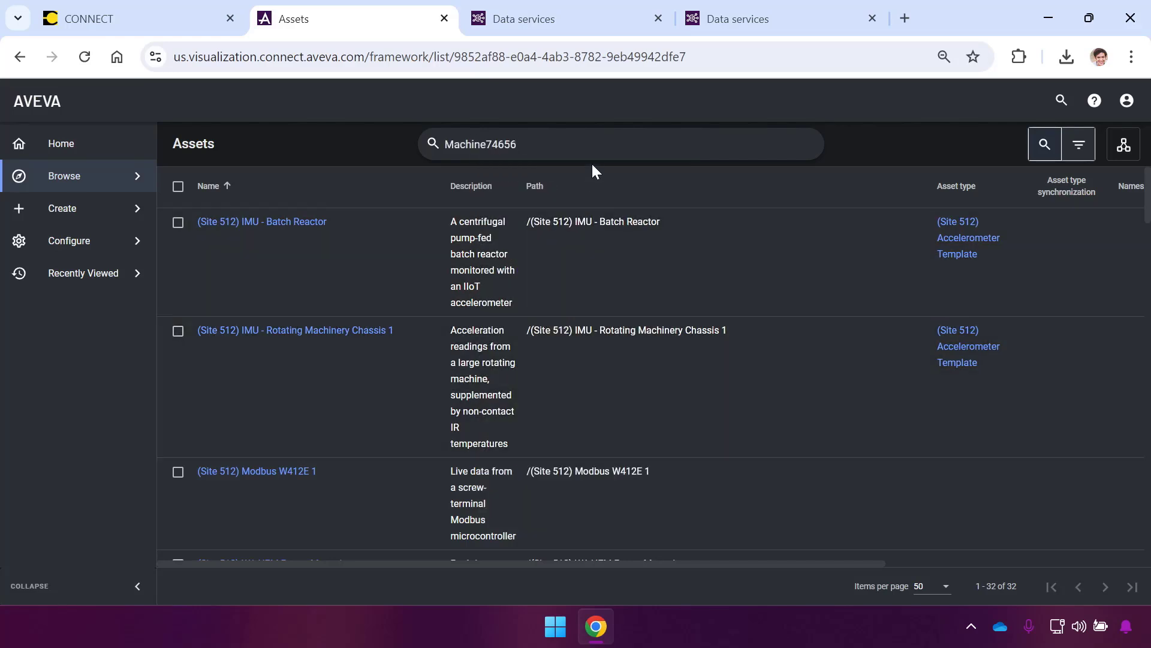
pyautogui.press('Return')
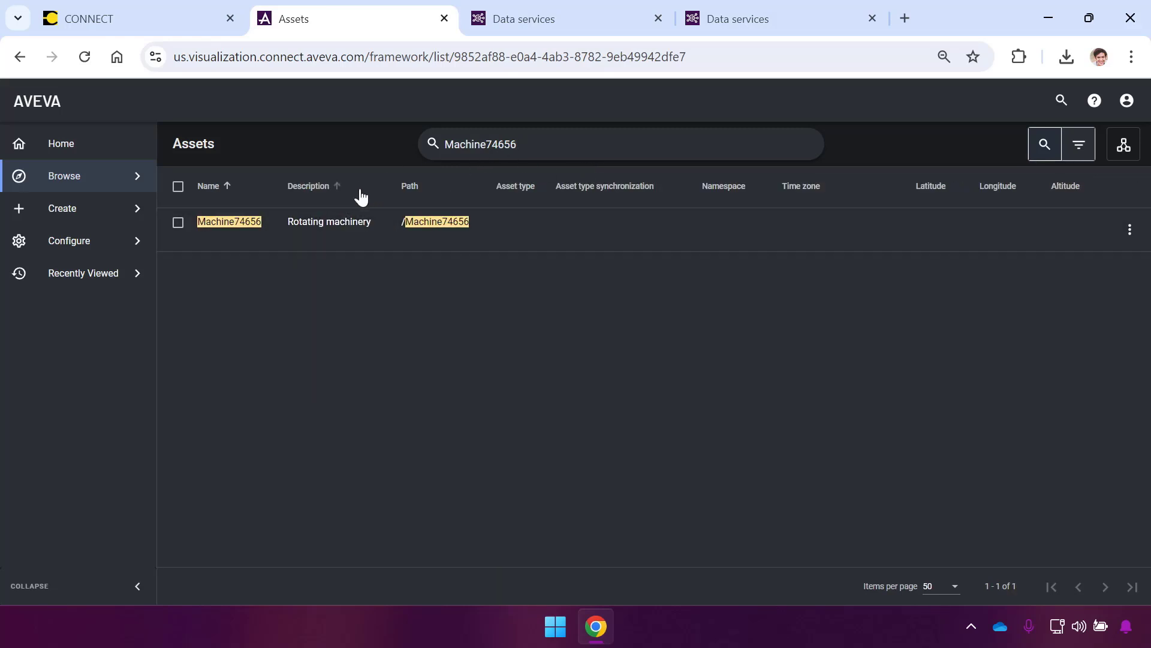
pyautogui.click(235, 223)
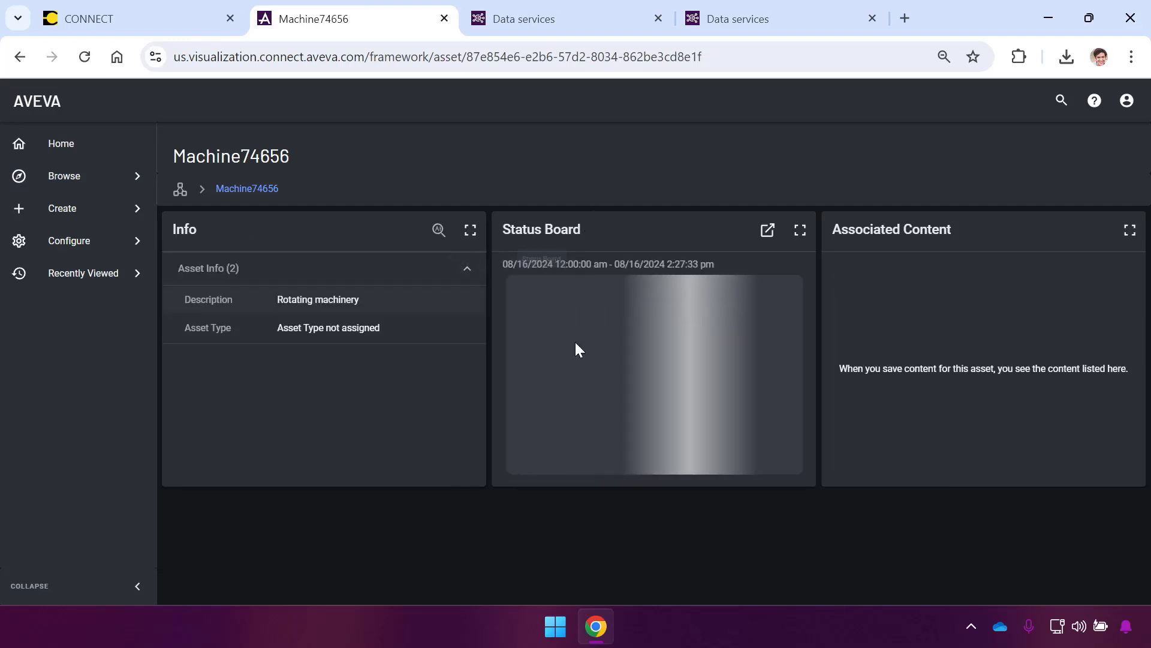
# Create visual Visual001 of the asset's five streams, limited to the last hour
pyautogui.click(769, 234)
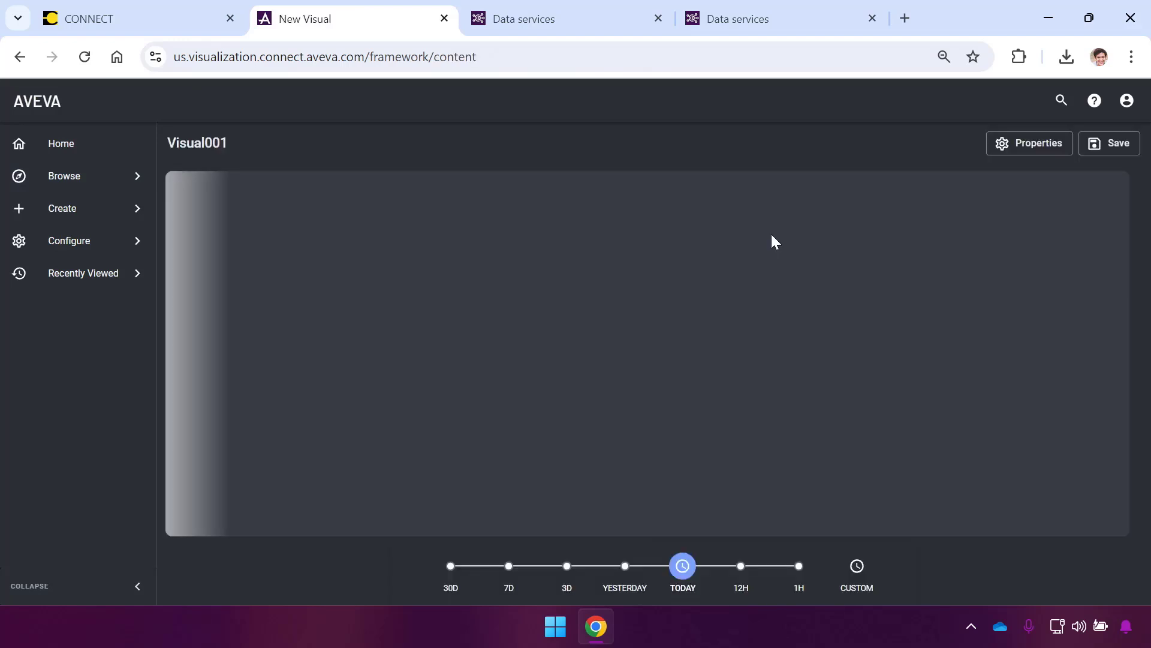
pyautogui.click(802, 569)
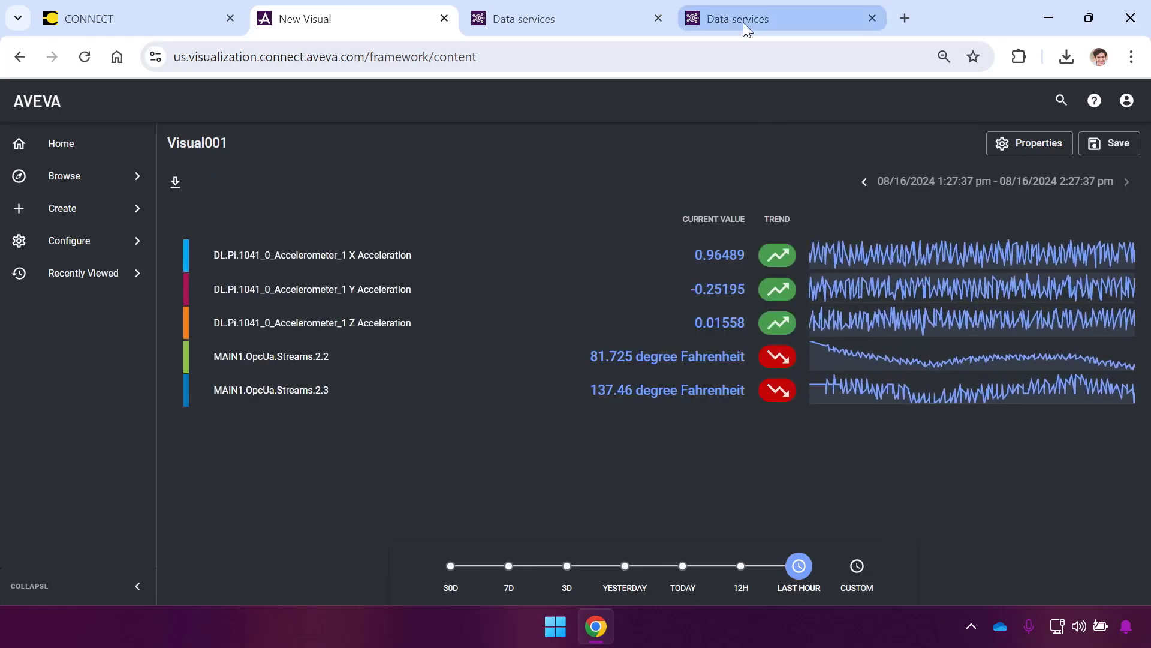
pyautogui.click(743, 17)
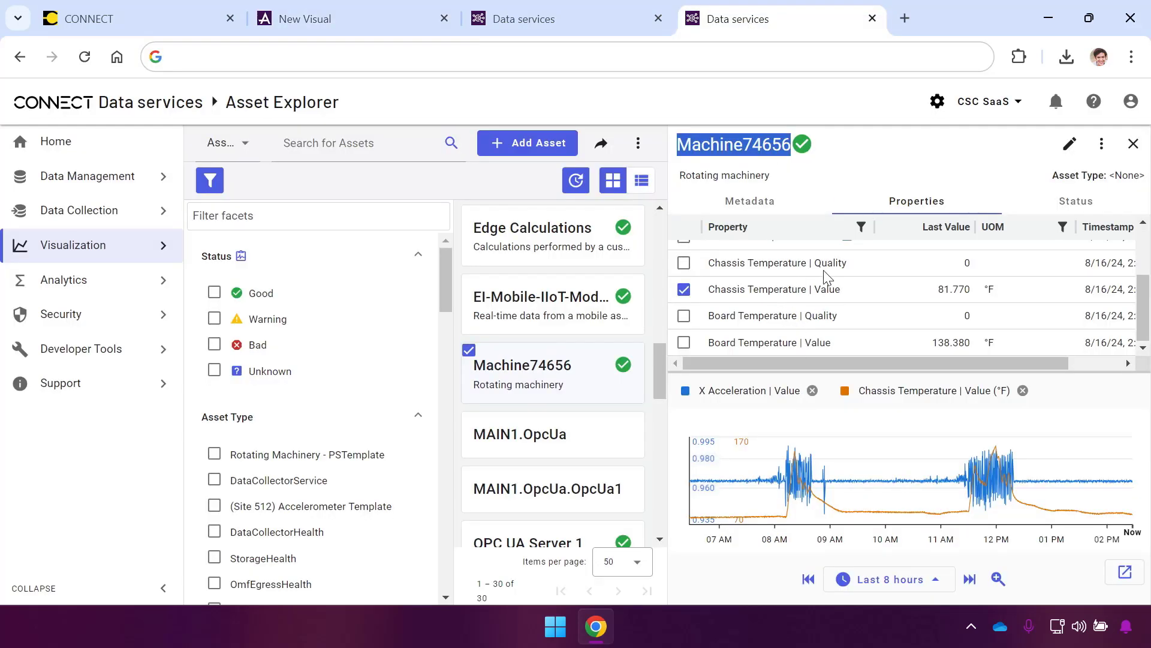
pyautogui.click(369, 22)
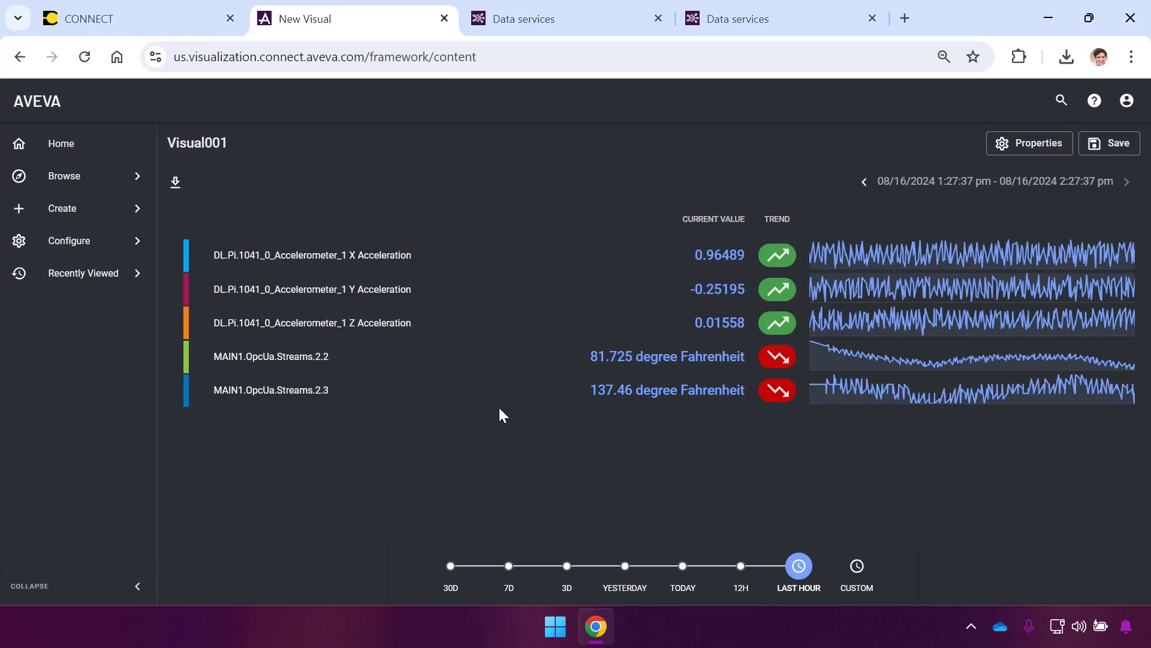
# Save the visual as 'All Properties', visible to My Team and linked to Machine74656
pyautogui.click(1111, 151)
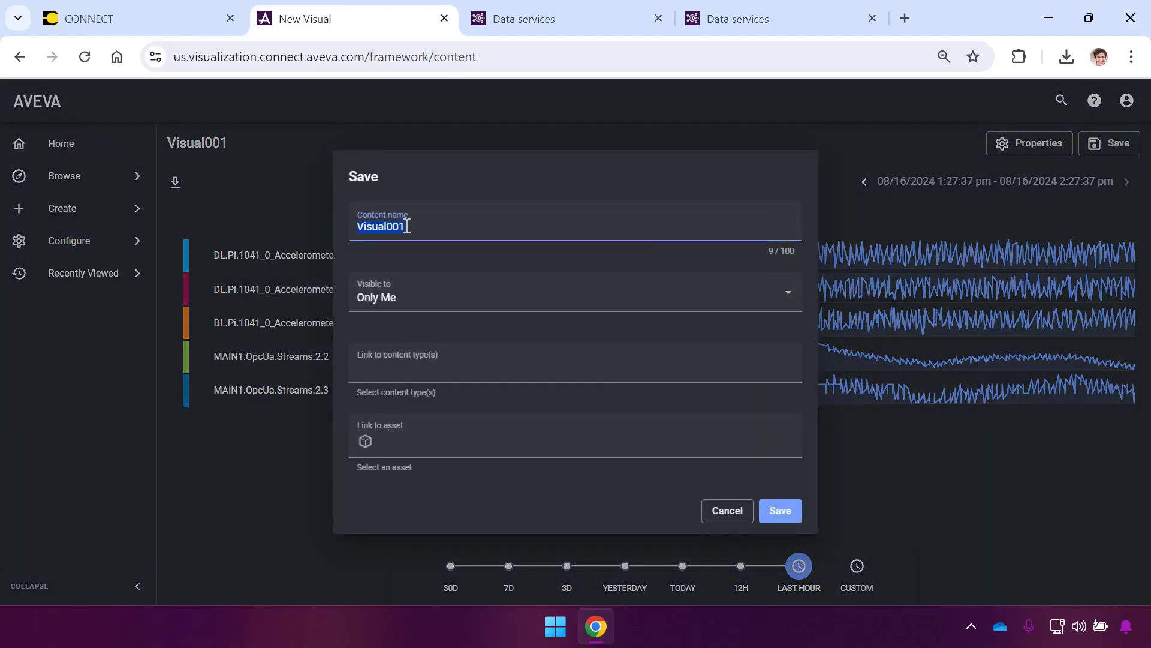
pyautogui.write('All Properties')
pyautogui.click(406, 307)
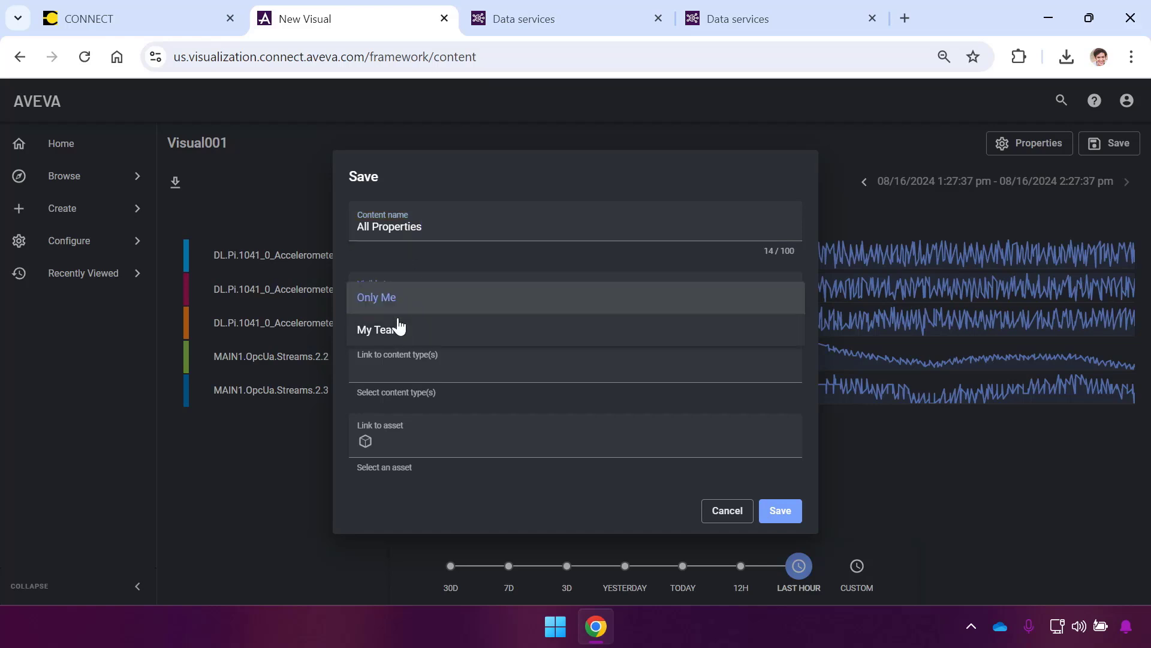
pyautogui.click(395, 330)
pyautogui.click(414, 444)
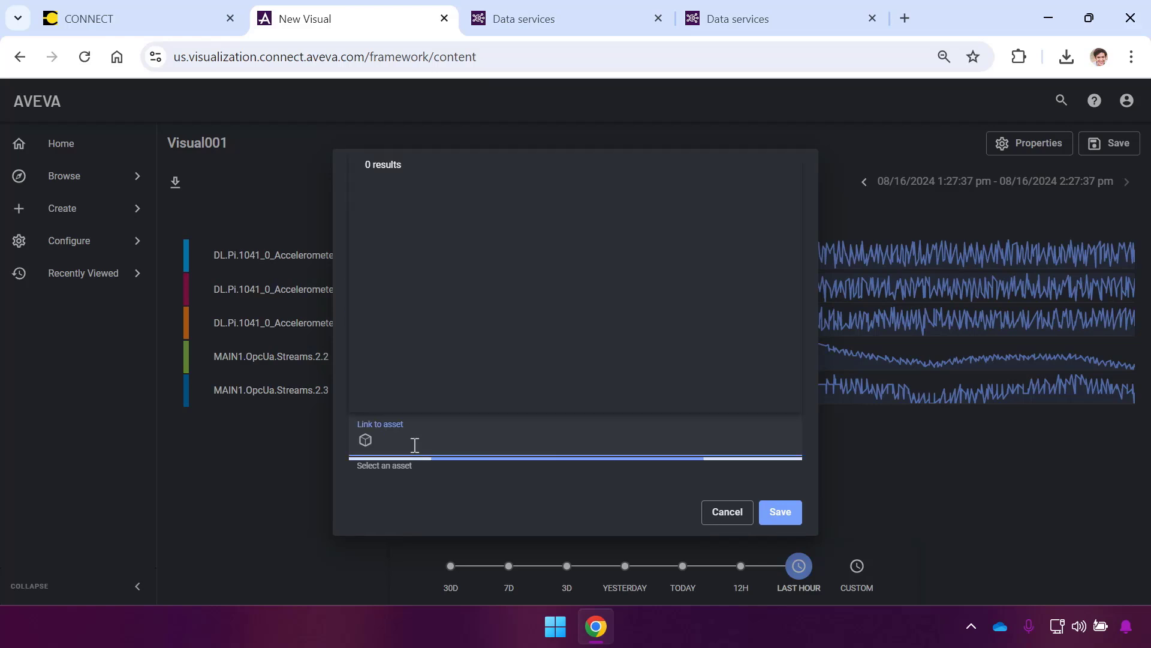
pyautogui.write('Machine74656')
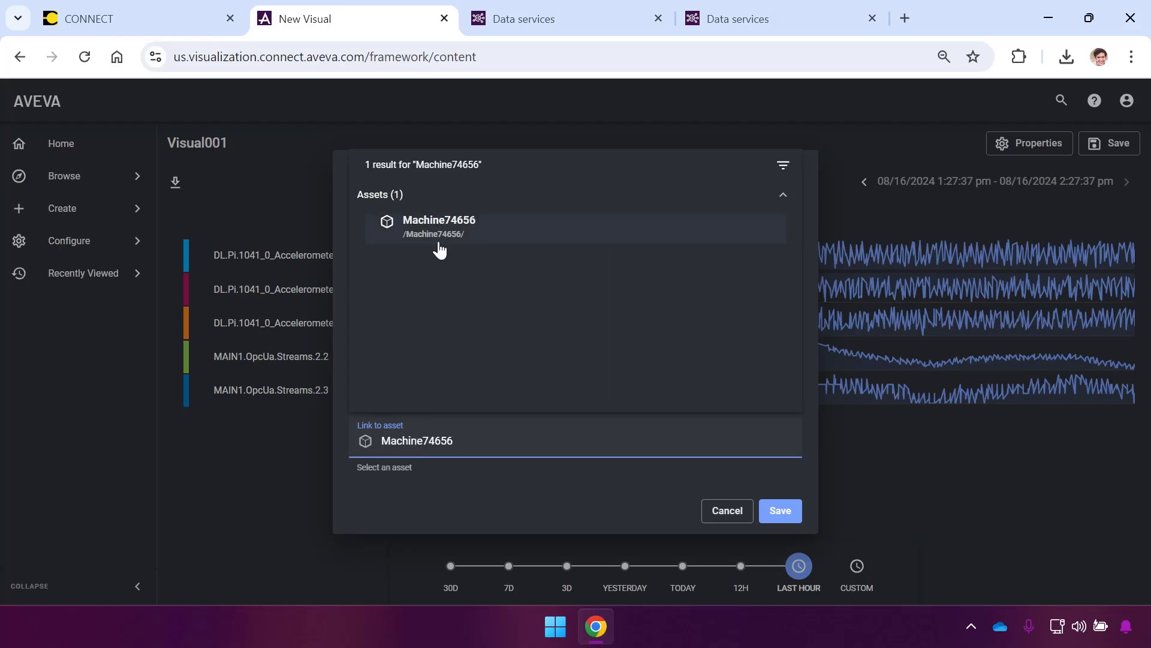
pyautogui.click(439, 234)
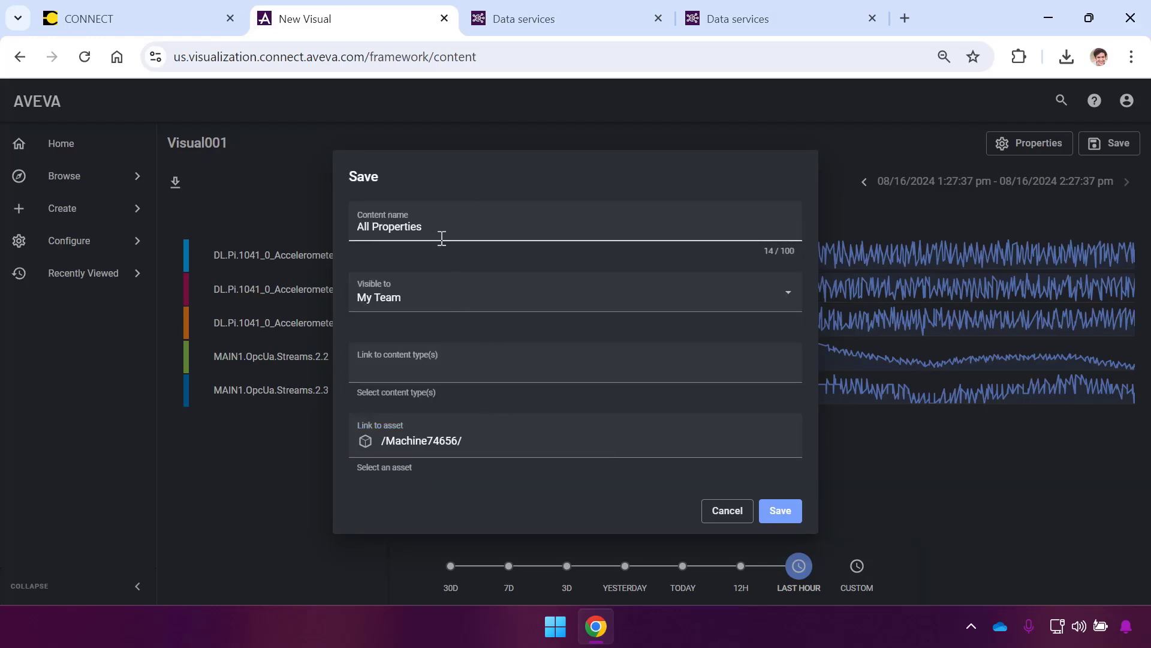
pyautogui.click(781, 510)
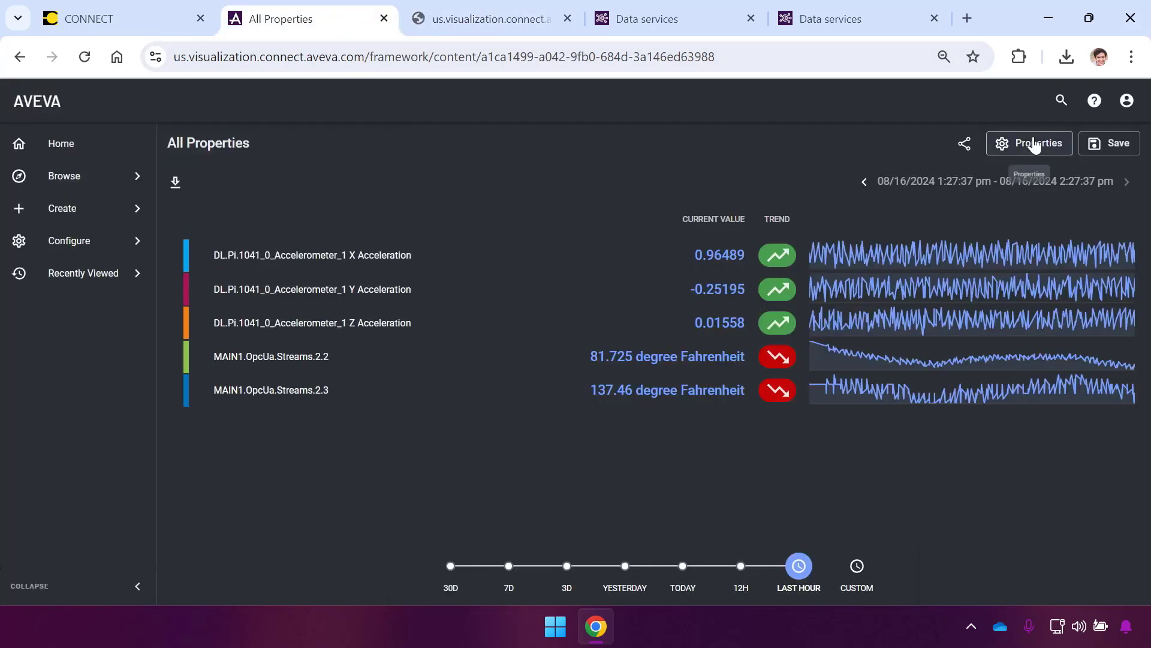
# Remove the MAIN1.OpcUa.Streams.2.2 and 2.3 temperature tags from the visual
pyautogui.click(1036, 148)
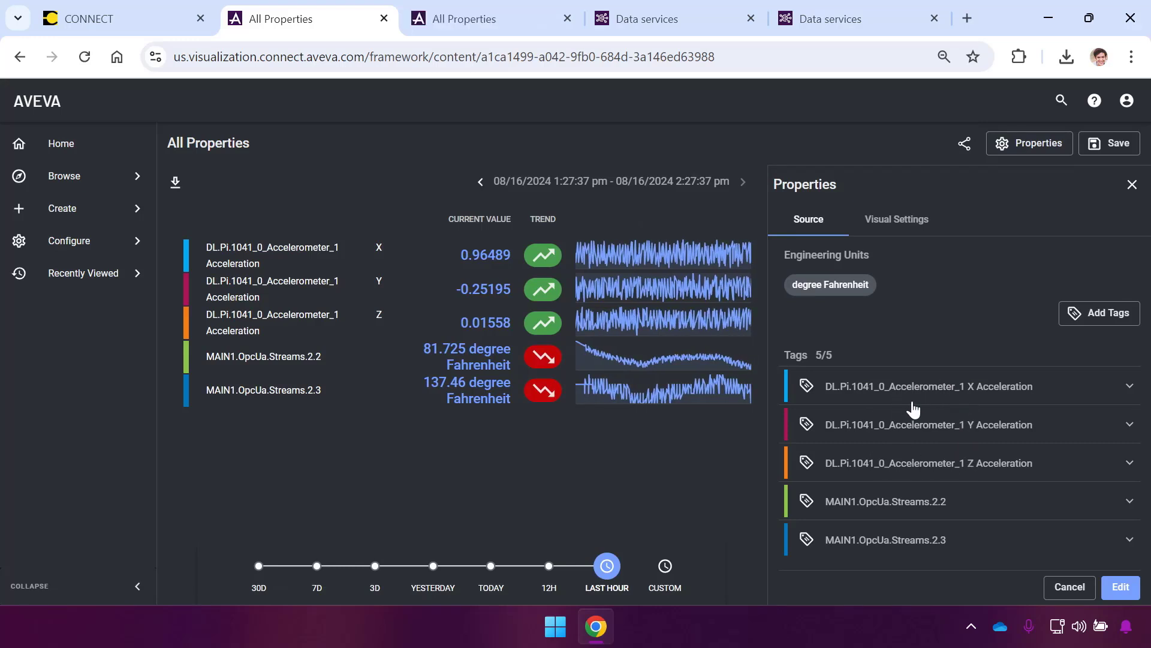
pyautogui.click(1123, 590)
pyautogui.click(795, 501)
pyautogui.click(795, 538)
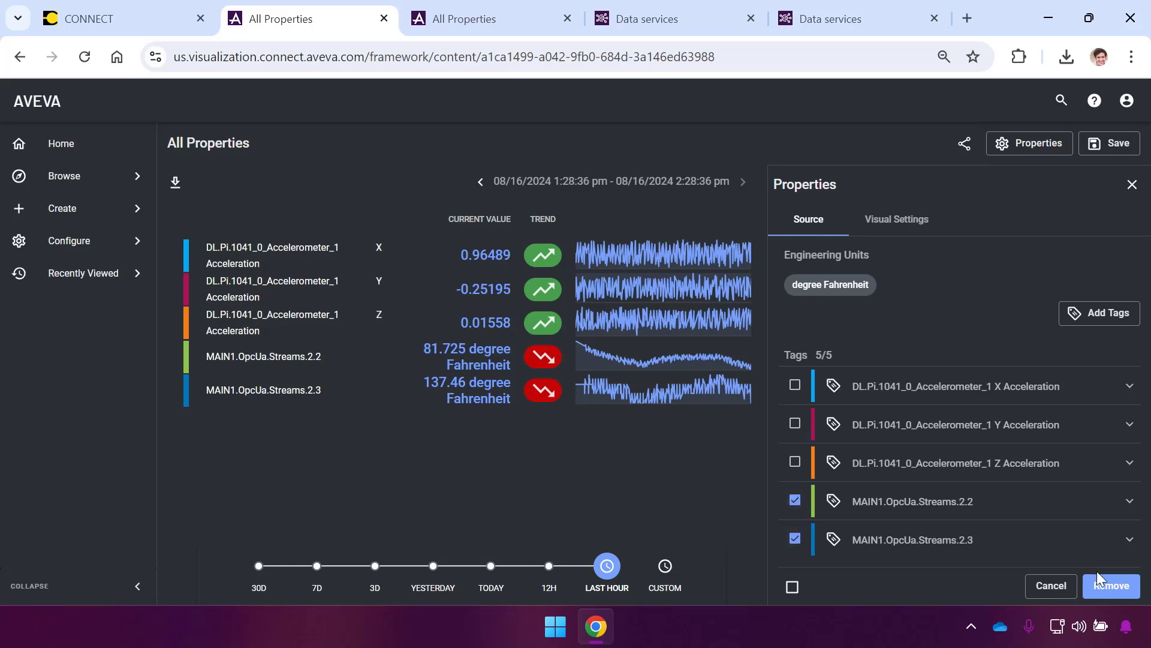
pyautogui.click(1129, 592)
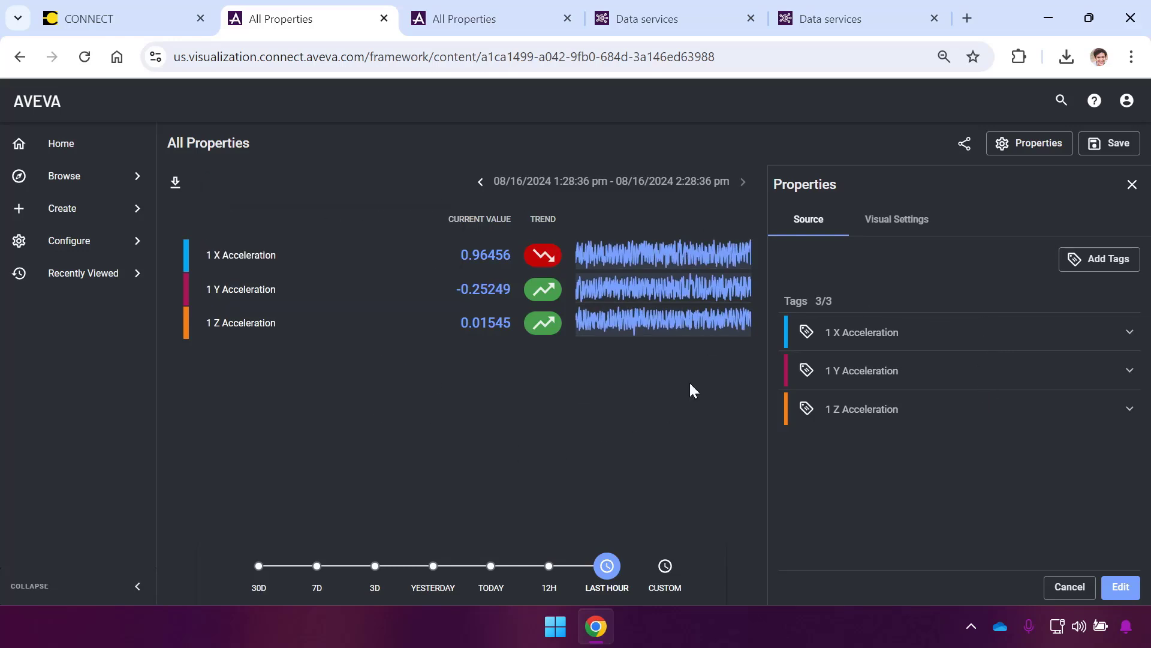
# Change the visual to a Line Chart with a Stacked Y-axis
pyautogui.click(897, 233)
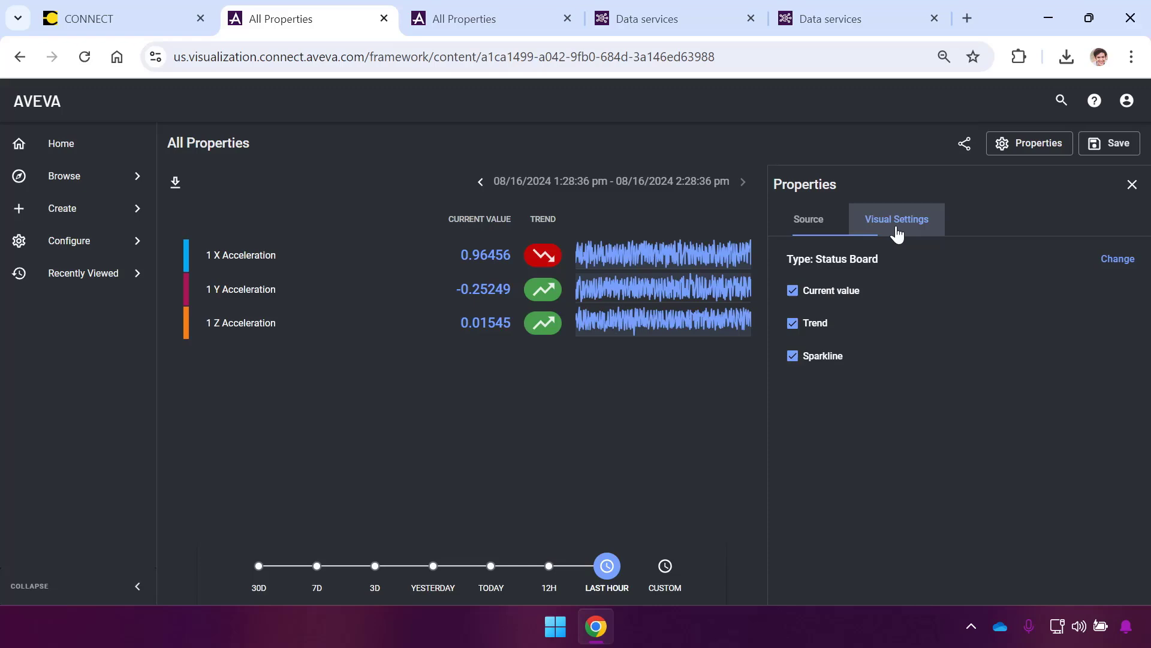
pyautogui.click(1121, 263)
pyautogui.click(529, 298)
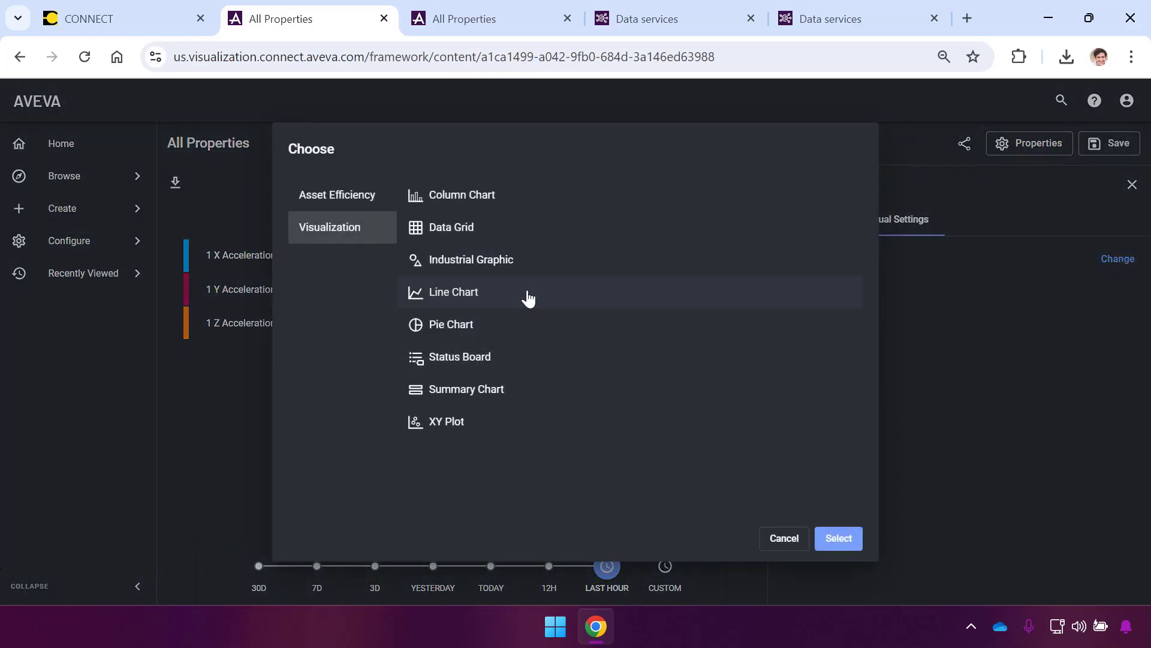
pyautogui.click(838, 540)
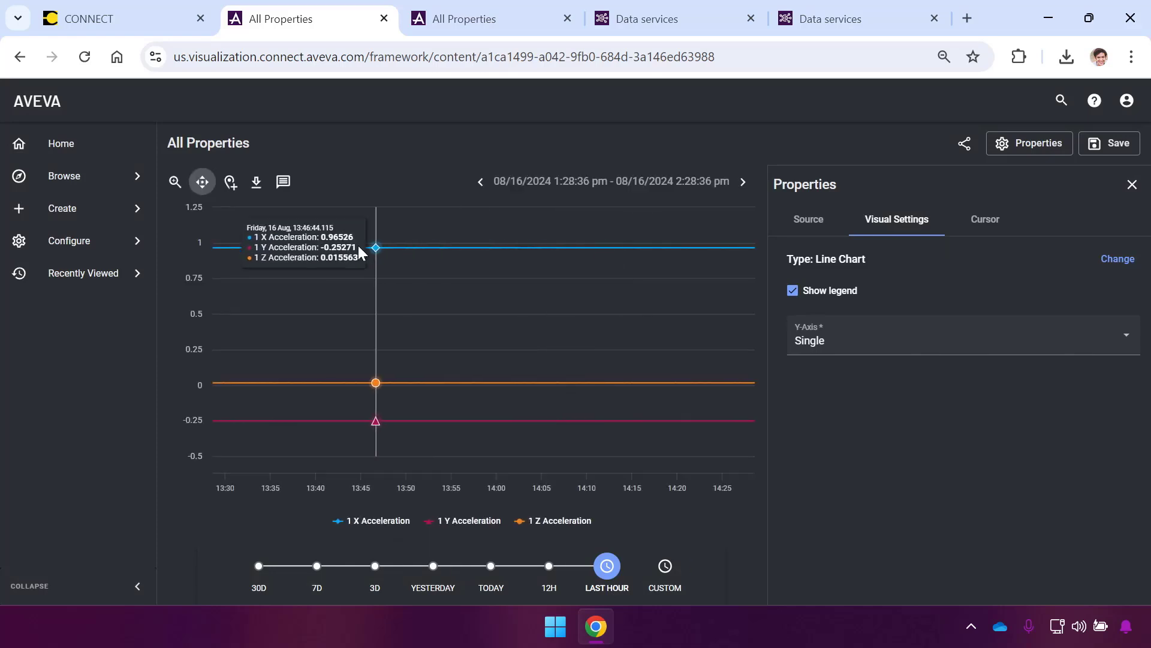
pyautogui.click(850, 342)
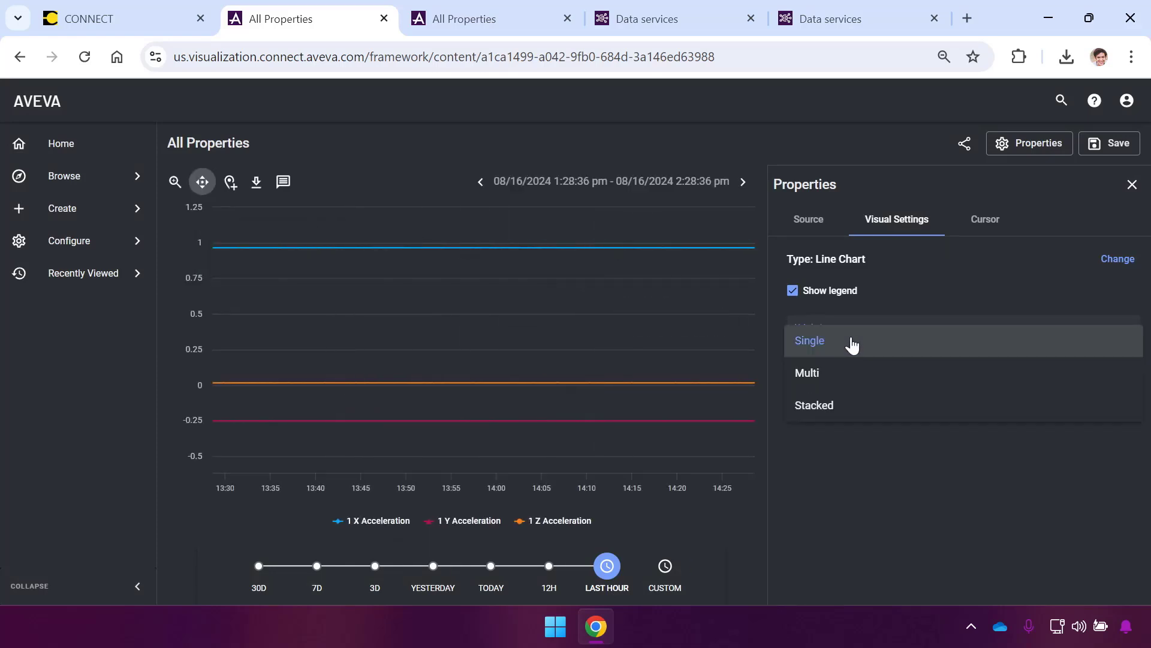
pyautogui.click(832, 406)
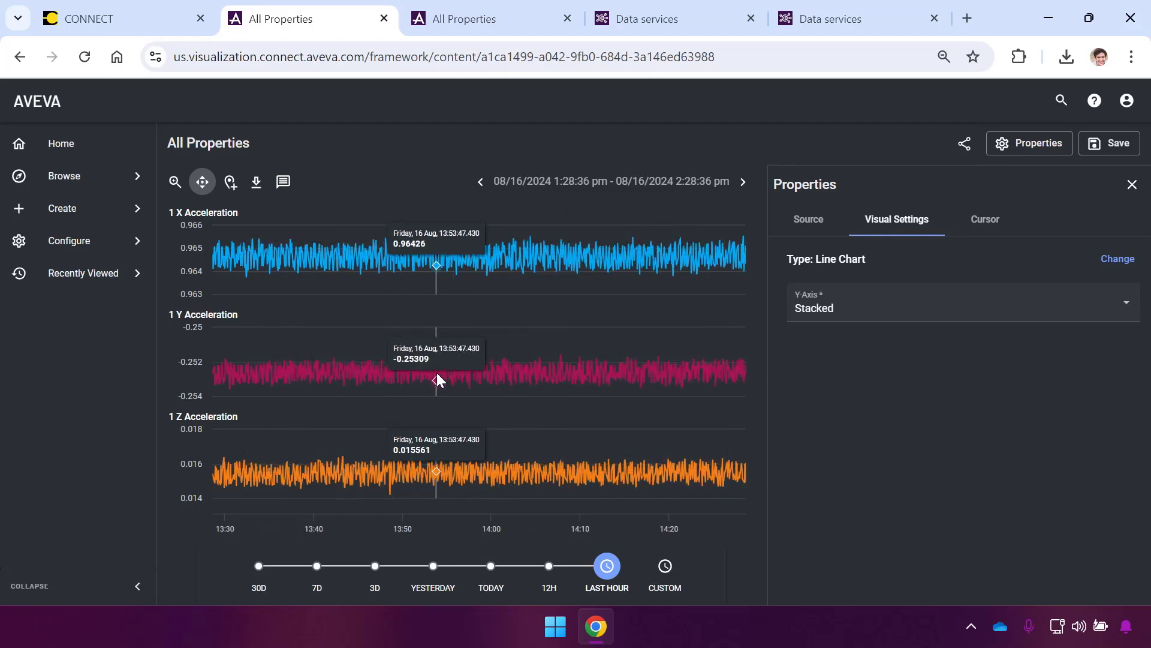
# Save a copy of the line chart named 'Stacked Accel.'
pyautogui.click(1113, 142)
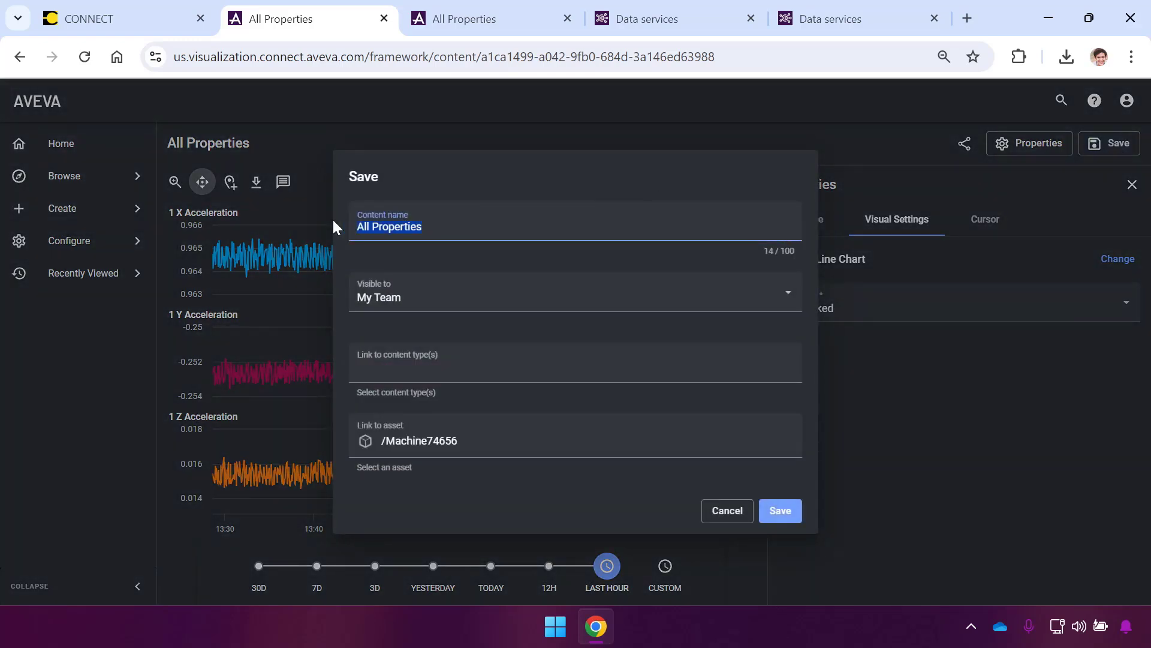
pyautogui.write('Stacked A')
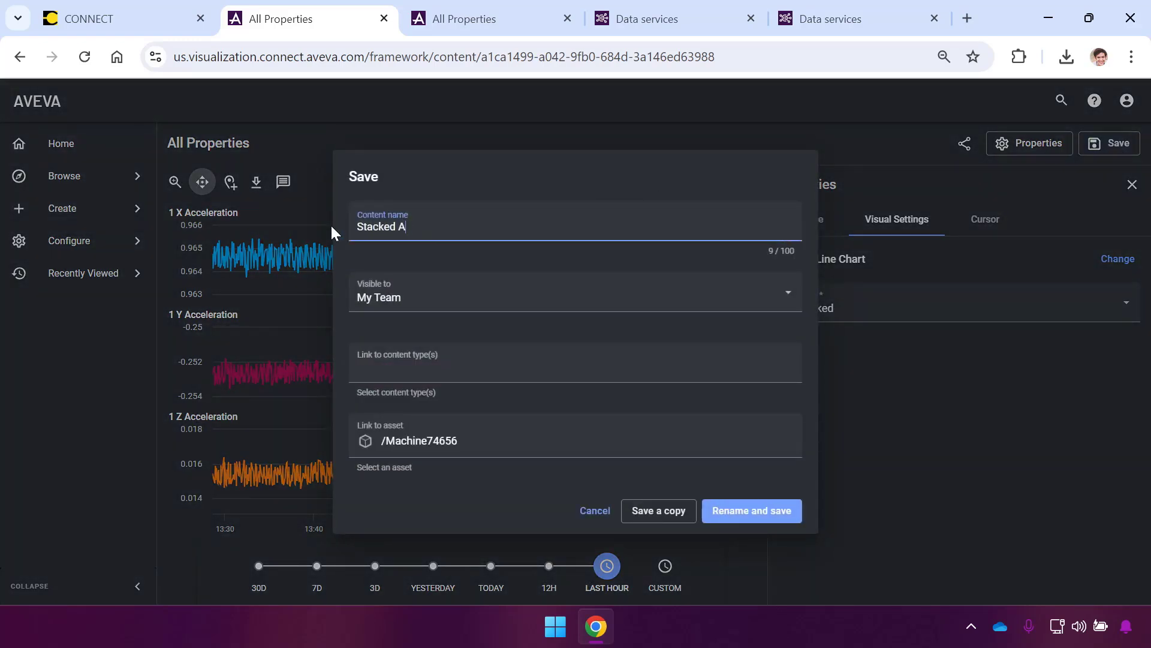
pyautogui.write('ccel.')
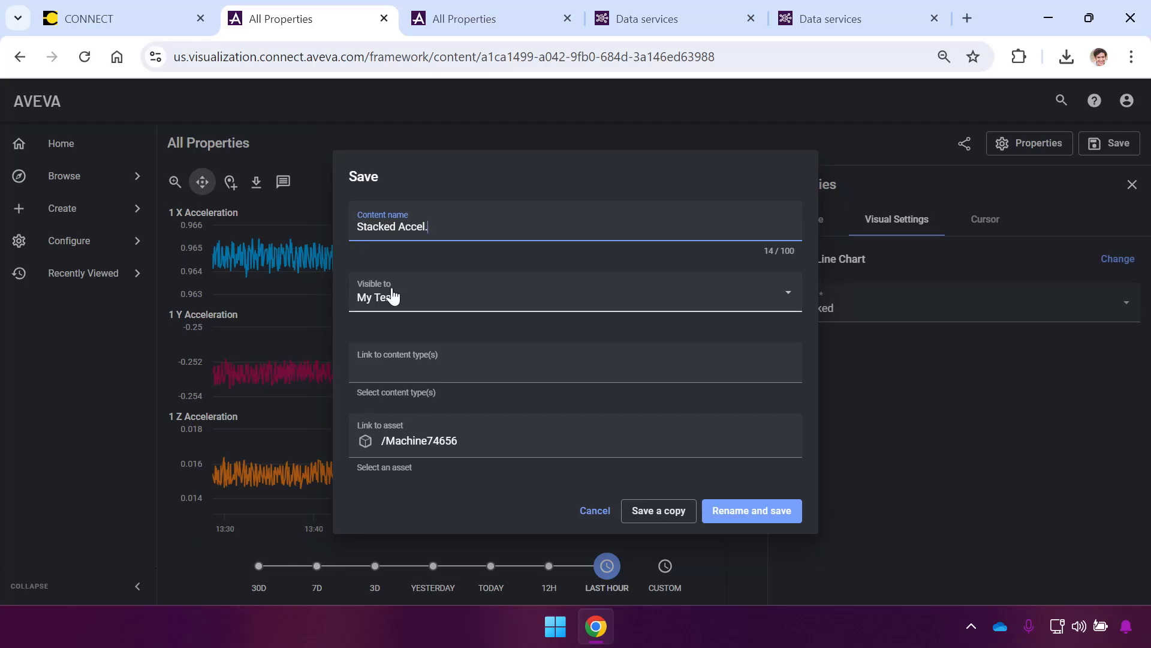
pyautogui.click(674, 514)
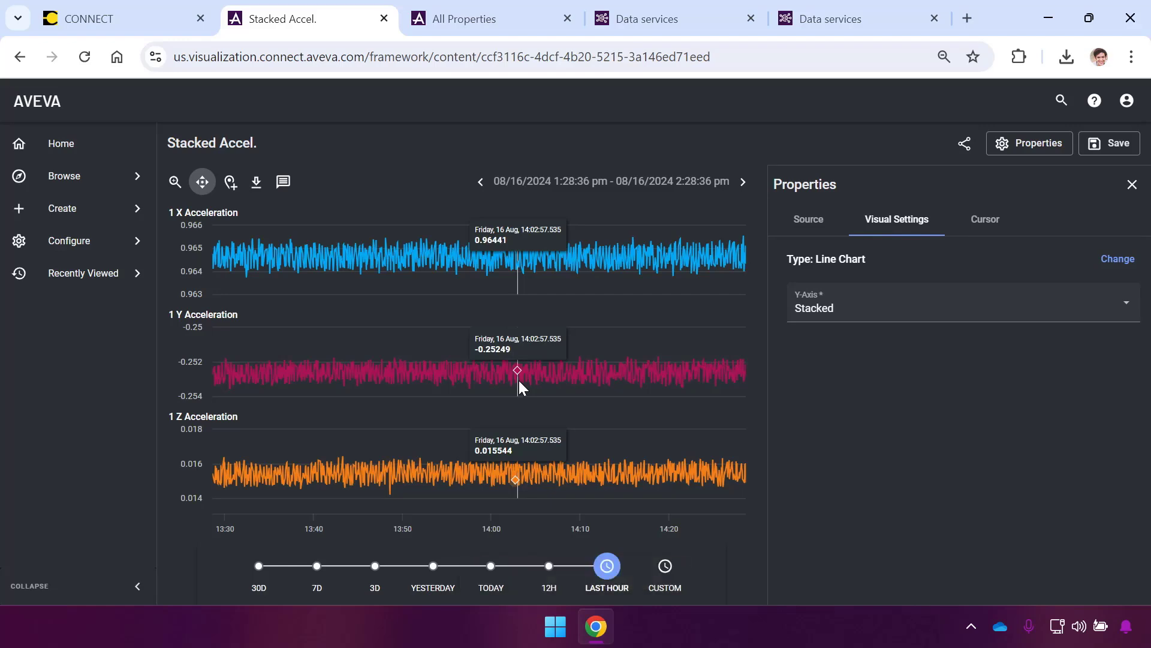
# Make it a Column Chart of Maximum values per Custom Duration 00:15 columns
pyautogui.click(1121, 258)
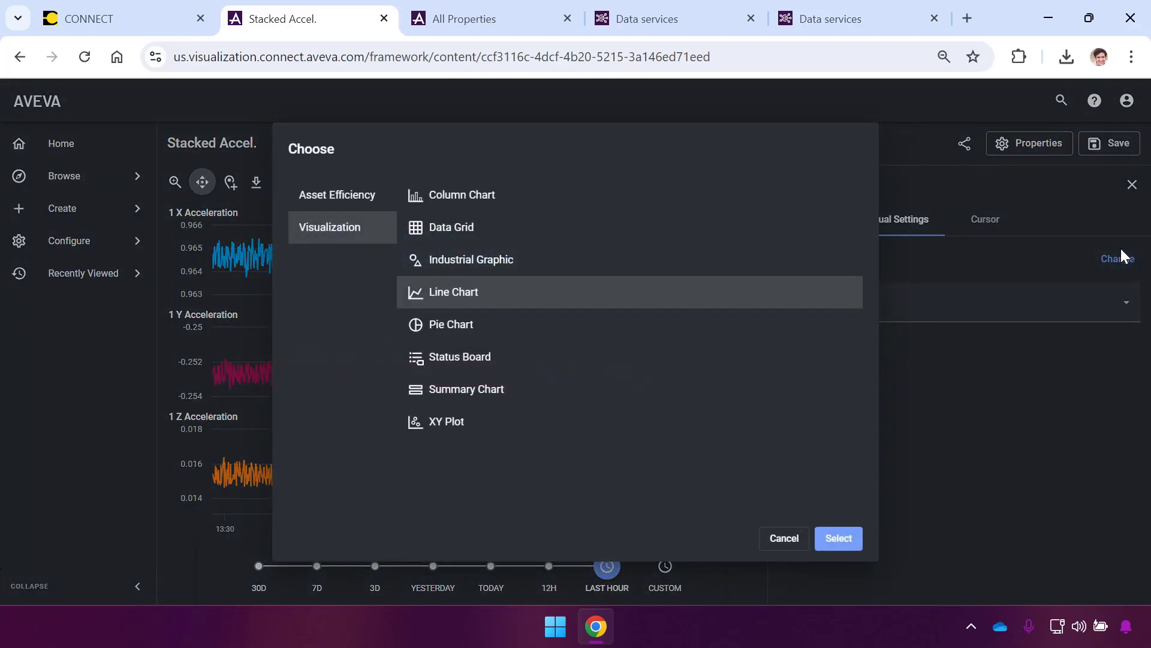
pyautogui.click(491, 205)
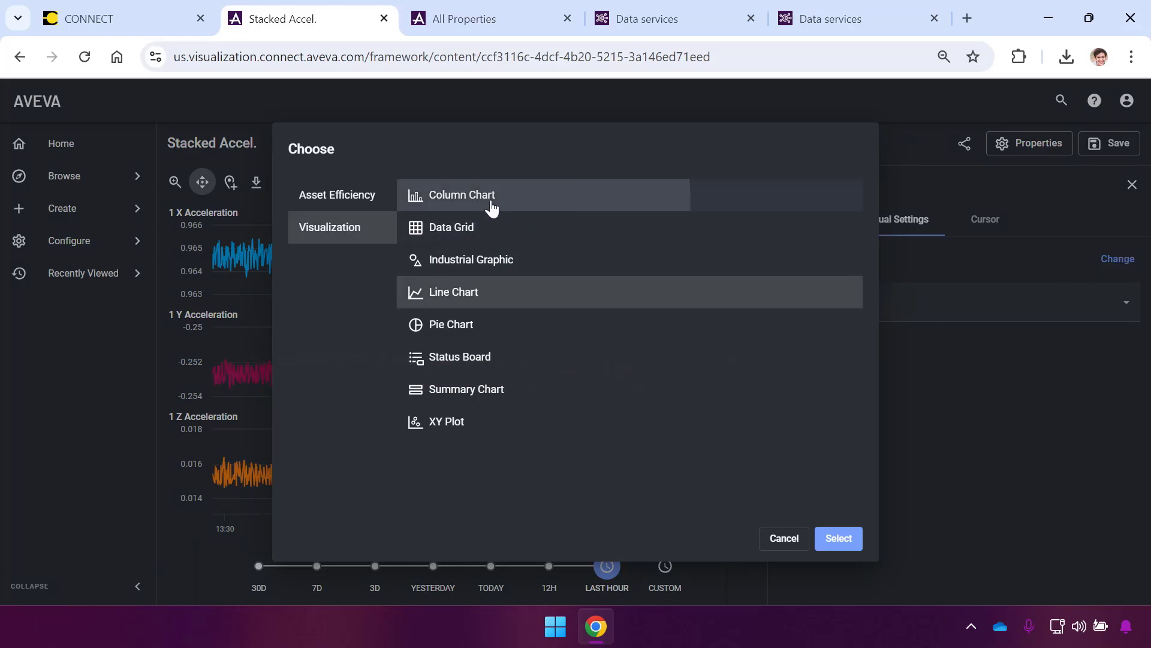
pyautogui.click(845, 537)
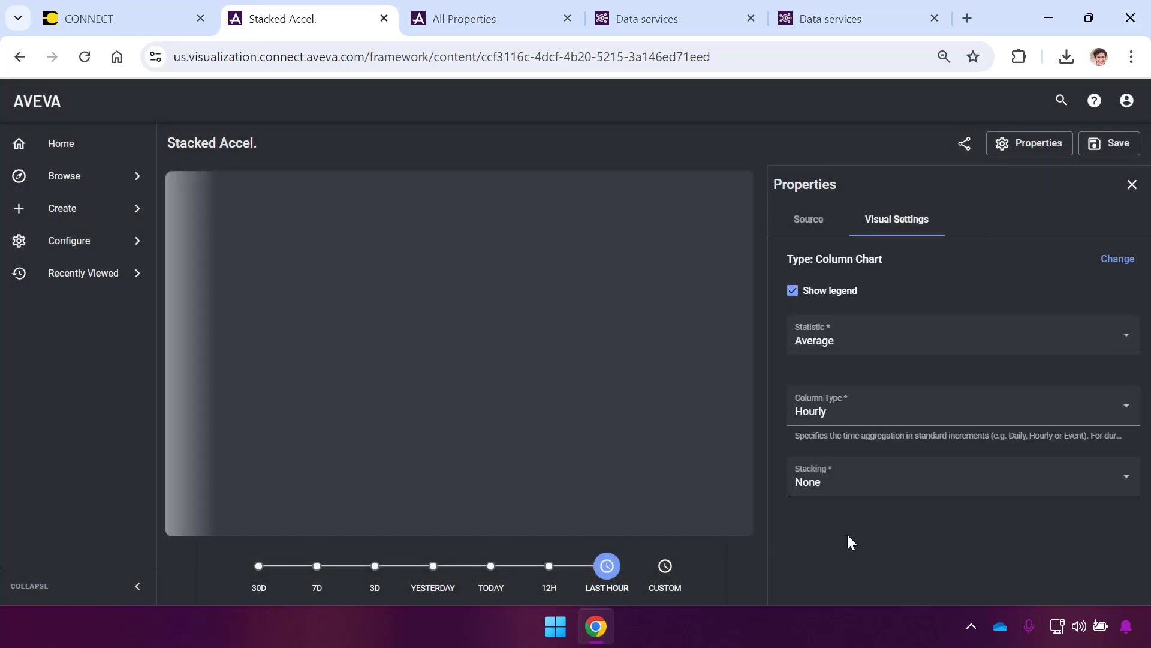
pyautogui.click(866, 341)
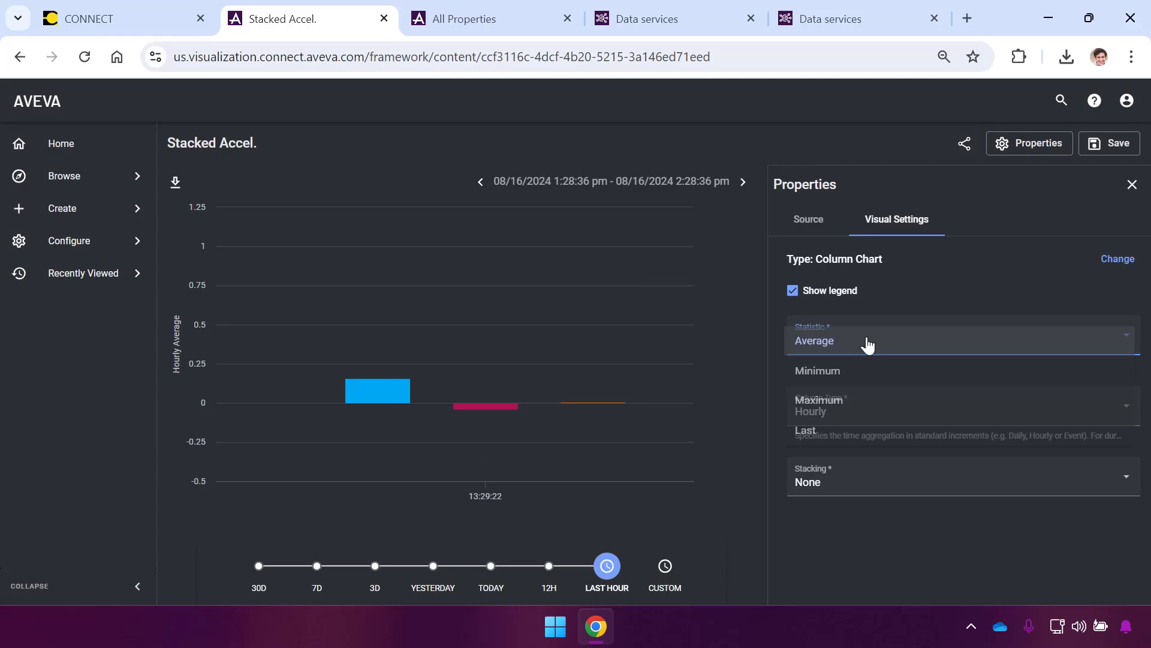
pyautogui.click(854, 411)
pyautogui.click(858, 412)
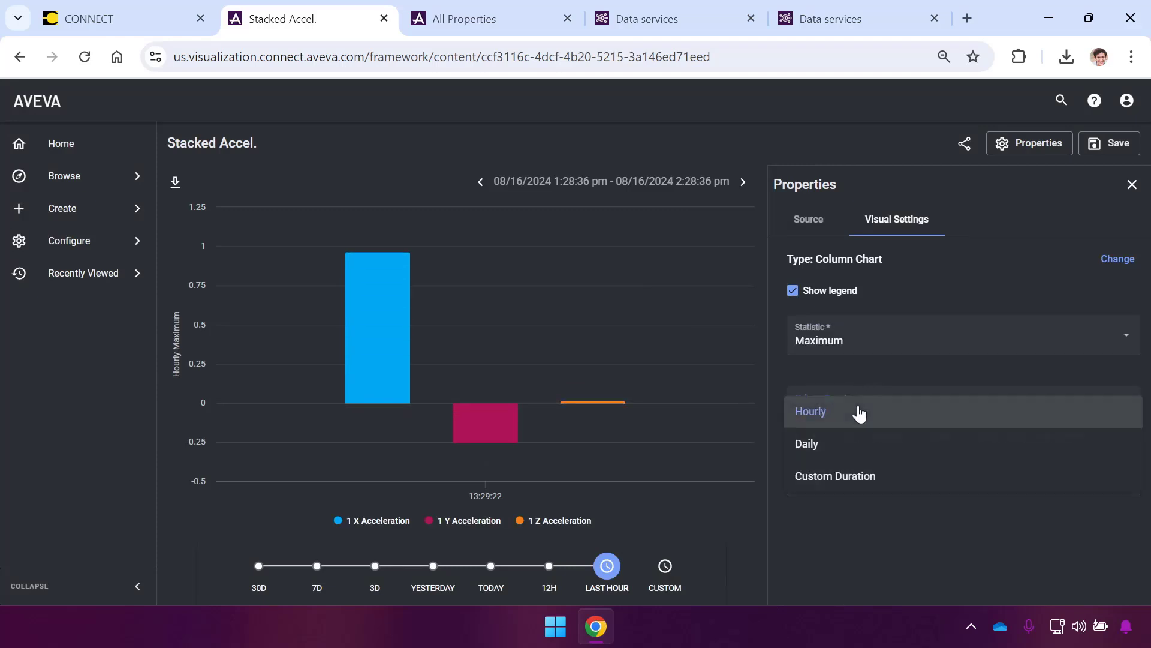
pyautogui.click(857, 476)
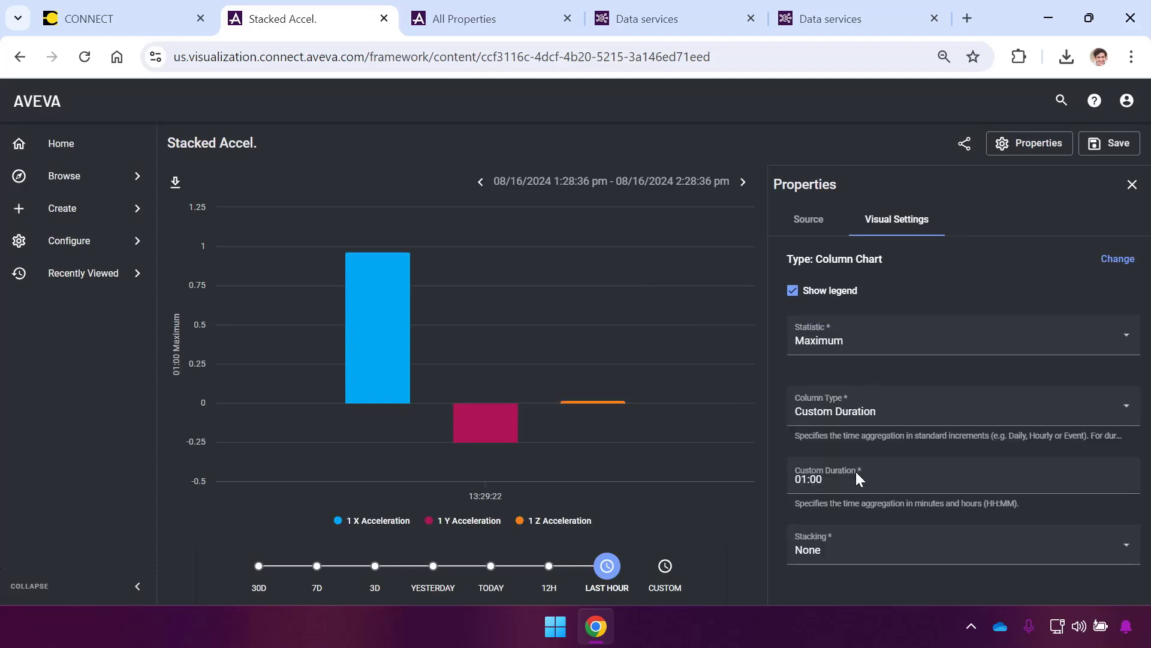
pyautogui.click(803, 480)
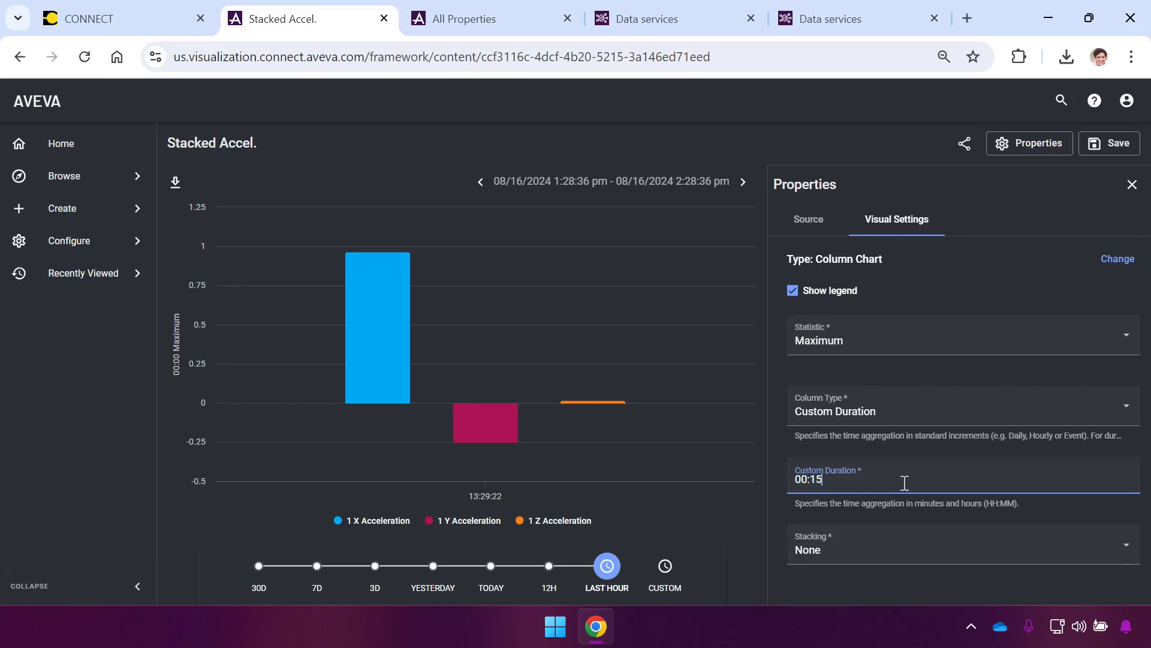
pyautogui.click(898, 444)
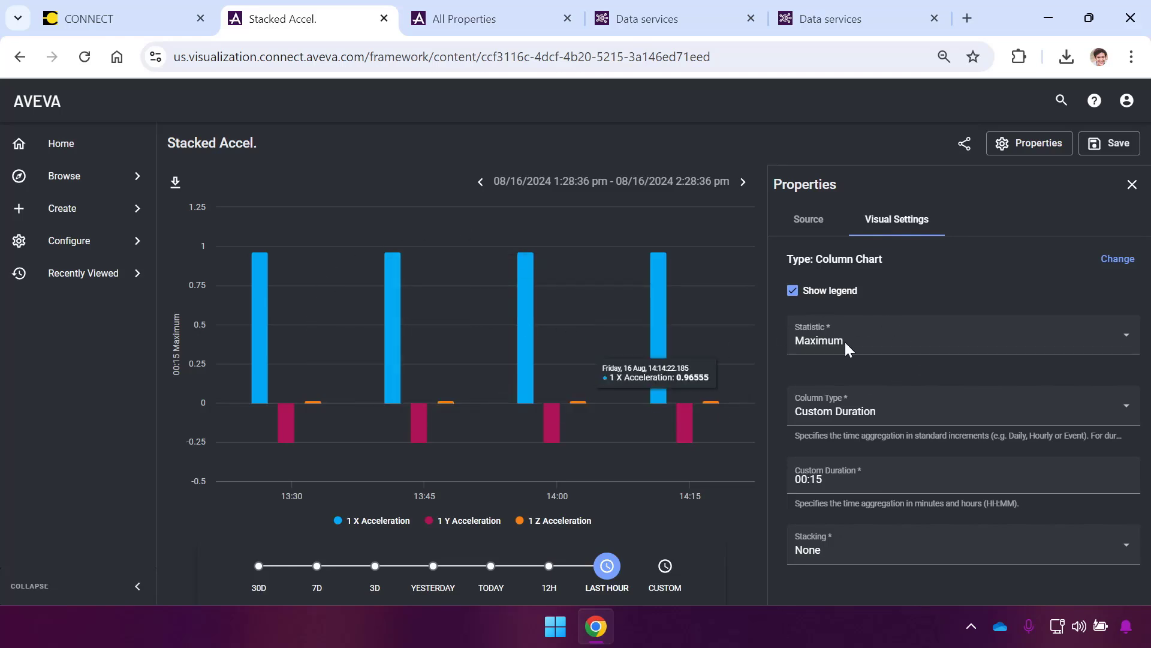
# Save the column chart as a copy named 'Accel. Bar Chart'
pyautogui.click(1117, 145)
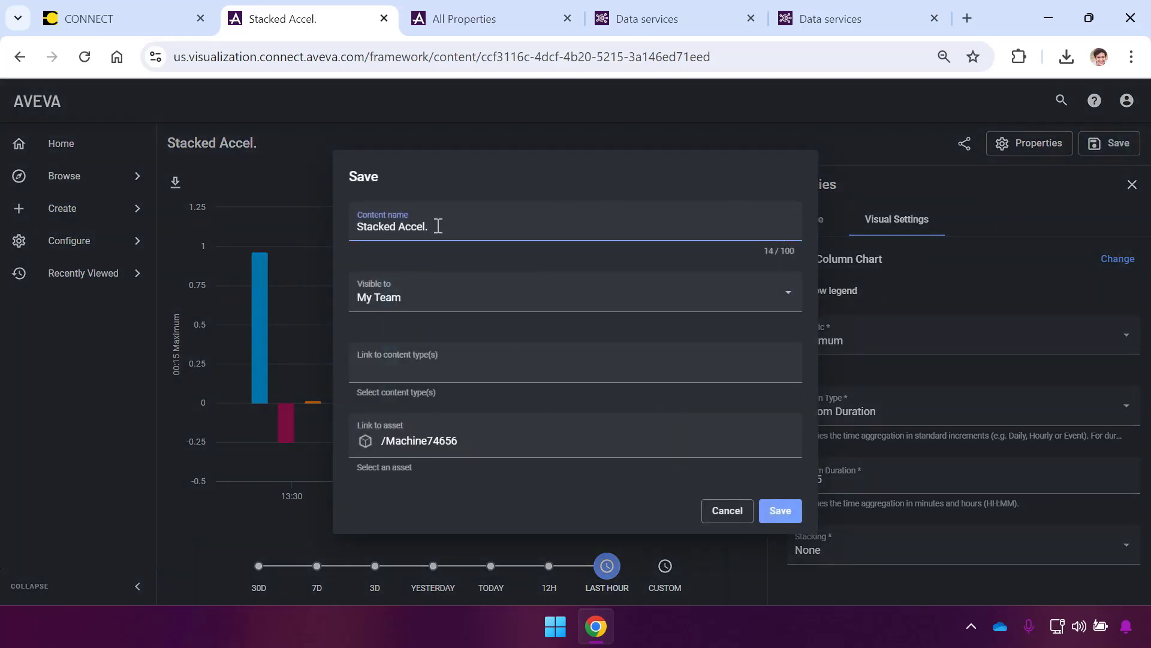
pyautogui.press('BackSpace')
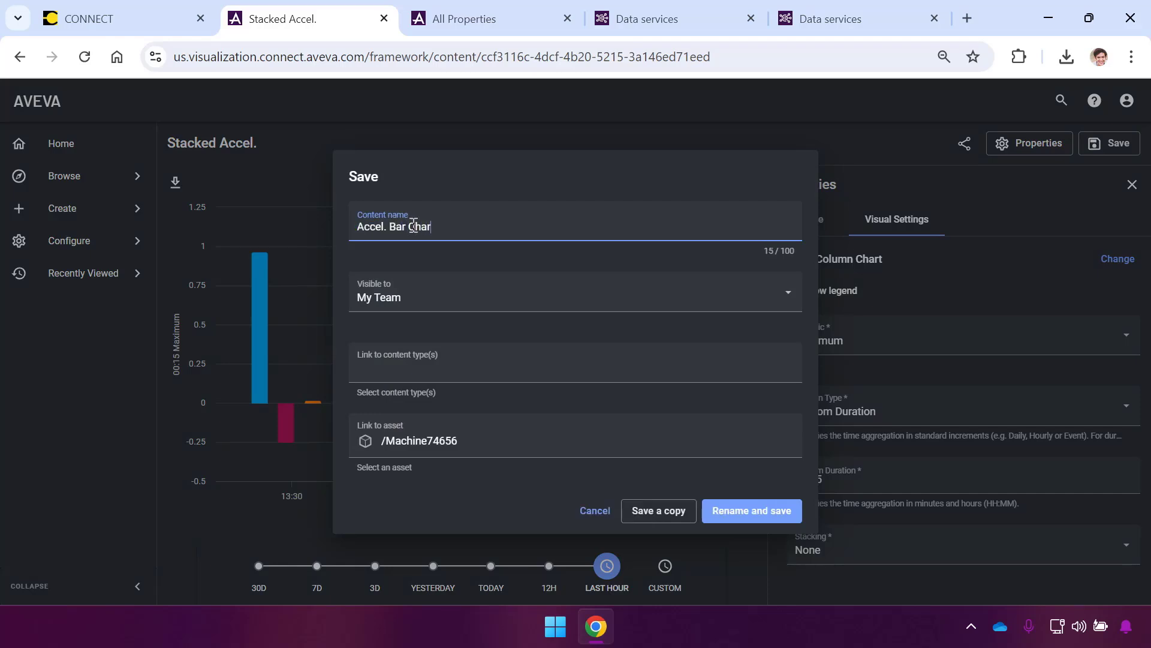
pyautogui.click(682, 518)
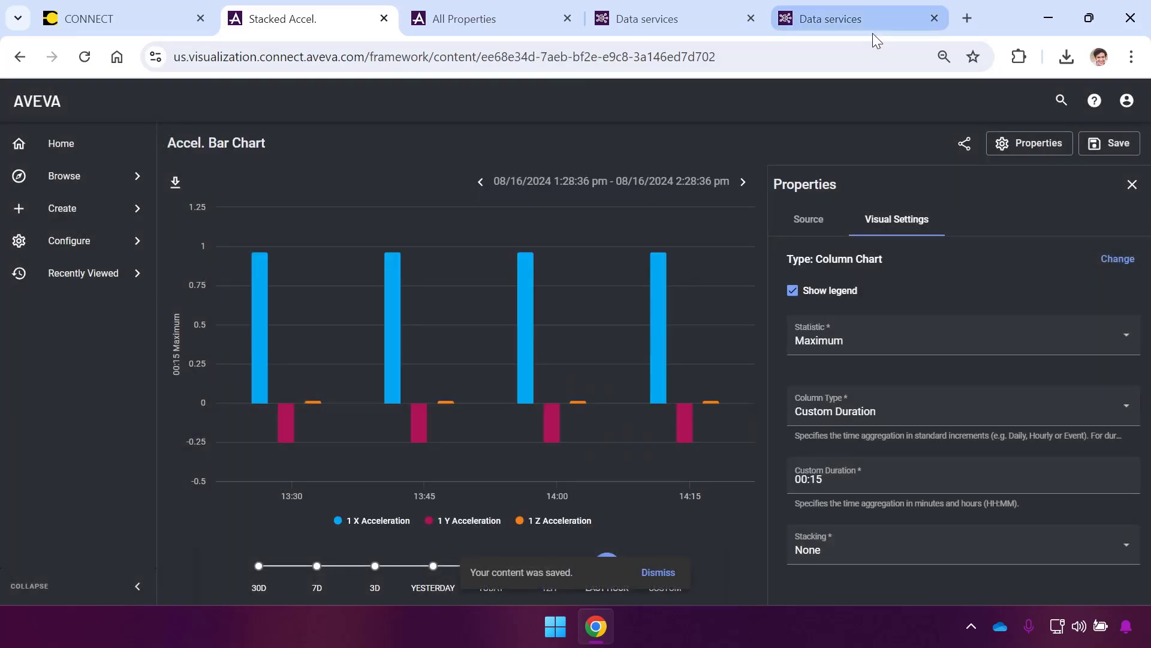
pyautogui.click(866, 30)
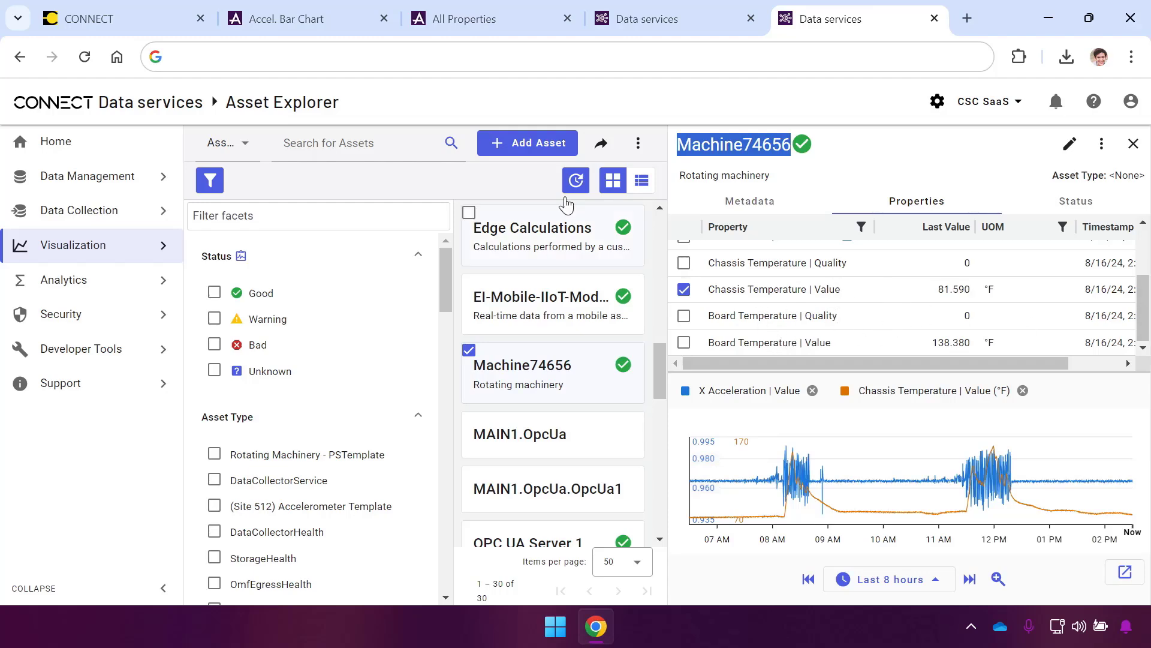
# Remove the X, Y and Z Acceleration tags from All Properties, leaving streams 2 and 3
pyautogui.click(487, 20)
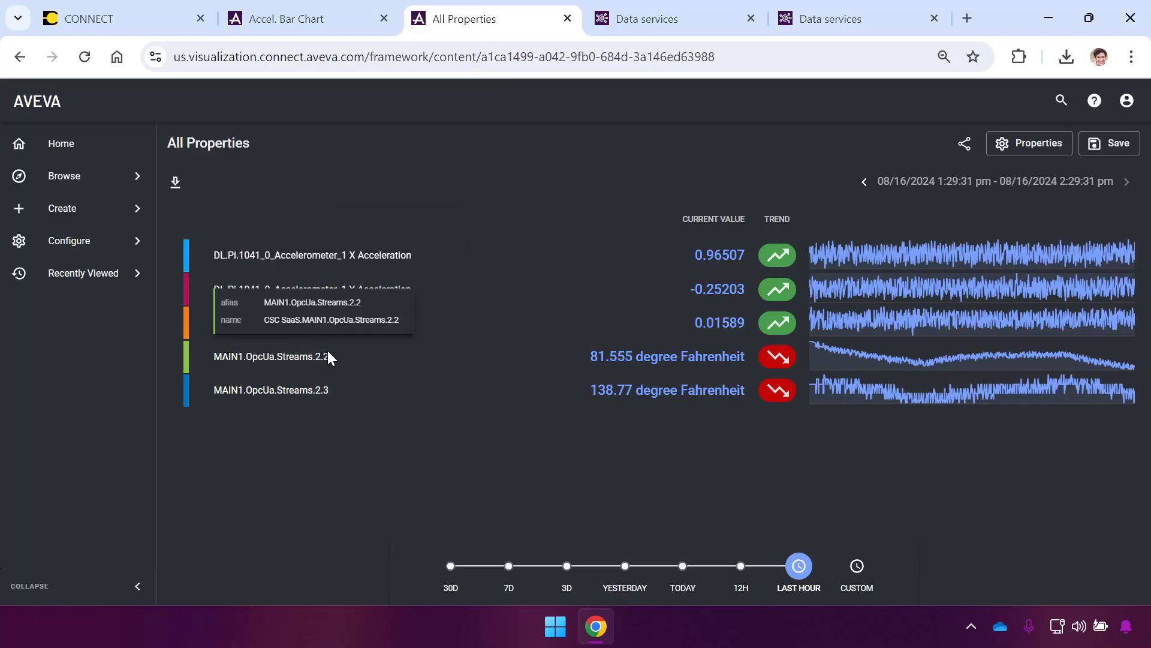
pyautogui.click(1031, 151)
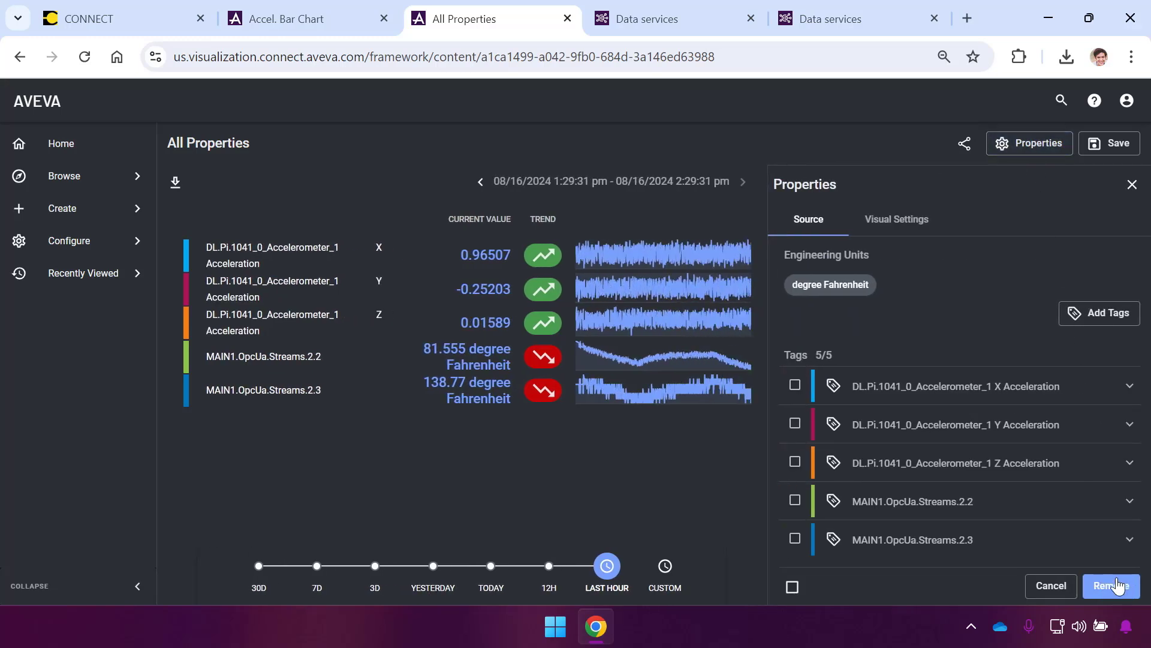
pyautogui.click(796, 462)
pyautogui.click(795, 423)
pyautogui.click(796, 386)
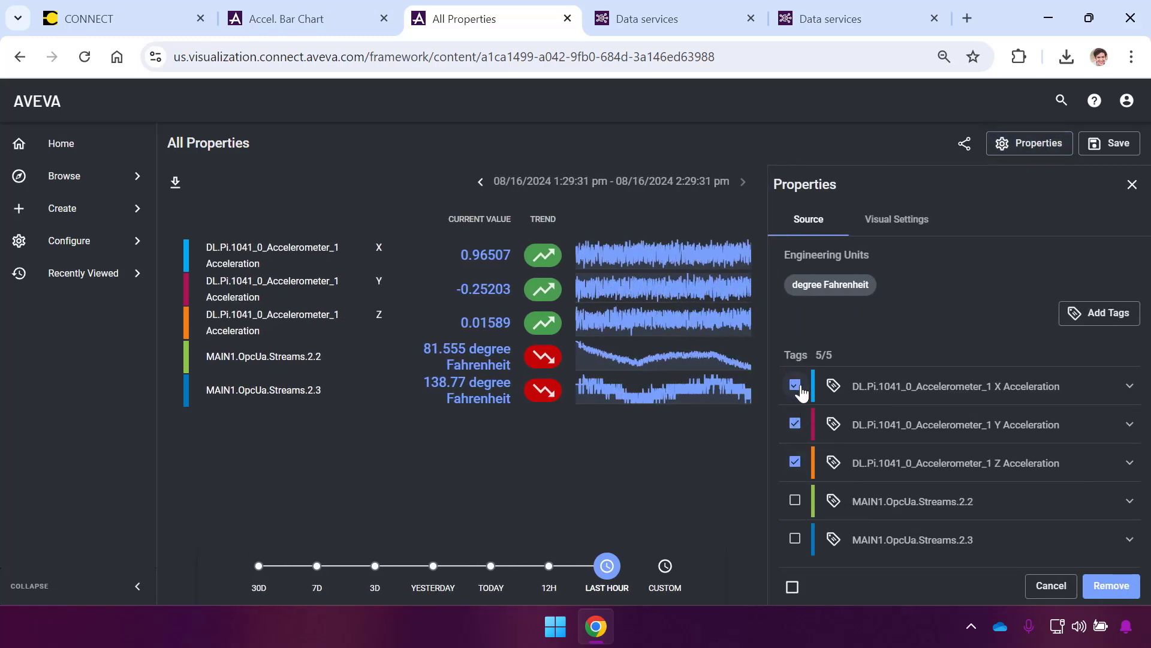
pyautogui.click(1111, 586)
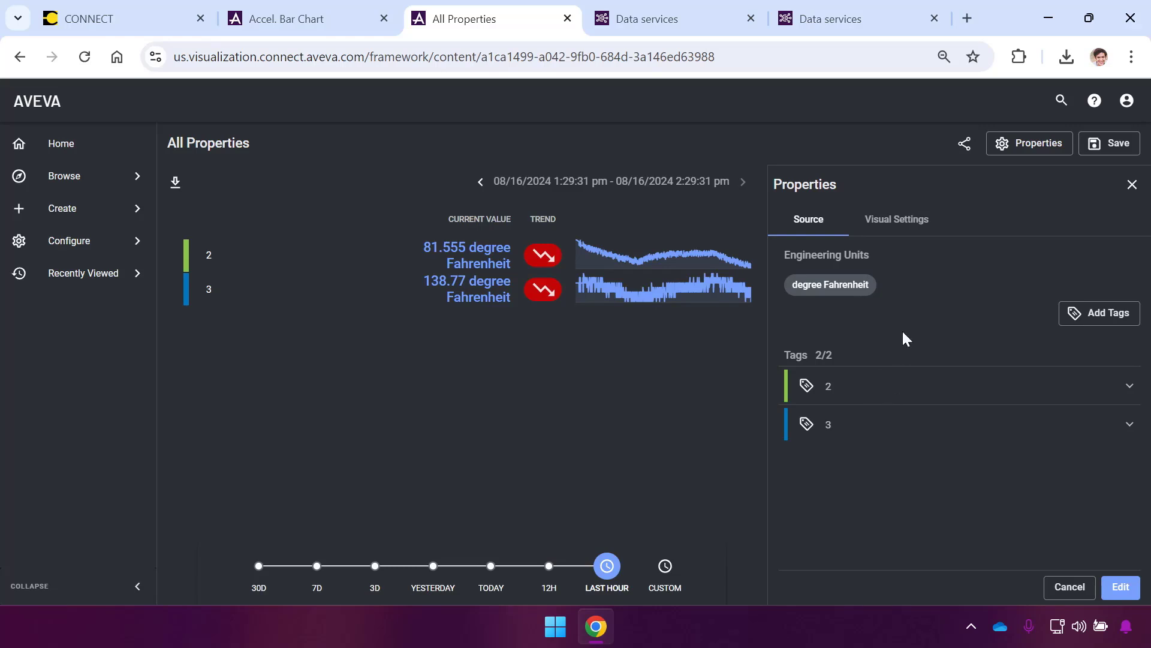
# Change the temperature visual's chart type to a Line Chart
pyautogui.click(899, 222)
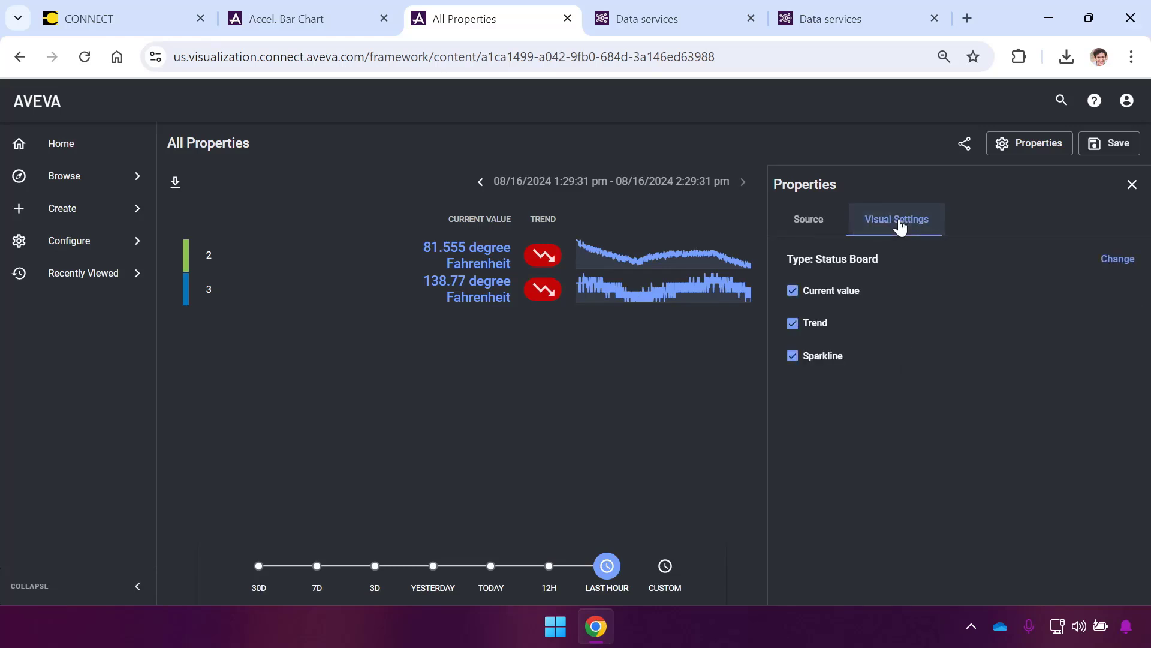
pyautogui.click(1120, 260)
pyautogui.click(521, 290)
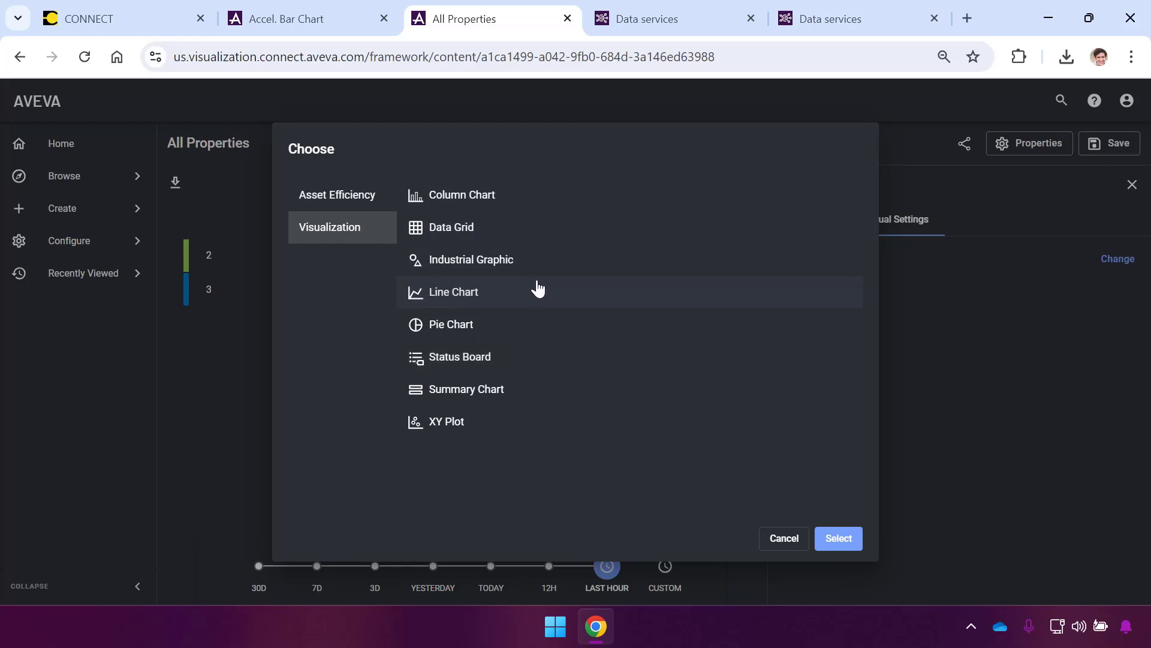
pyautogui.click(843, 542)
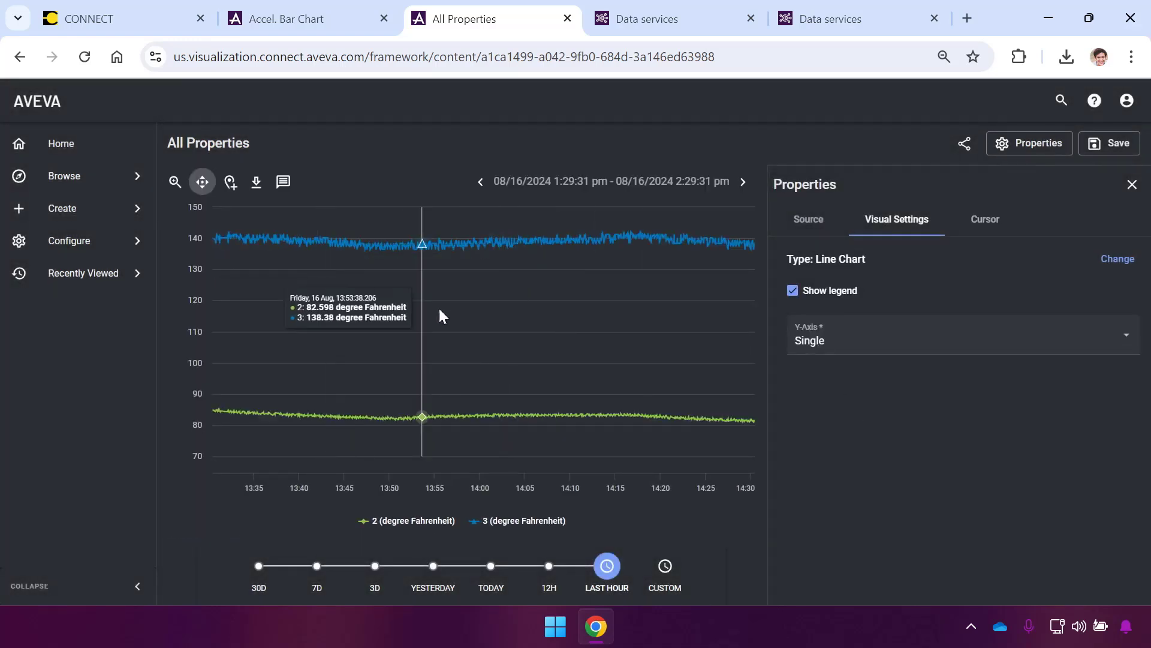
# Save the line chart as a copy named 'OPC UA Temperatures'
pyautogui.click(1120, 145)
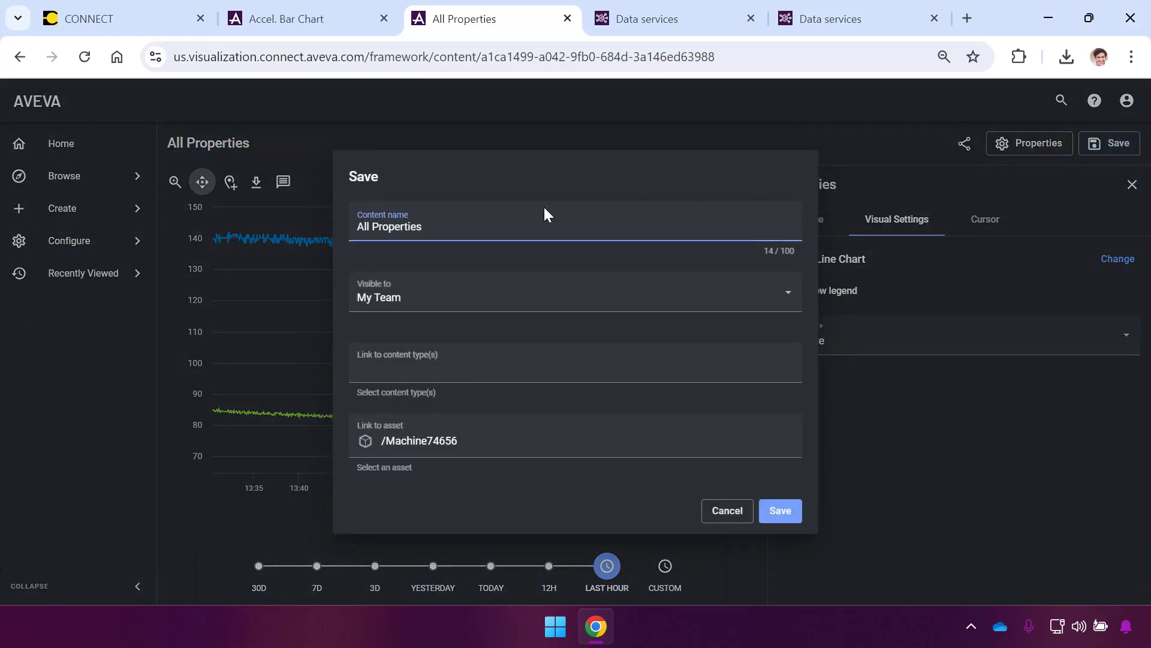
pyautogui.write('OPC UA Temp')
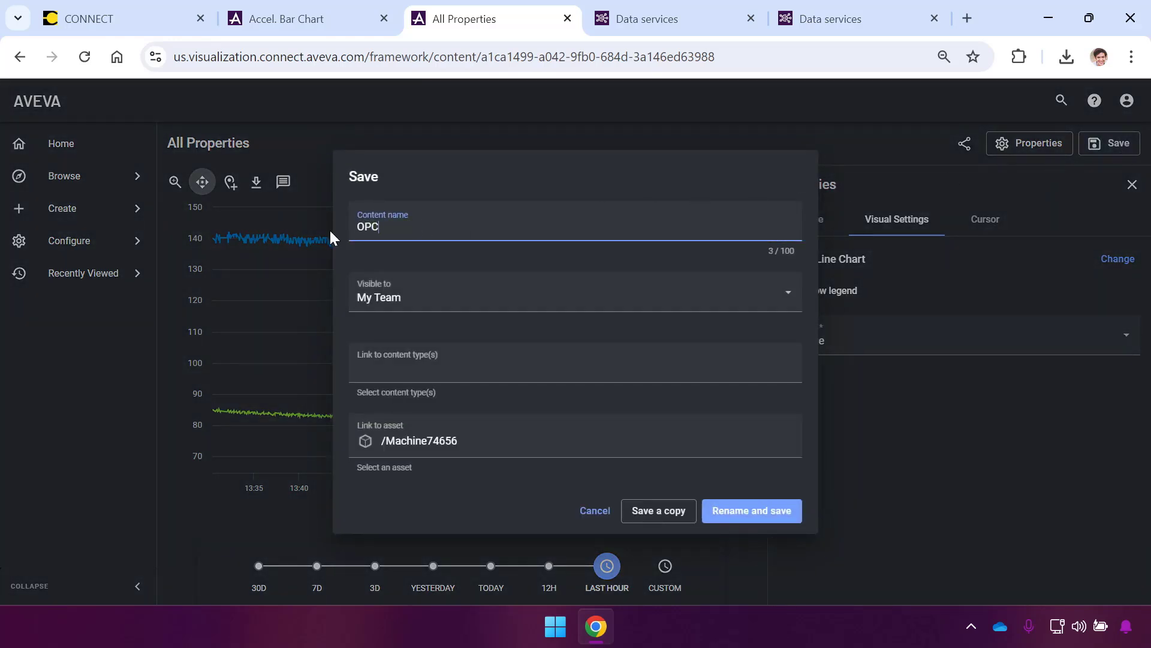
pyautogui.write('eratures')
pyautogui.click(677, 514)
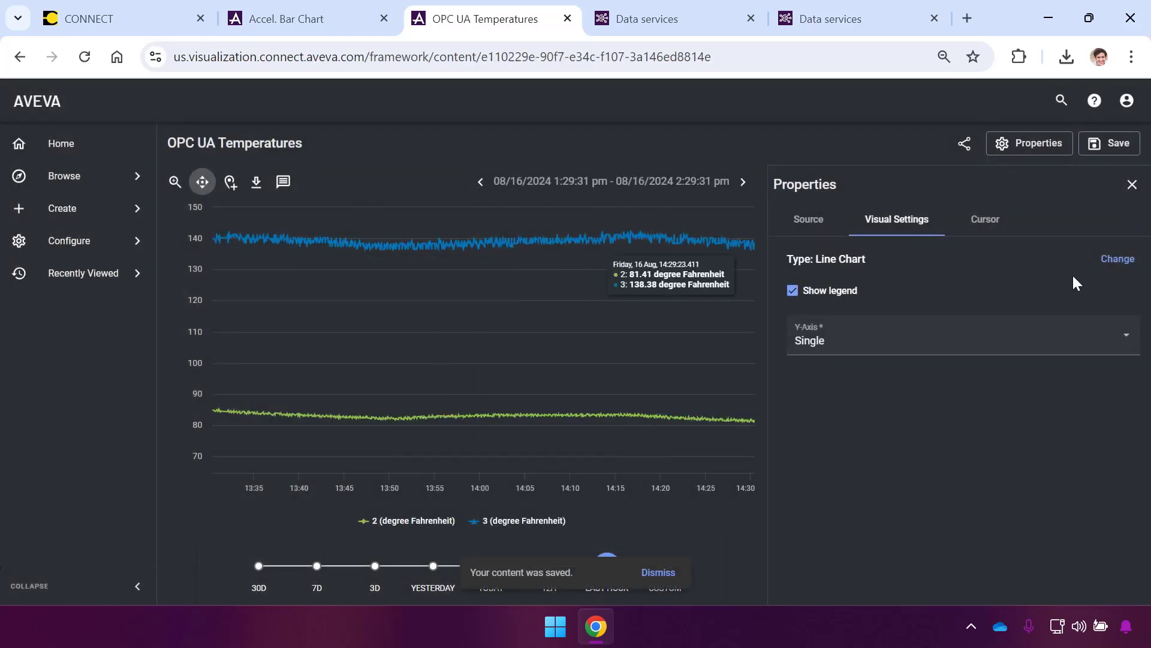
# Switch the chart to an XY Plot of stream 2 against stream 3
pyautogui.click(1119, 260)
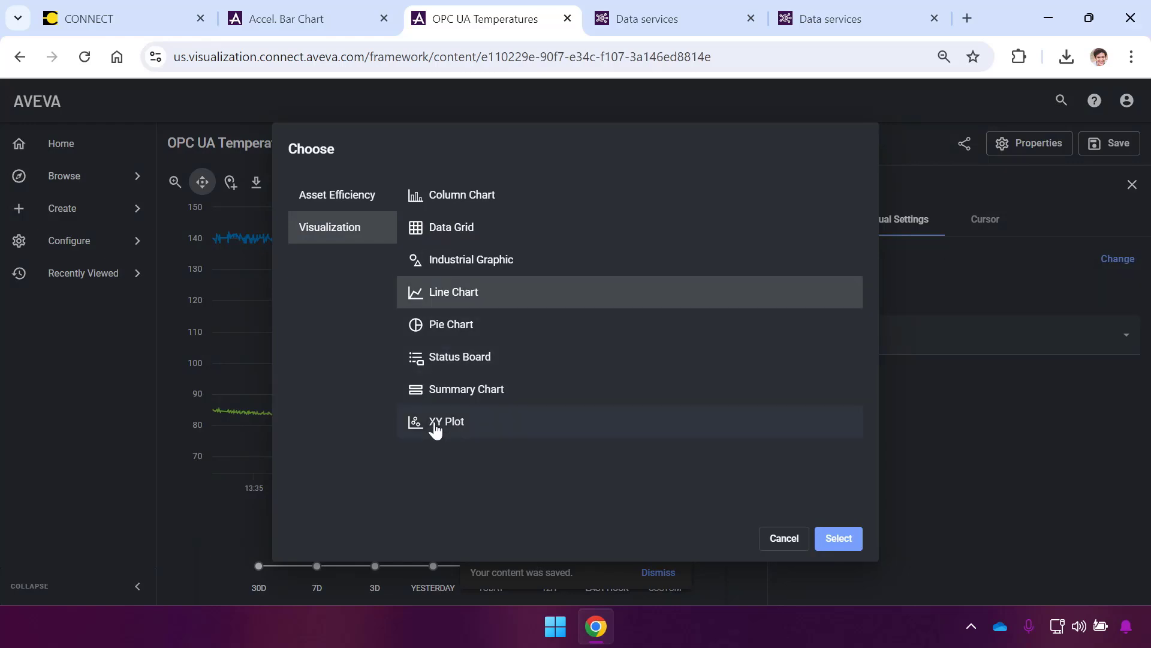
pyautogui.click(471, 423)
pyautogui.click(837, 527)
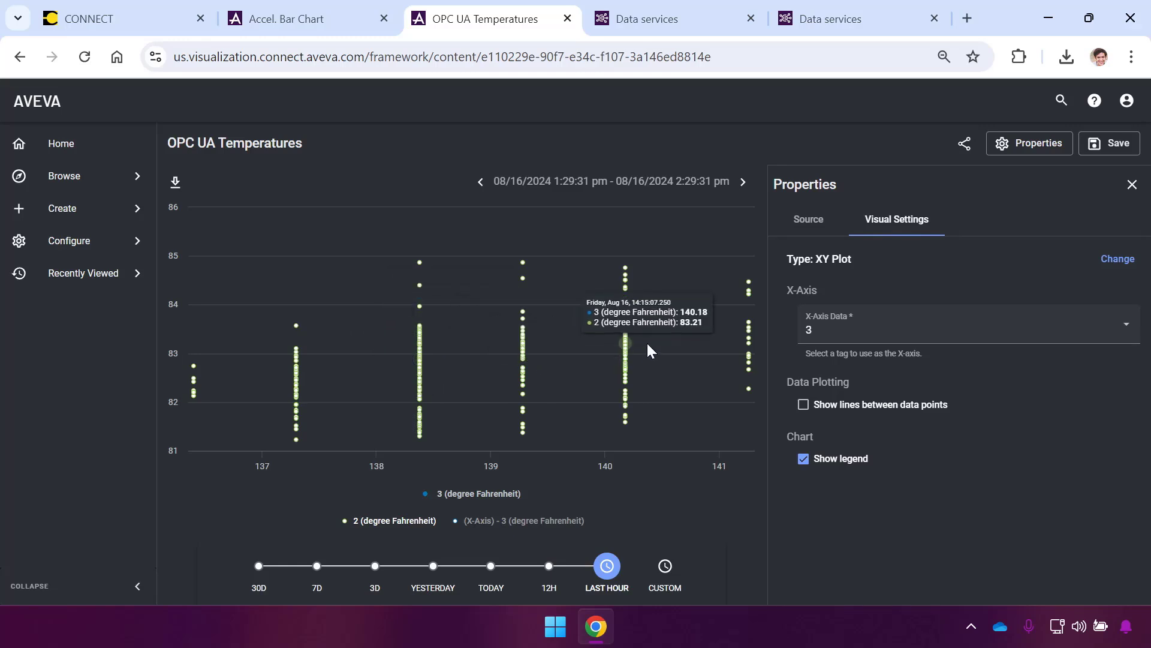
# Save the XY plot as a copy named 'OPC UA Temperatures X-Y' and begin new content
pyautogui.click(1119, 147)
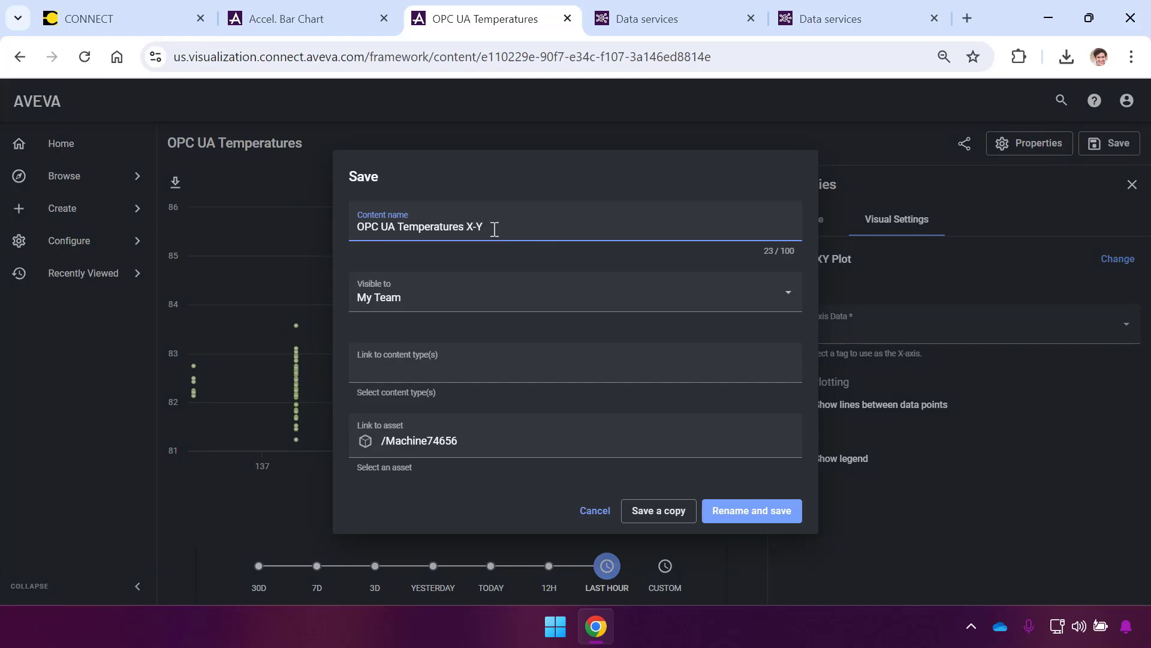
pyautogui.click(662, 511)
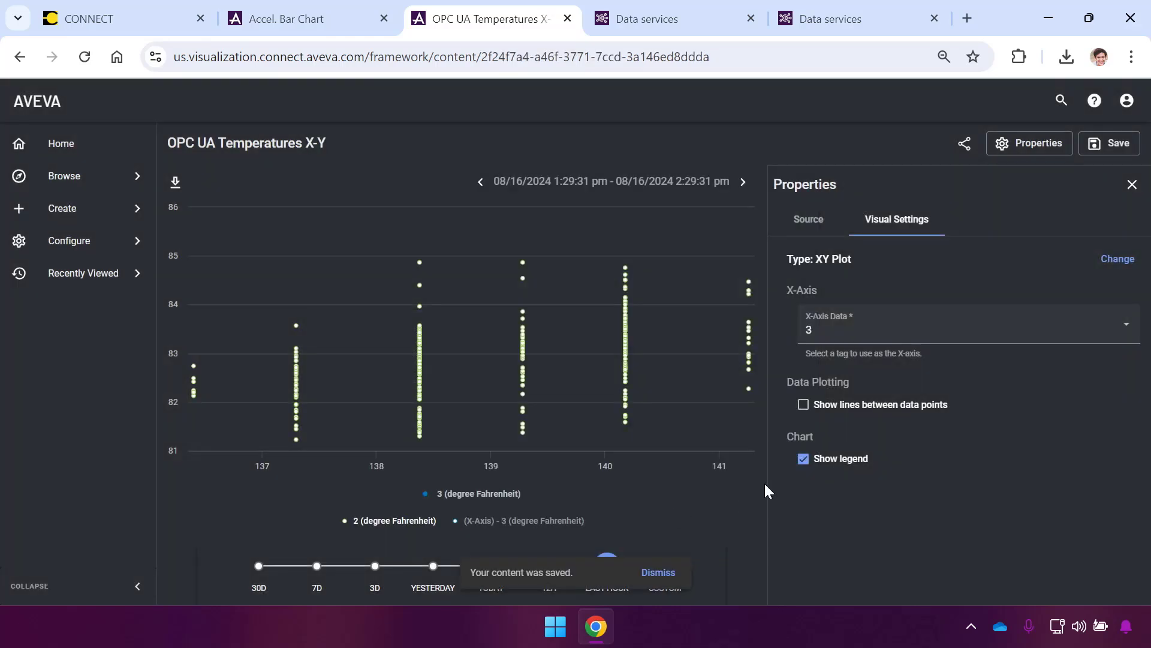
pyautogui.click(142, 208)
# Create a new visual using the Summary Chart type
pyautogui.click(204, 183)
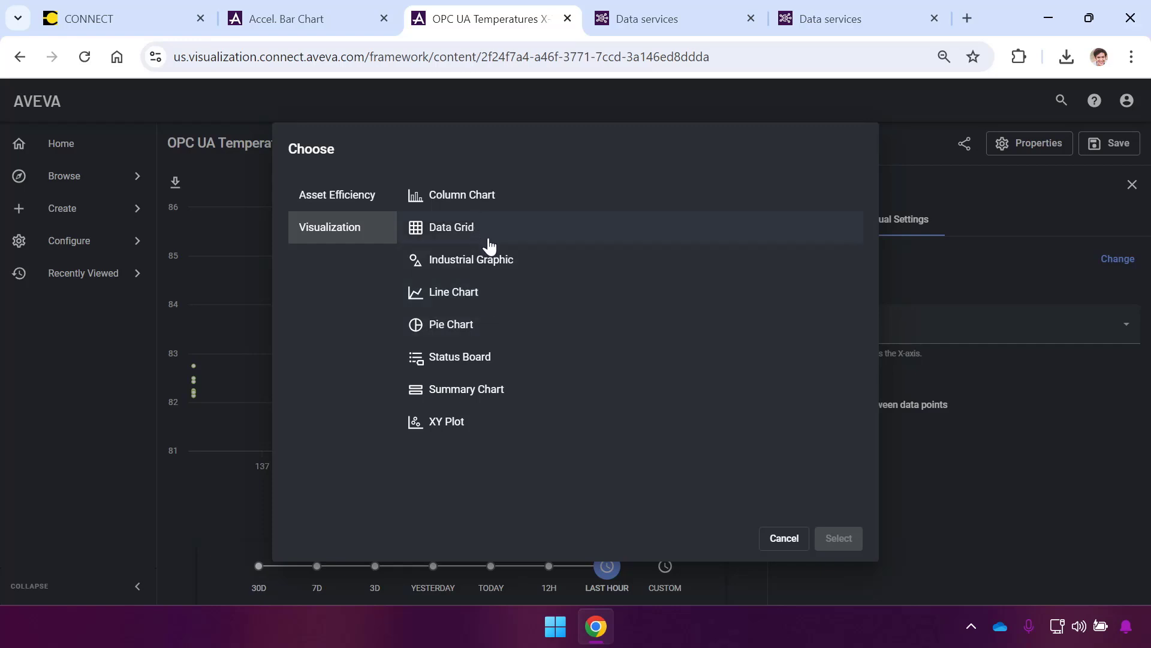
pyautogui.click(471, 393)
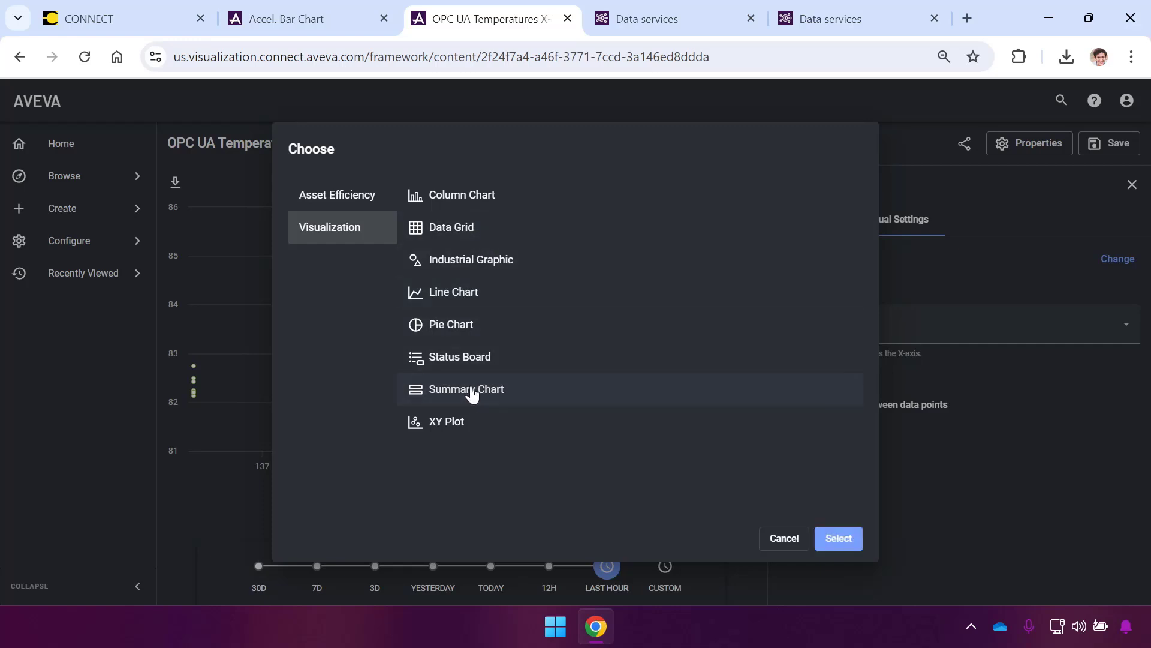
pyautogui.click(842, 543)
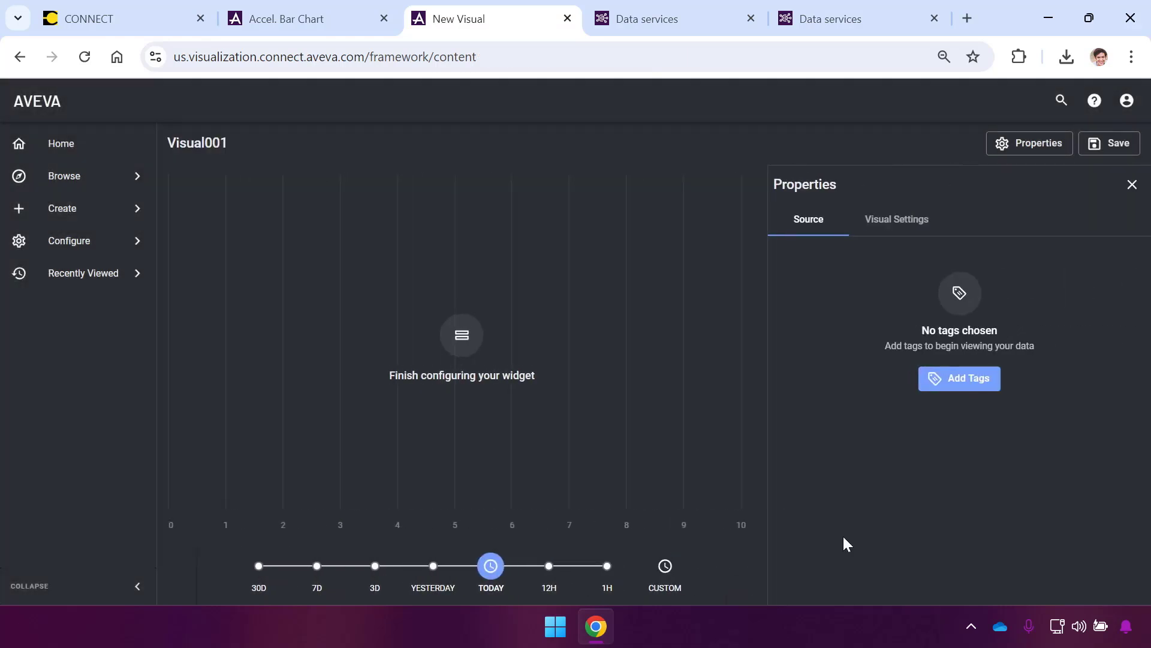
# Add the MAIN1.OpcUa.Streams.2.2 tag and limit the chart to the last hour (1H)
pyautogui.click(957, 384)
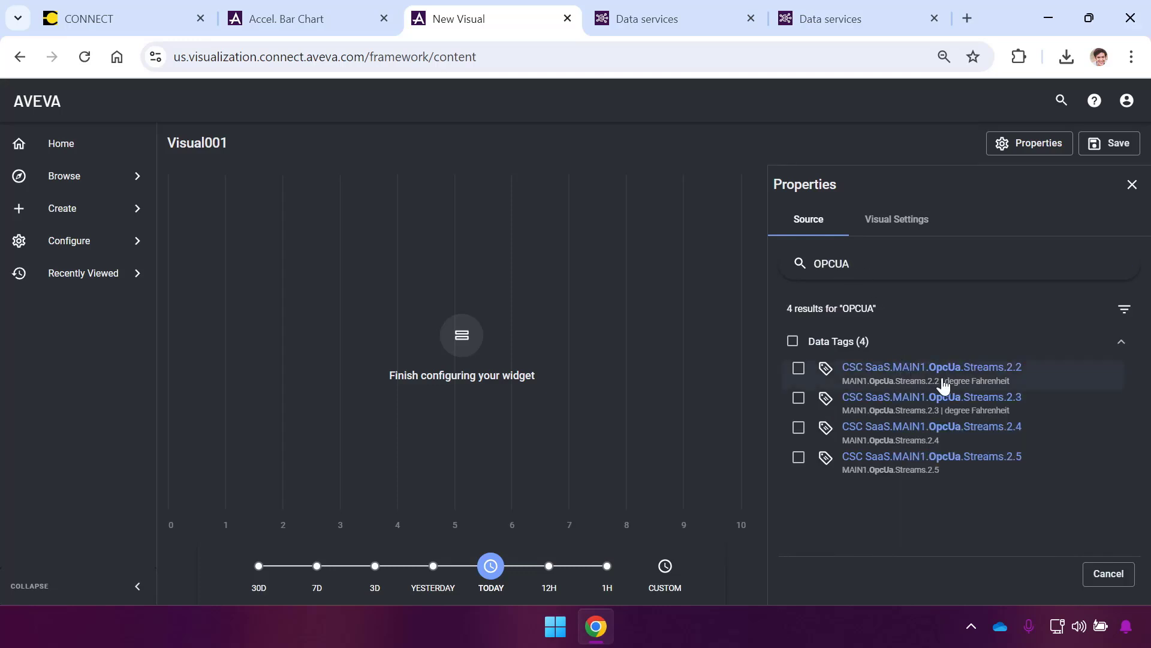
pyautogui.click(799, 368)
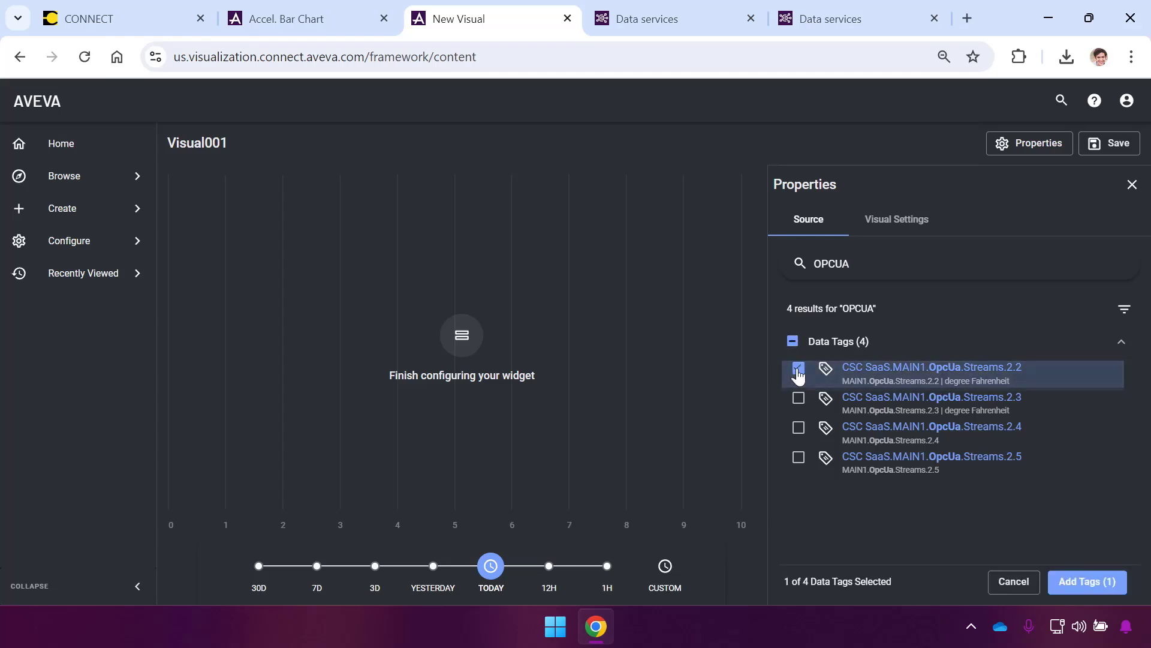
pyautogui.click(1093, 582)
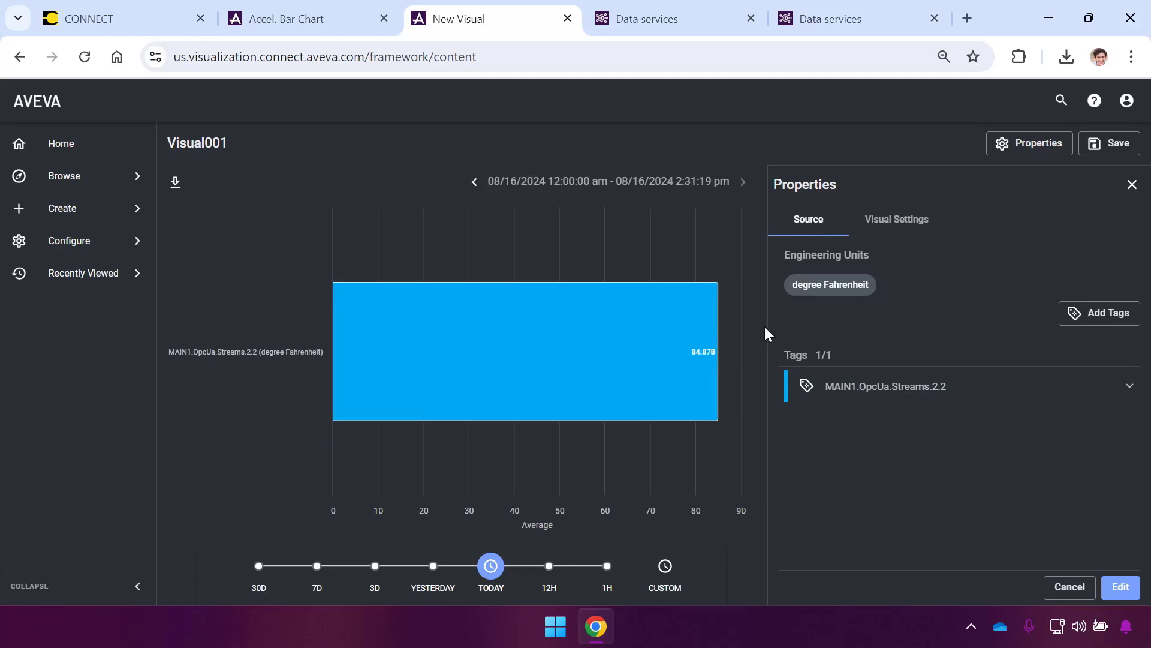
pyautogui.moveTo(701, 355)
pyautogui.click(607, 566)
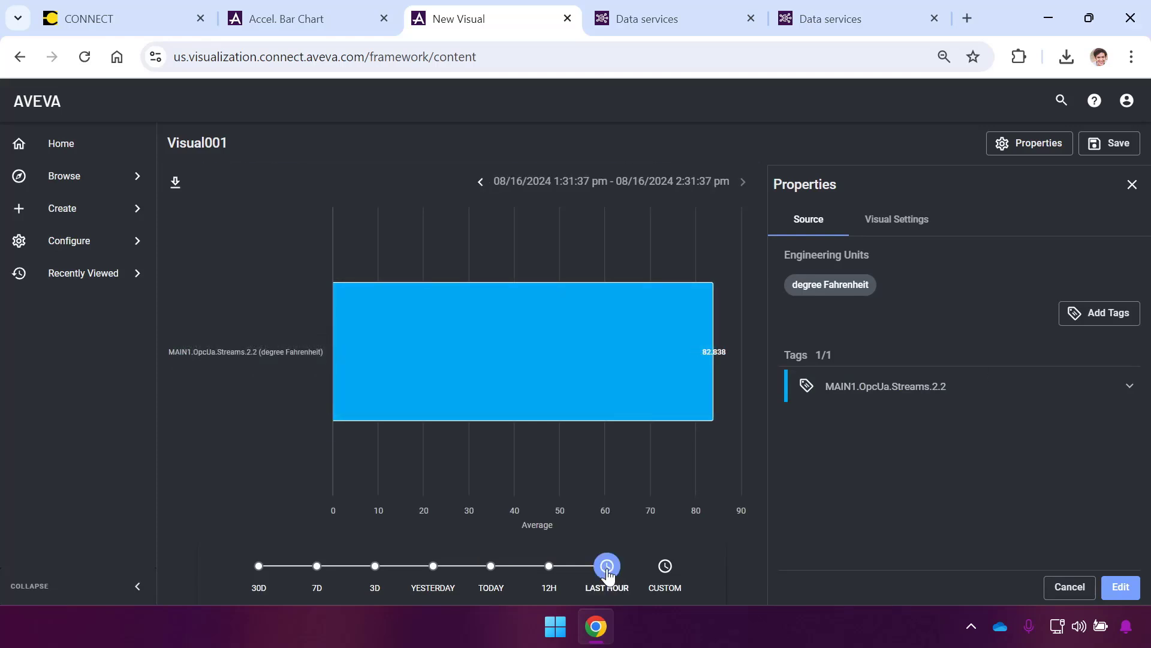
pyautogui.moveTo(591, 321)
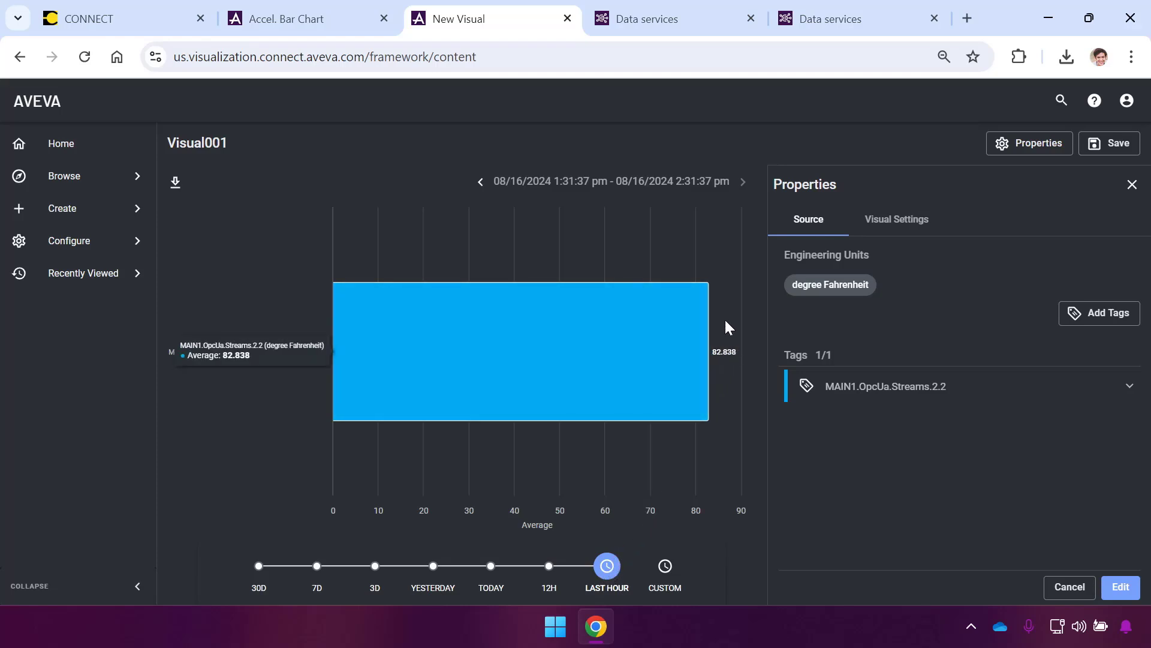
# Set the summary chart's statistic to Maximum
pyautogui.click(896, 218)
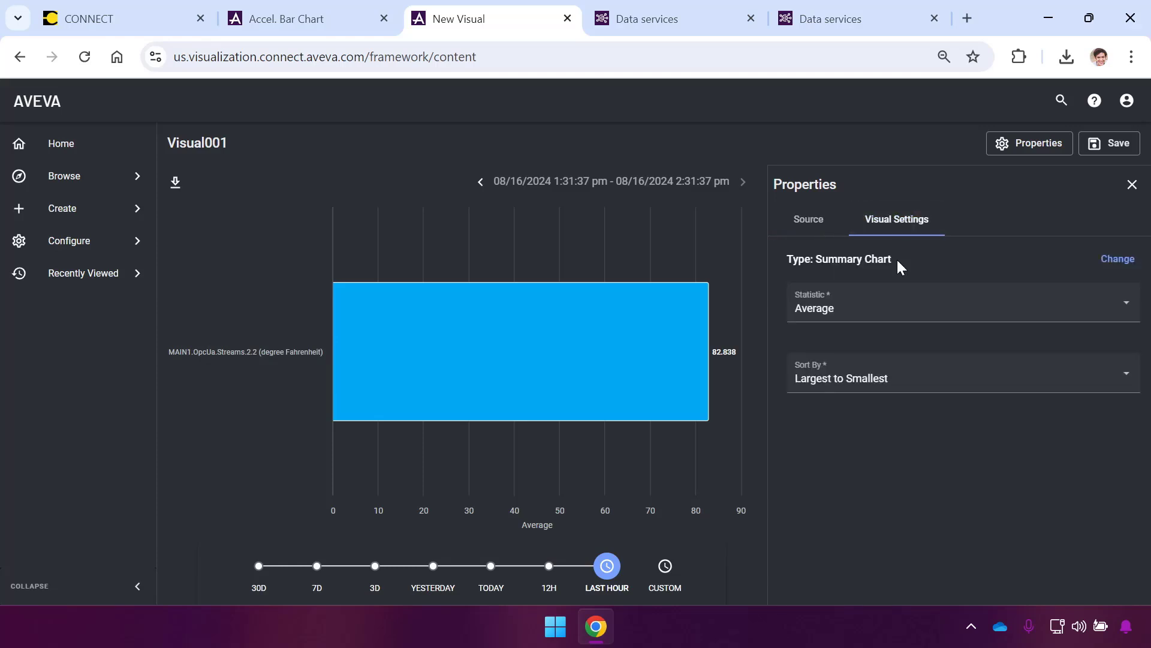
pyautogui.click(854, 309)
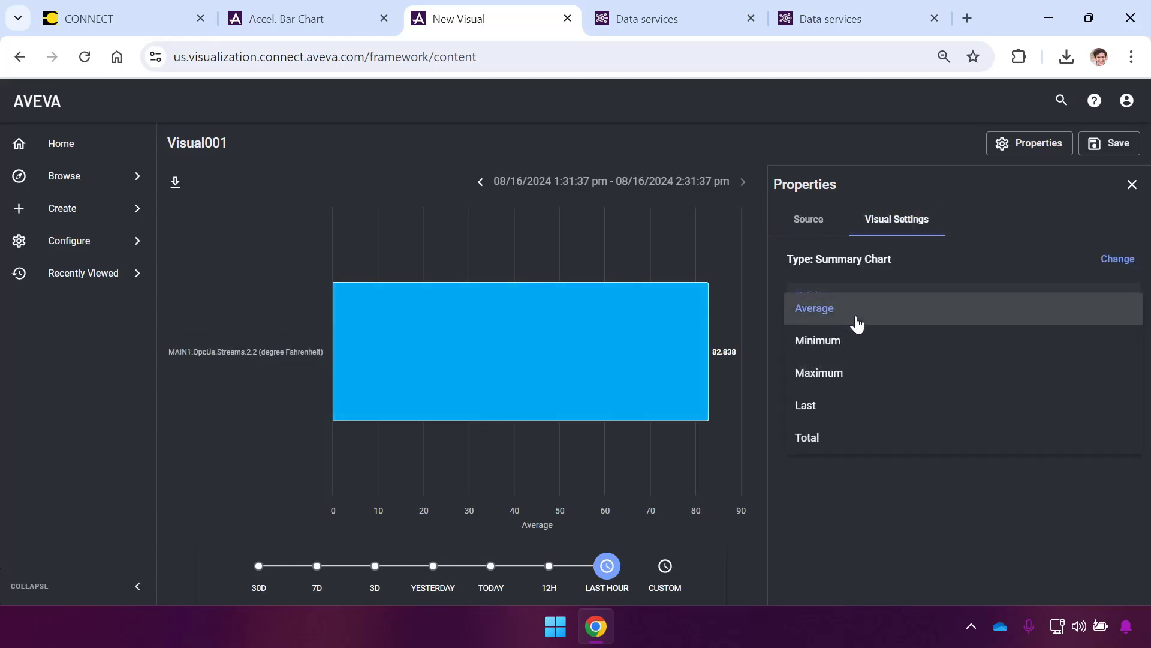
pyautogui.click(850, 381)
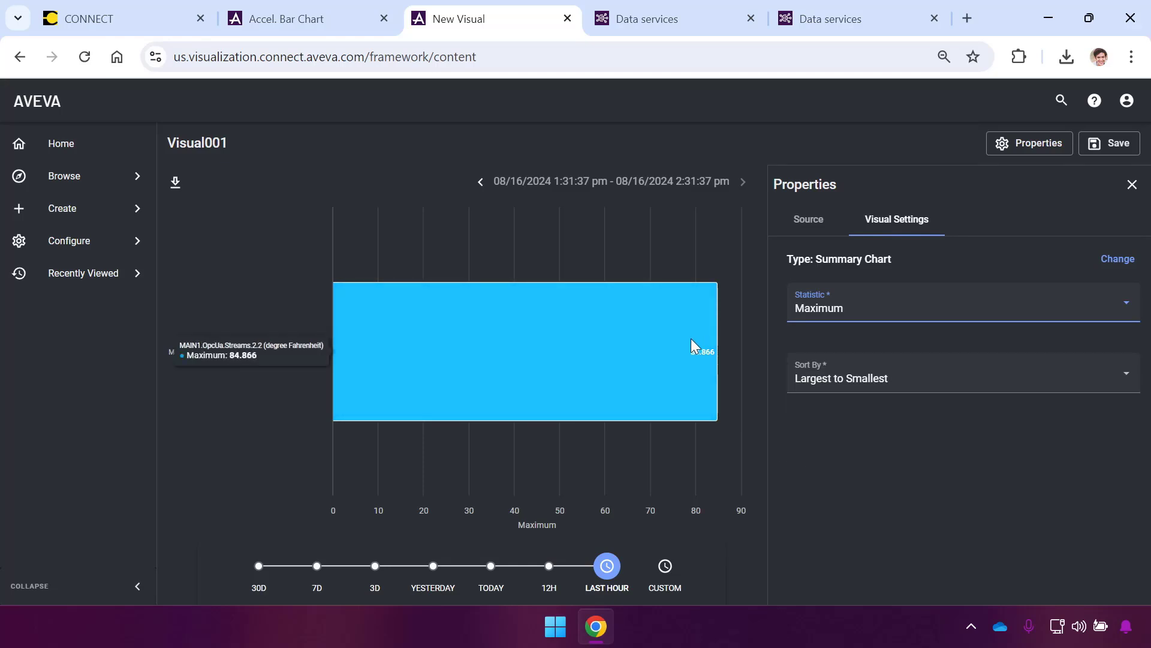
# Save the chart as 'Max Chassis Temp.', visible to My Team and linked to Machine74656
pyautogui.click(1112, 142)
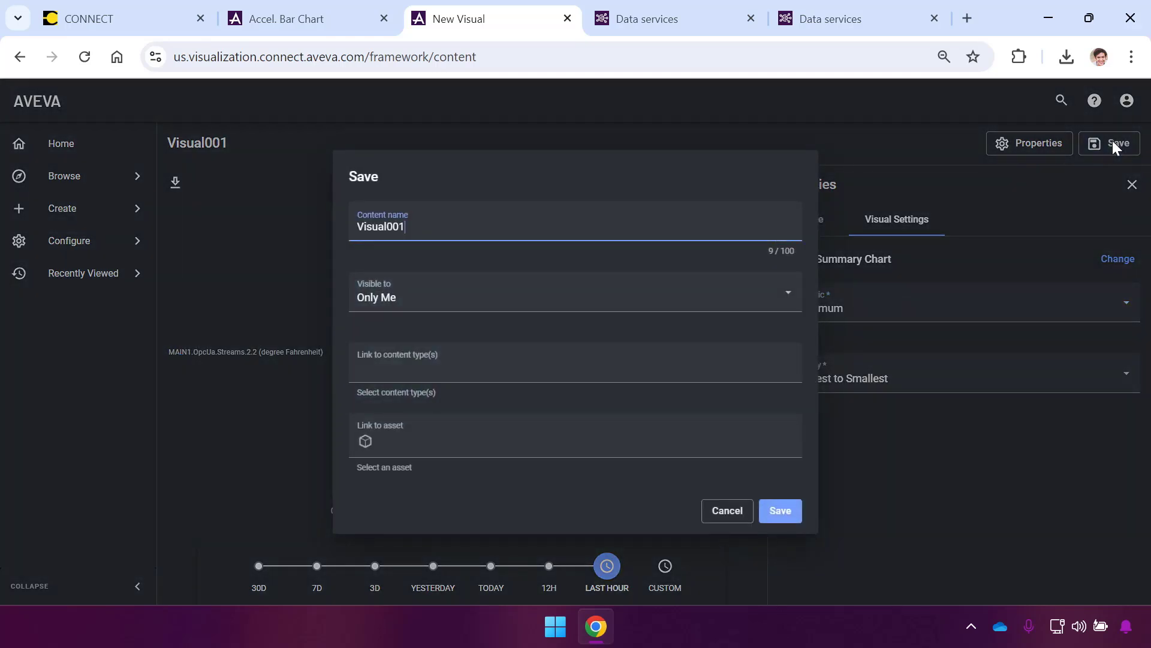
pyautogui.click(419, 297)
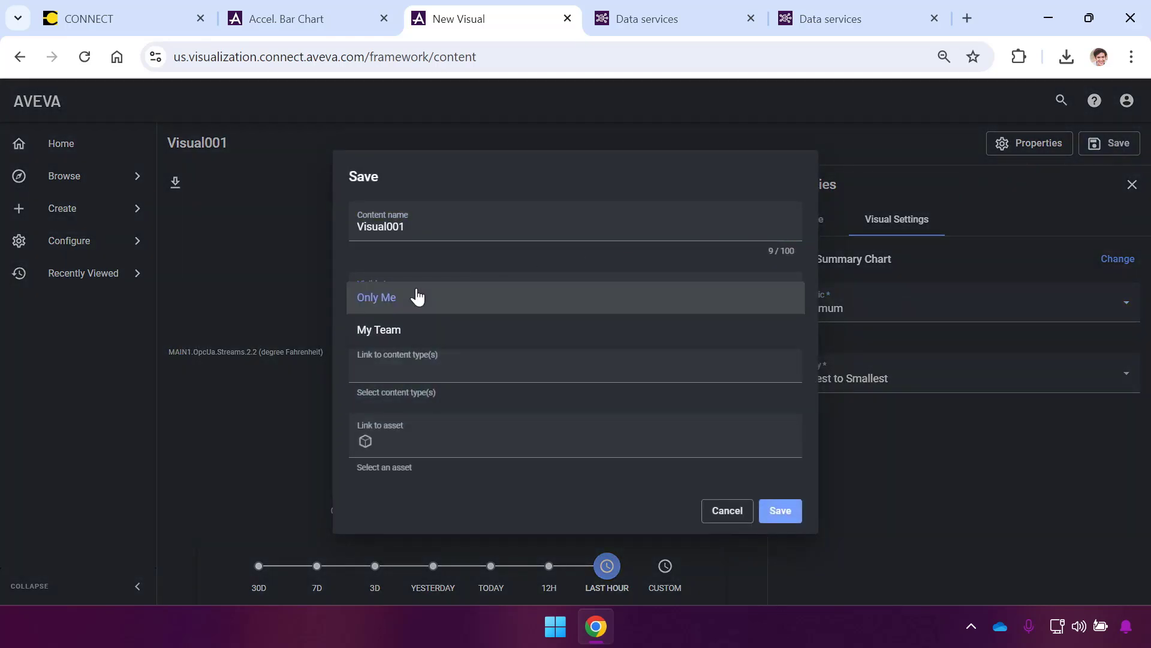
pyautogui.click(389, 327)
pyautogui.click(391, 444)
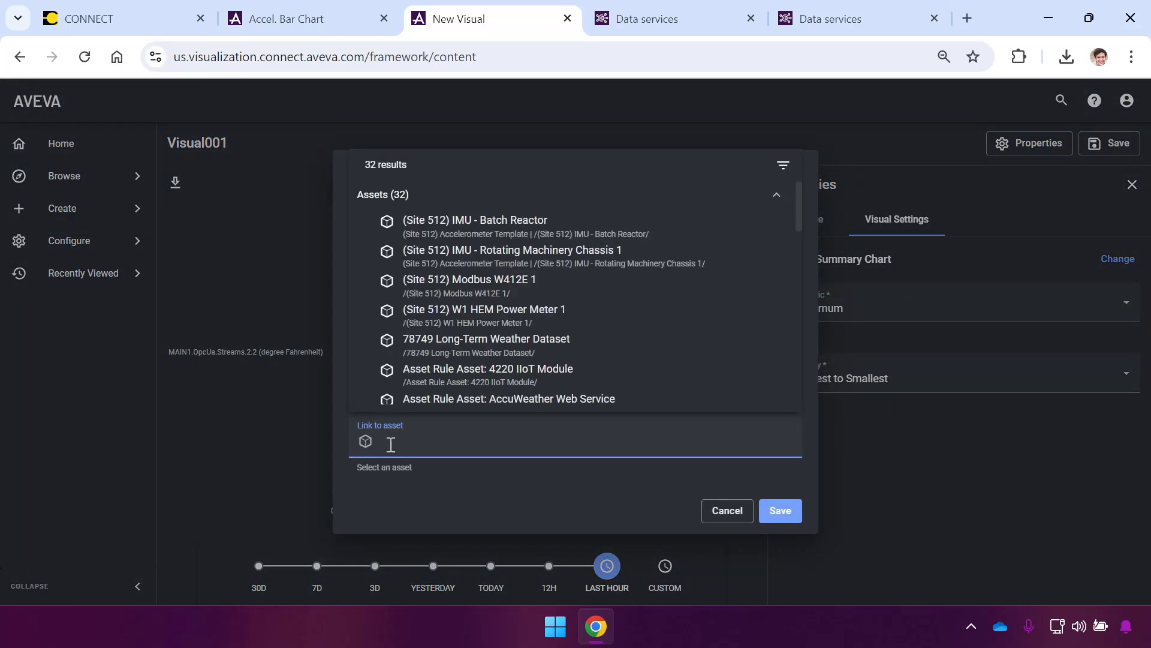
pyautogui.write('Machine74656')
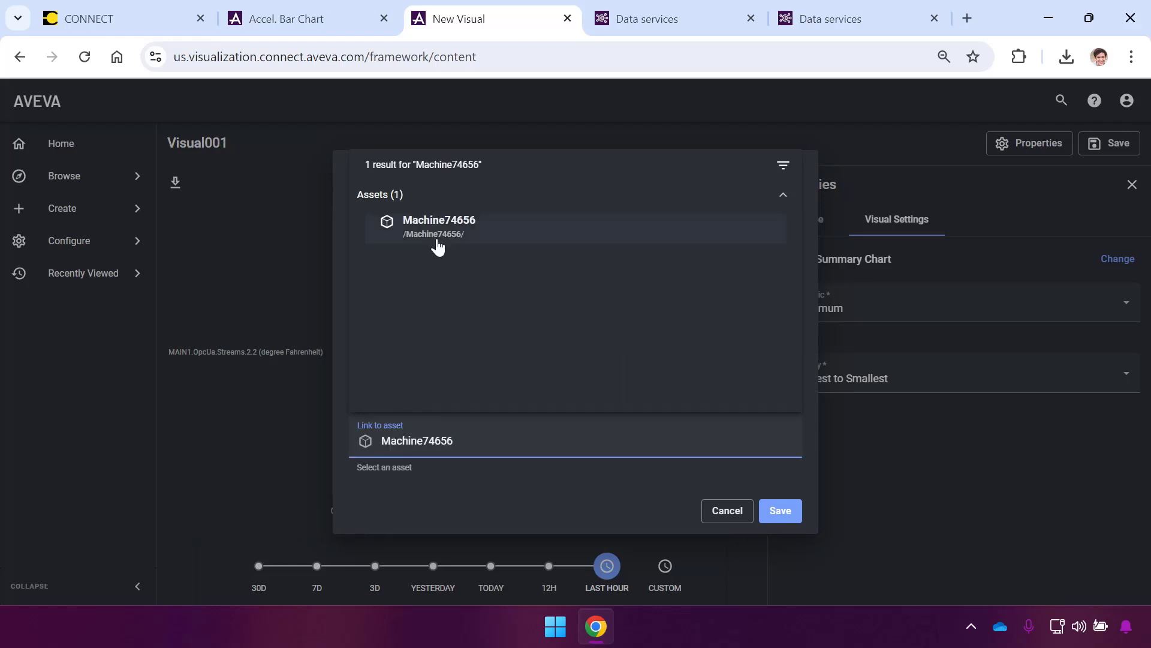
pyautogui.click(440, 240)
pyautogui.doubleClick(388, 228)
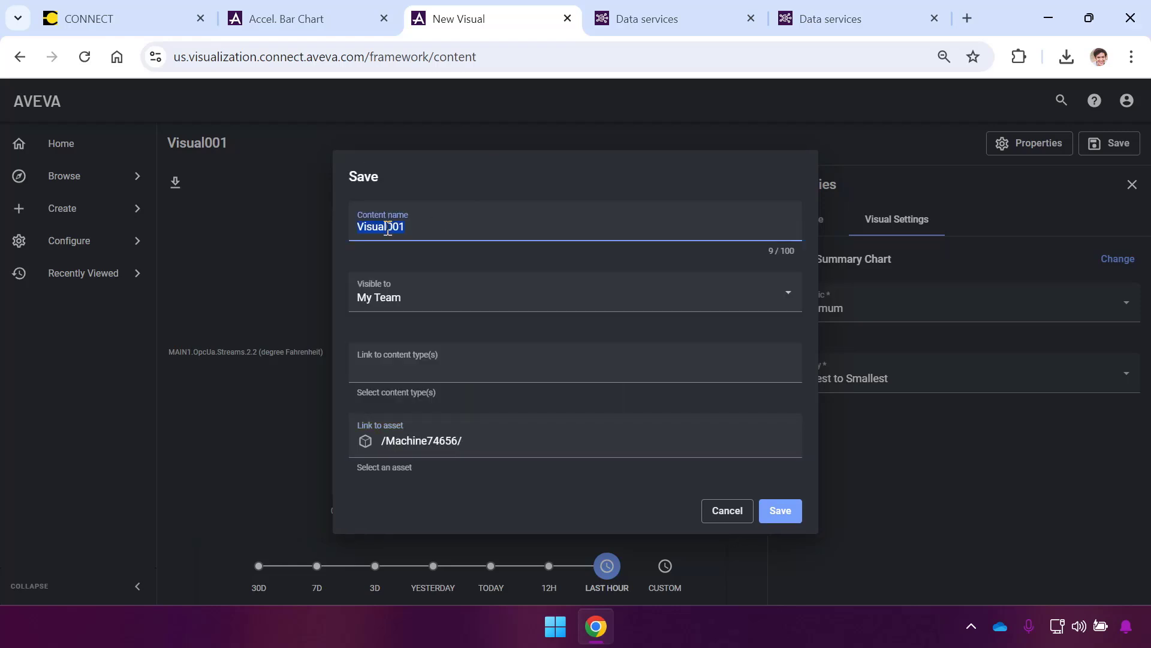
pyautogui.write('Max Chassis Temp.')
pyautogui.click(791, 512)
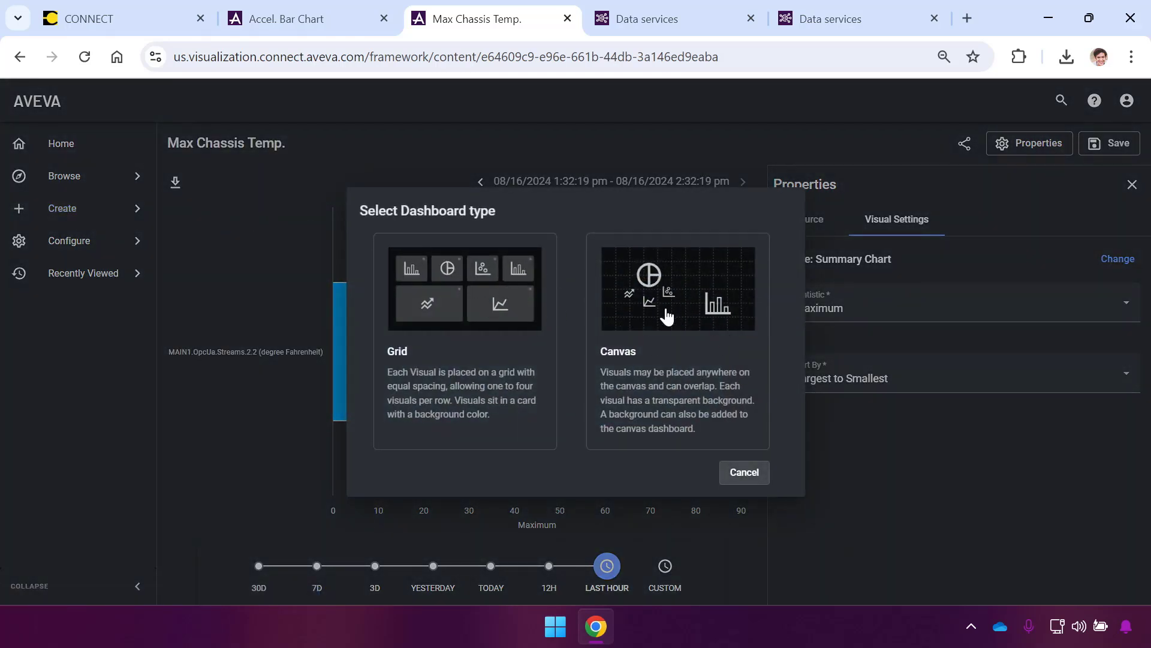
# Create a grid dashboard set to 1H and add all six saved Machine74656 visuals
pyautogui.click(463, 300)
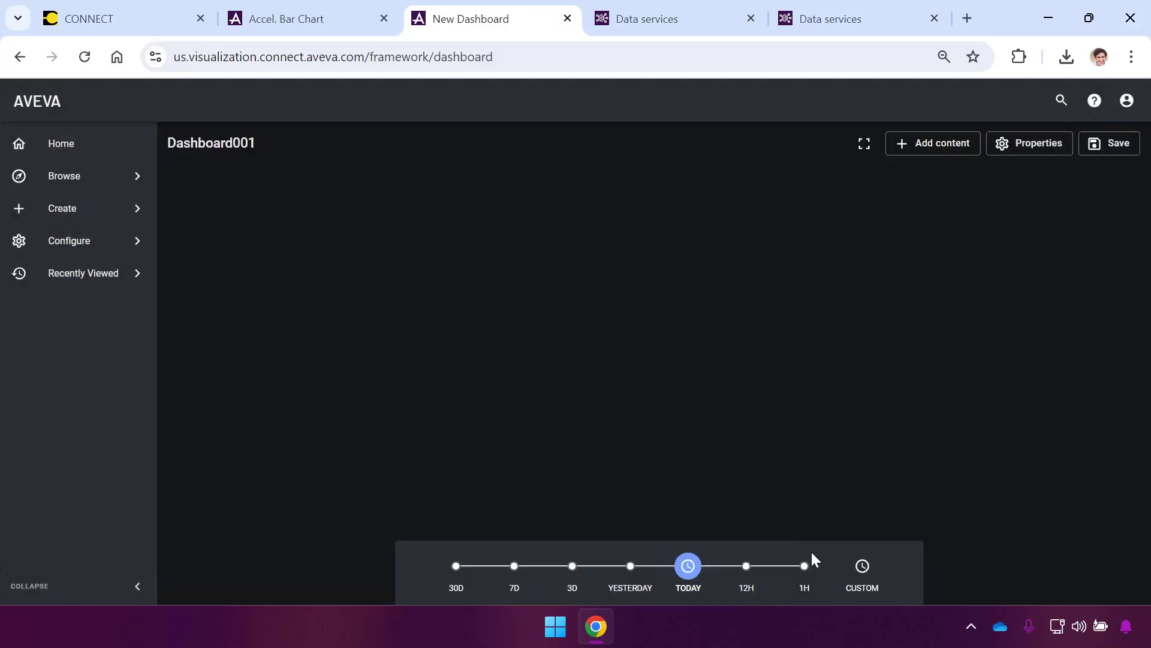
pyautogui.click(805, 566)
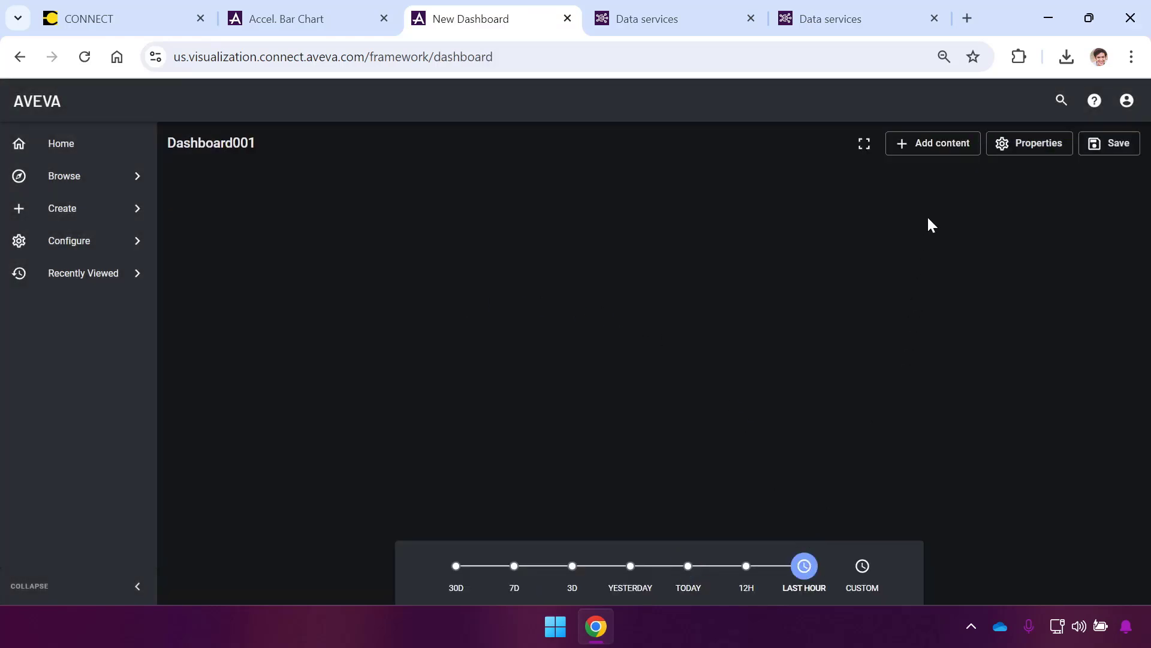
pyautogui.click(933, 144)
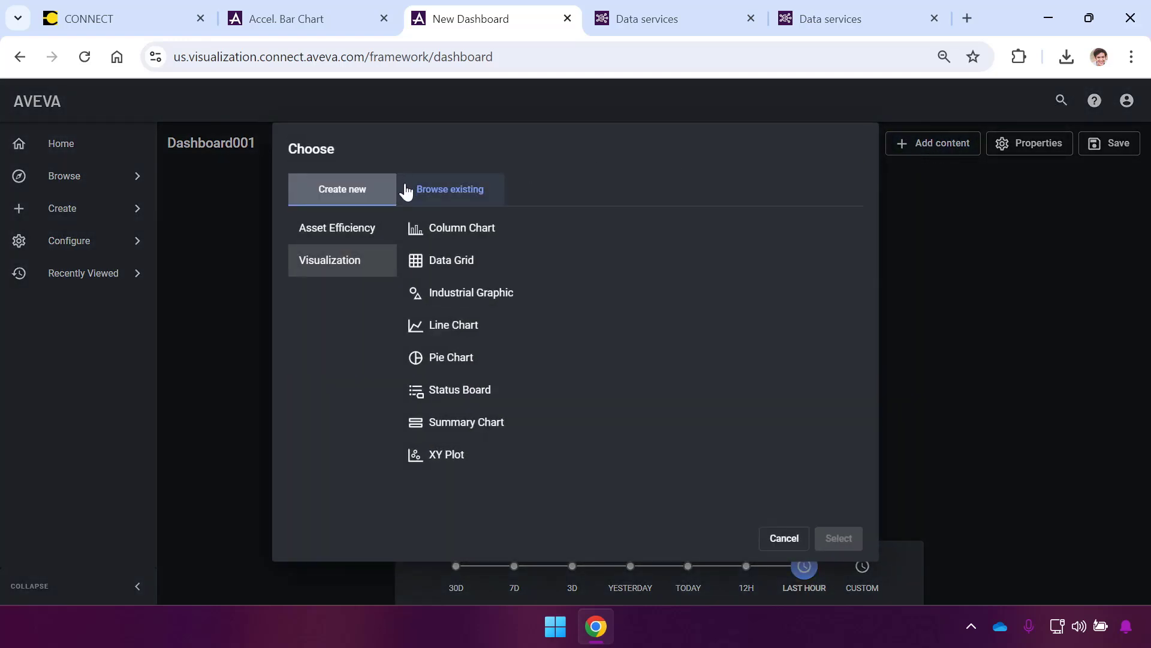
pyautogui.click(453, 193)
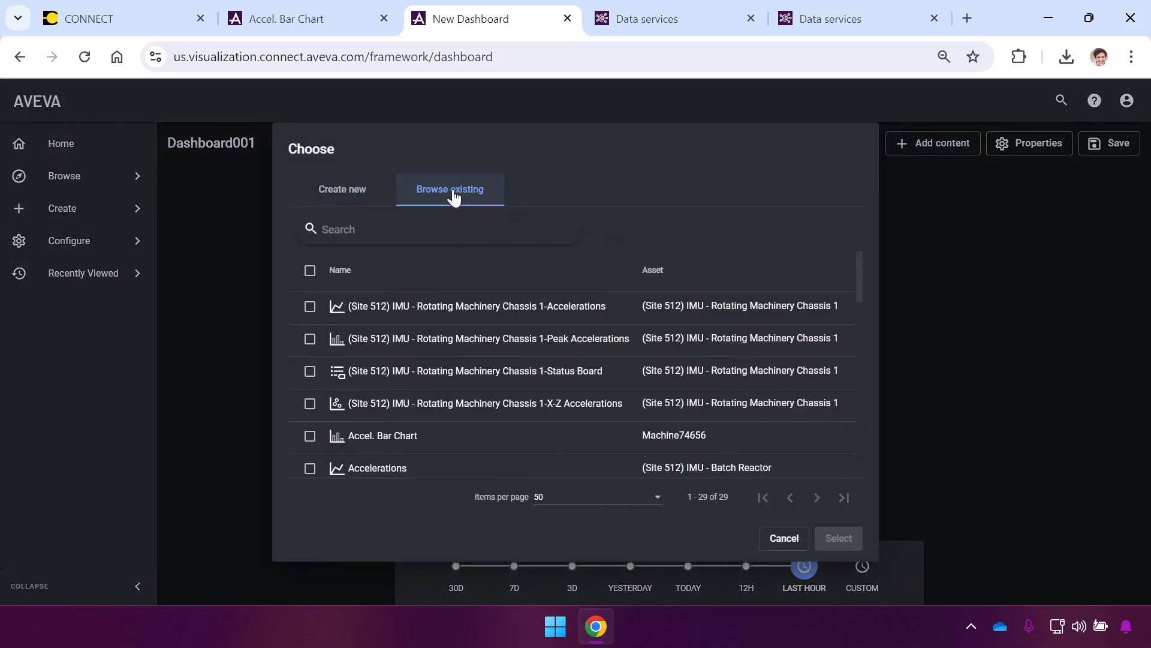
pyautogui.write('Machine74656')
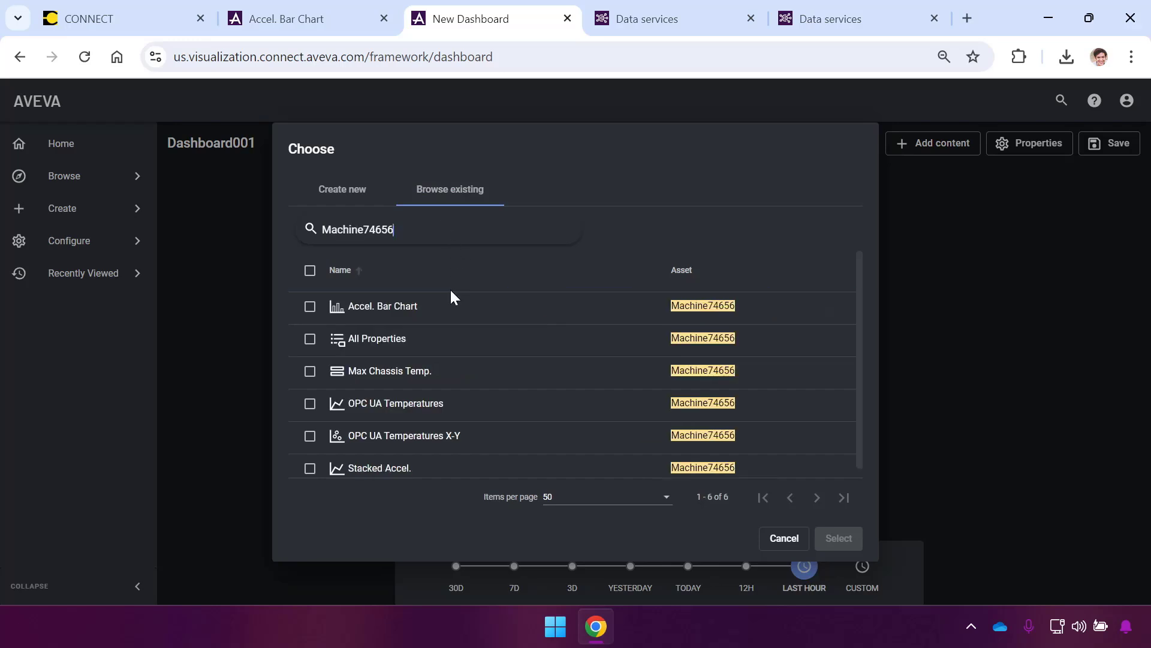
pyautogui.click(310, 271)
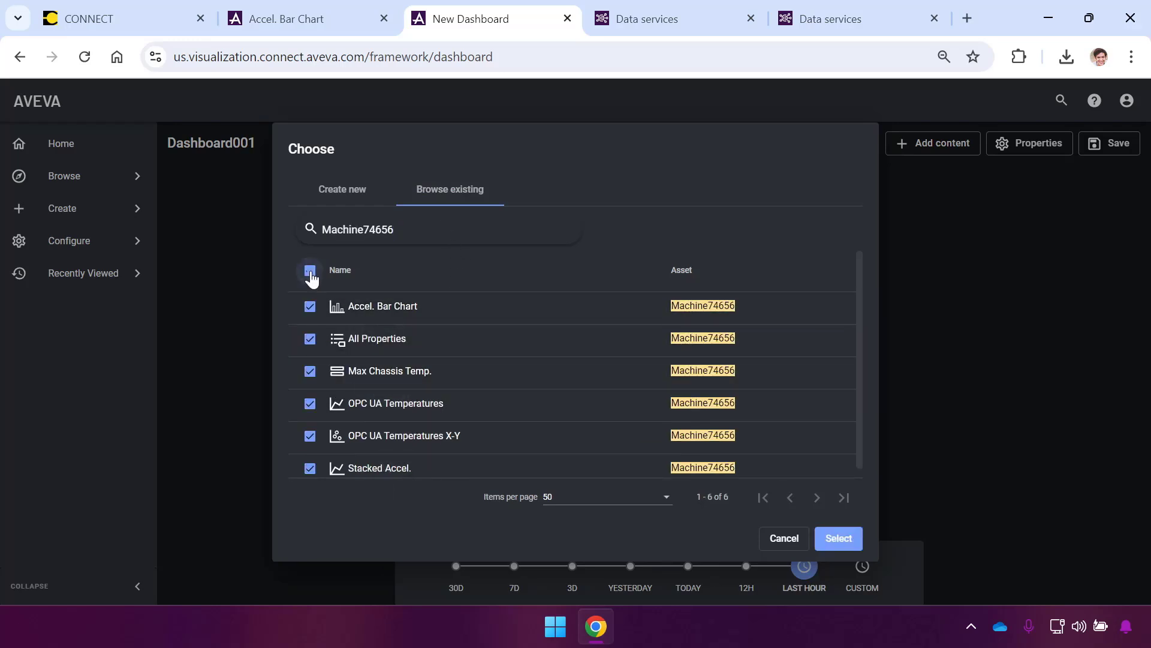
pyautogui.click(839, 539)
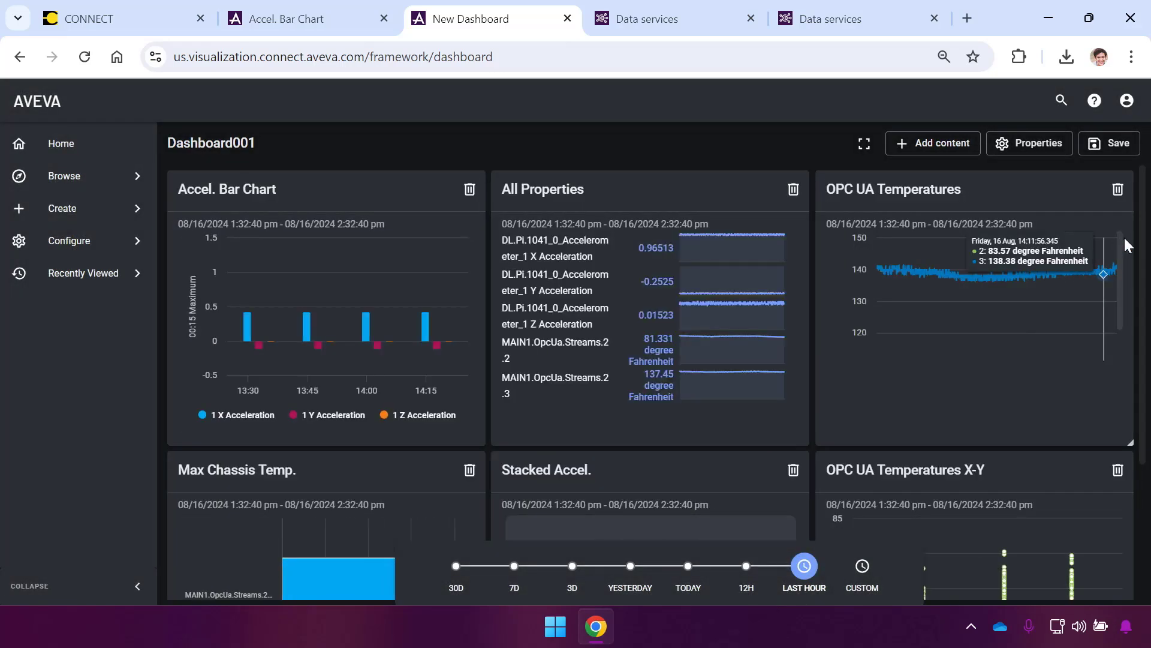
# Narrow the Max Chassis Temp. tile and make the Stacked Accel. tile wider and taller
pyautogui.moveTo(1145, 245); pyautogui.dragTo(1148, 403)
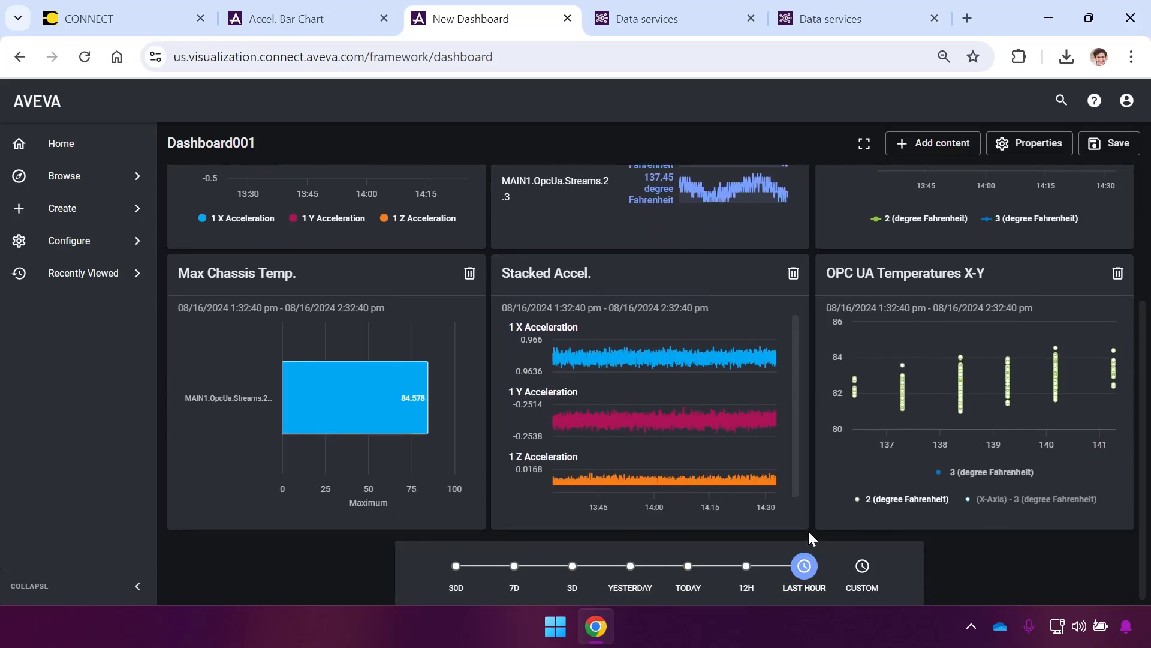
pyautogui.moveTo(429, 367)
pyautogui.moveTo(486, 528); pyautogui.dragTo(394, 526)
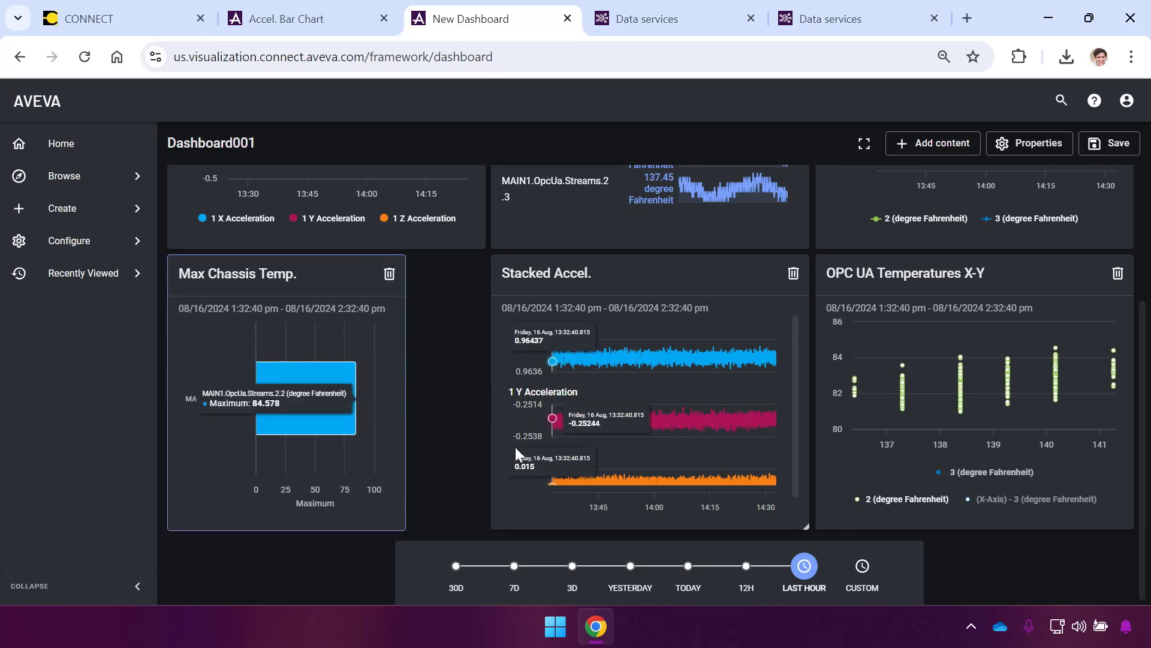
pyautogui.moveTo(492, 444); pyautogui.dragTo(421, 441)
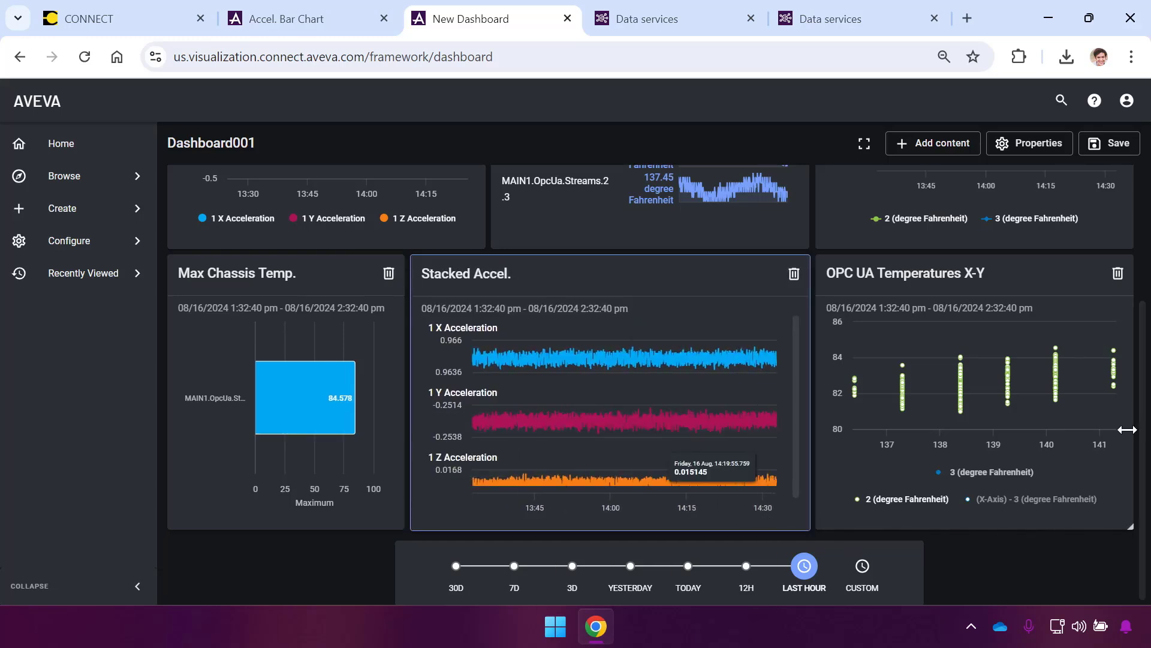
pyautogui.moveTo(804, 525); pyautogui.dragTo(804, 584)
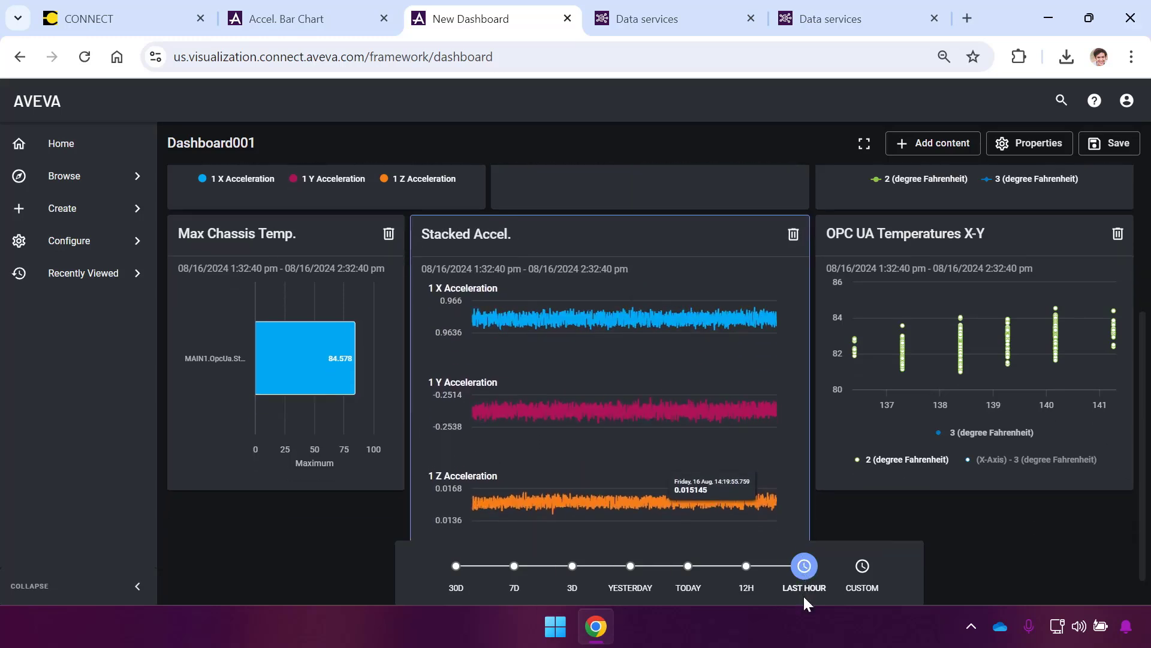
# Stretch Max Chassis Temp. taller, shorten the X-Y tile, and move Accel. Bar Chart lower
pyautogui.scroll(-1, 812, 569)
pyautogui.moveTo(1127, 455); pyautogui.dragTo(1130, 600)
pyautogui.scroll(-3, 1145, 585)
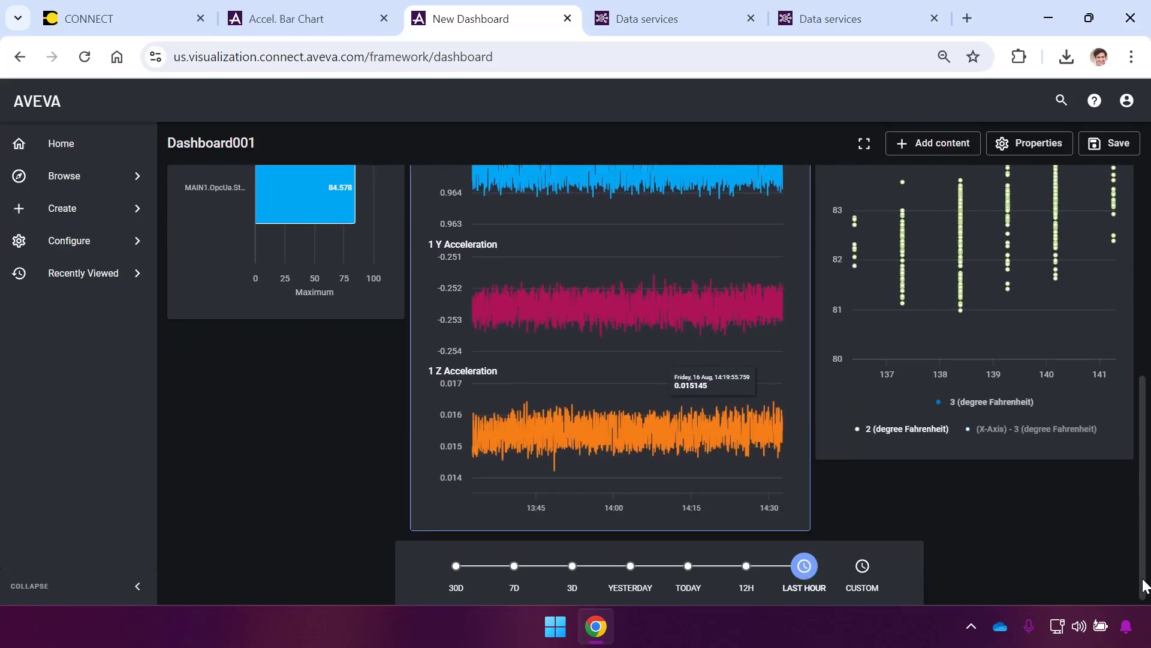
pyautogui.moveTo(805, 524); pyautogui.dragTo(797, 458)
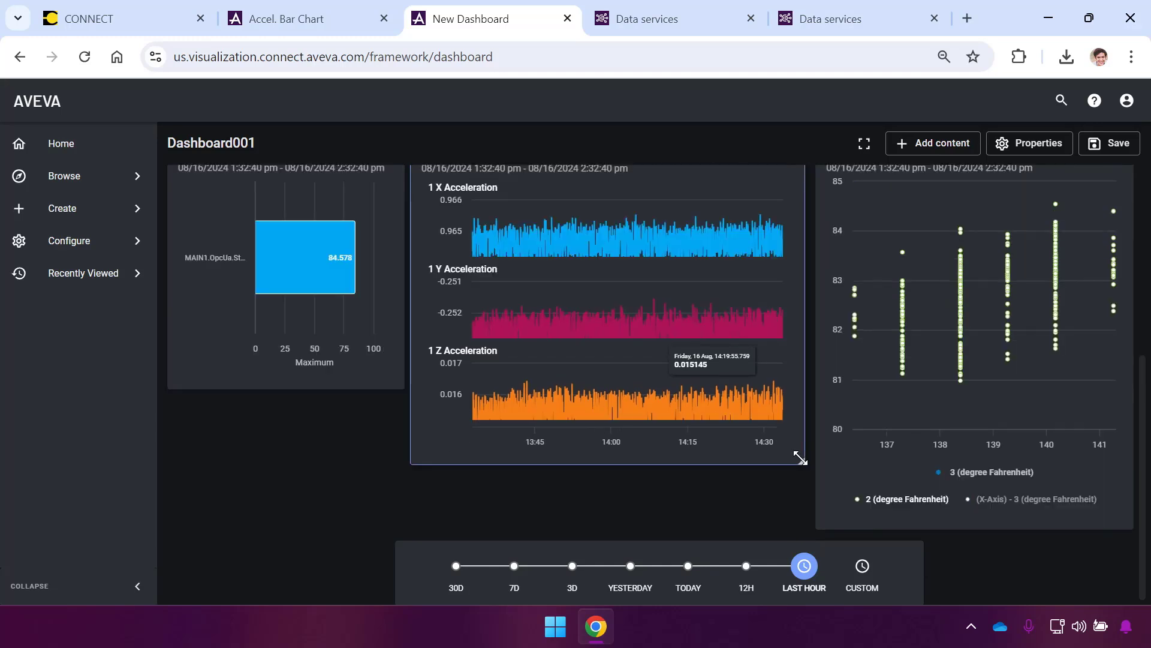
pyautogui.moveTo(401, 388); pyautogui.dragTo(404, 459)
pyautogui.moveTo(1131, 526)
pyautogui.mouseDown()
pyautogui.moveTo(1123, 457)
pyautogui.moveTo(1126, 527)
pyautogui.mouseUp()
pyautogui.scroll(5, 1115, 243)
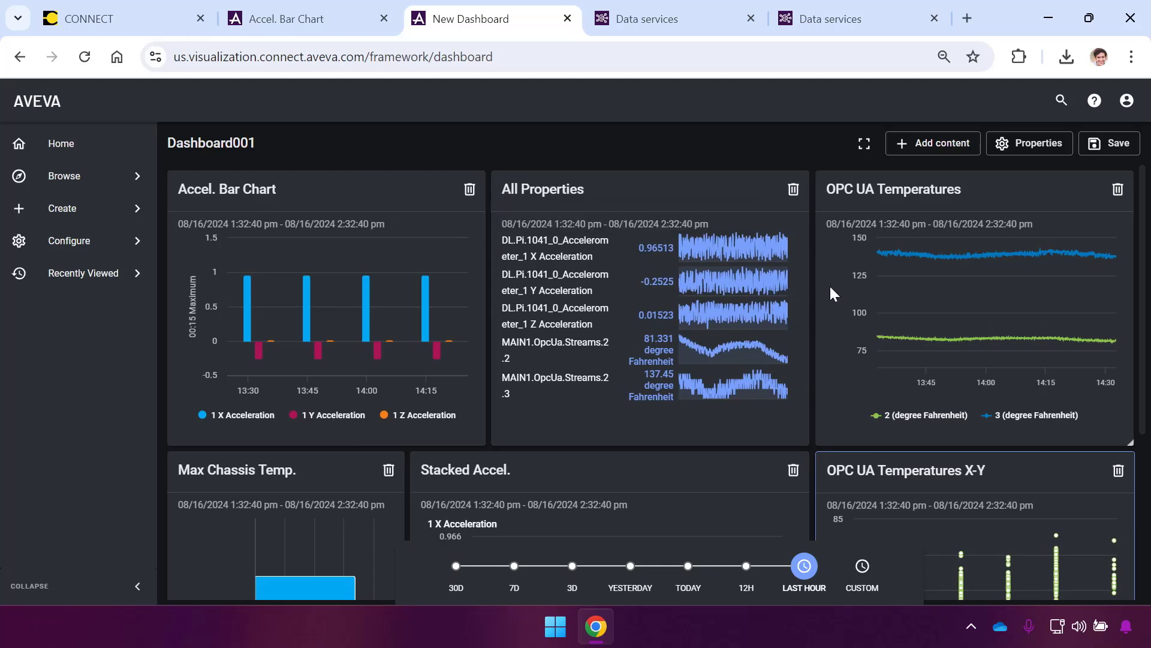
pyautogui.moveTo(254, 186); pyautogui.dragTo(259, 451)
# Move All Properties into the left slot, widen it, and shift the other tiles into lower rows
pyautogui.scroll(5, 1100, 483)
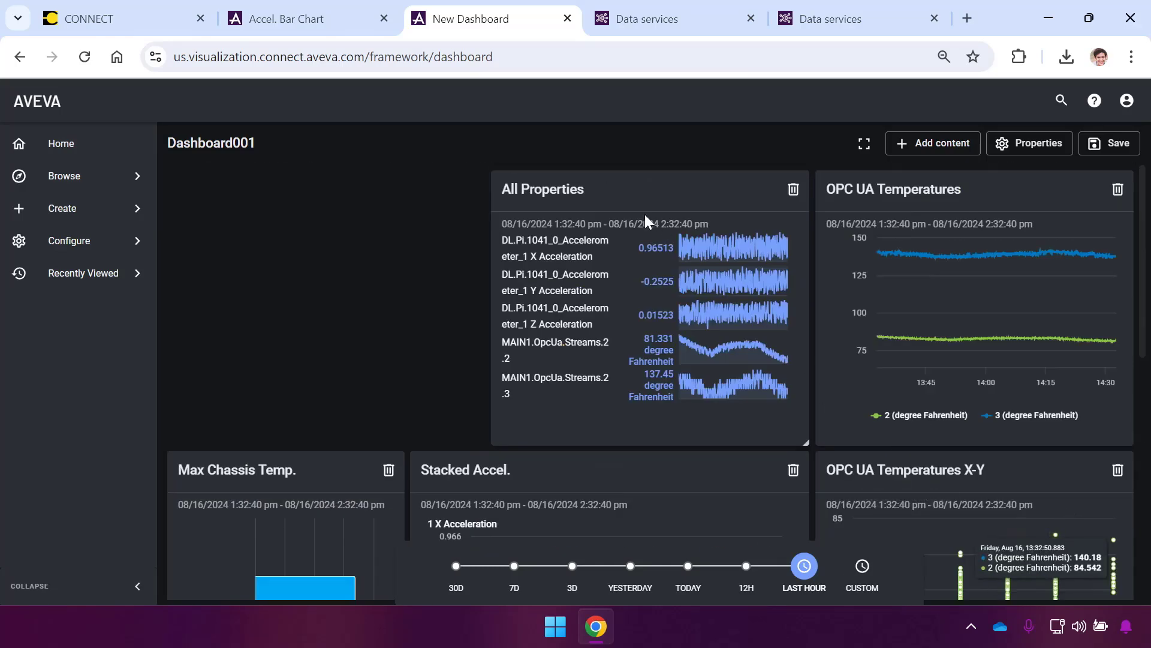
pyautogui.moveTo(619, 202); pyautogui.dragTo(277, 190)
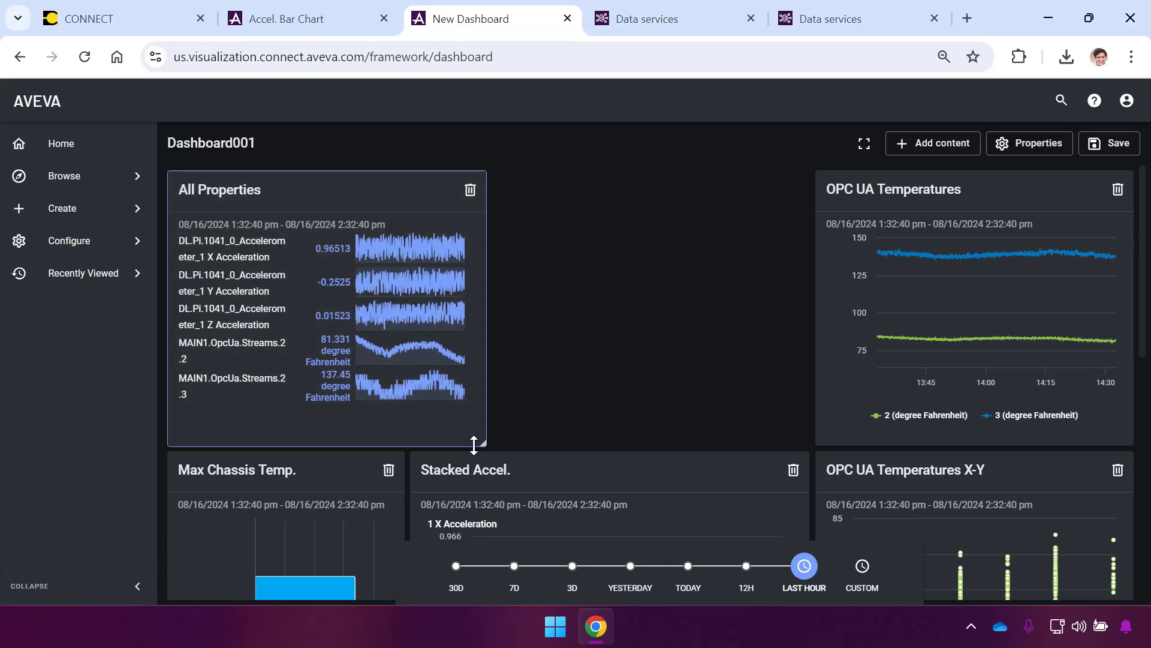
pyautogui.moveTo(481, 442); pyautogui.dragTo(796, 440)
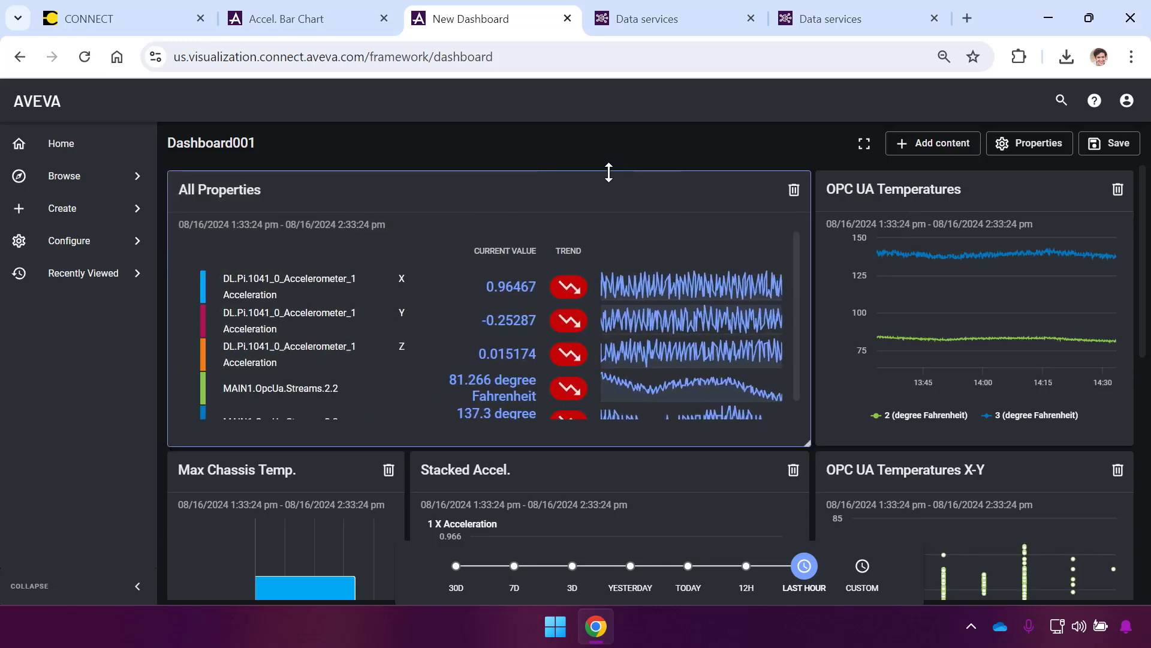
pyautogui.moveTo(1142, 273); pyautogui.dragTo(1142, 496)
pyautogui.moveTo(324, 311); pyautogui.dragTo(316, 354)
pyautogui.moveTo(316, 308)
pyautogui.mouseDown()
pyautogui.moveTo(316, 345)
pyautogui.moveTo(316, 320)
pyautogui.mouseUp()
pyautogui.moveTo(438, 253); pyautogui.dragTo(452, 298)
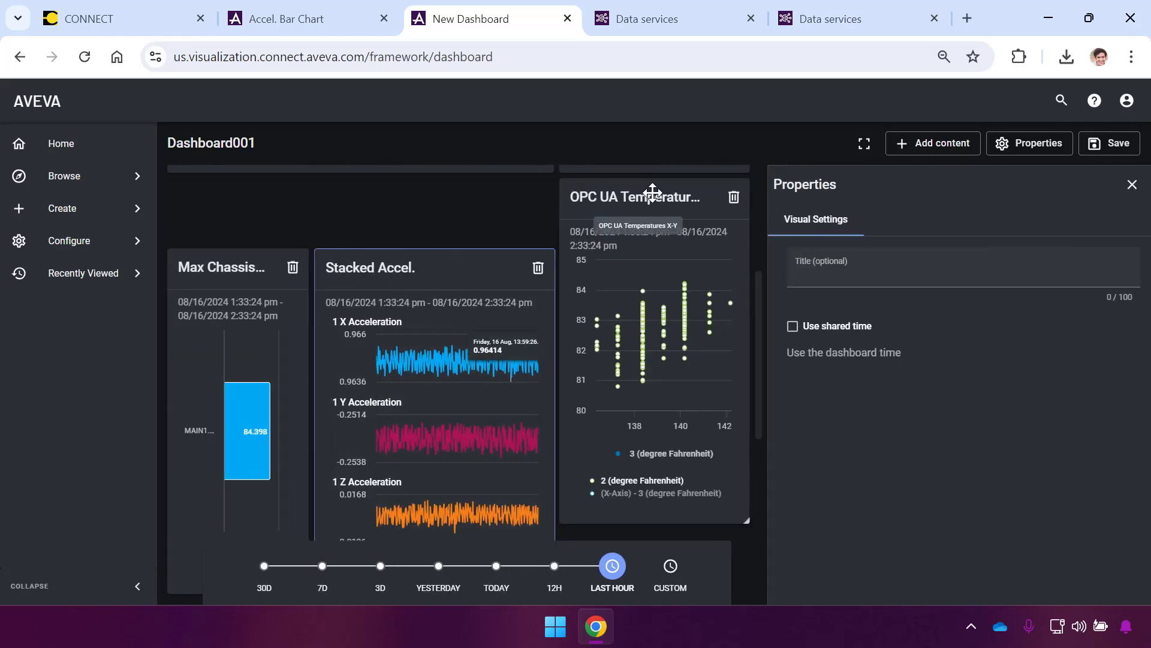
pyautogui.moveTo(653, 192); pyautogui.dragTo(647, 248)
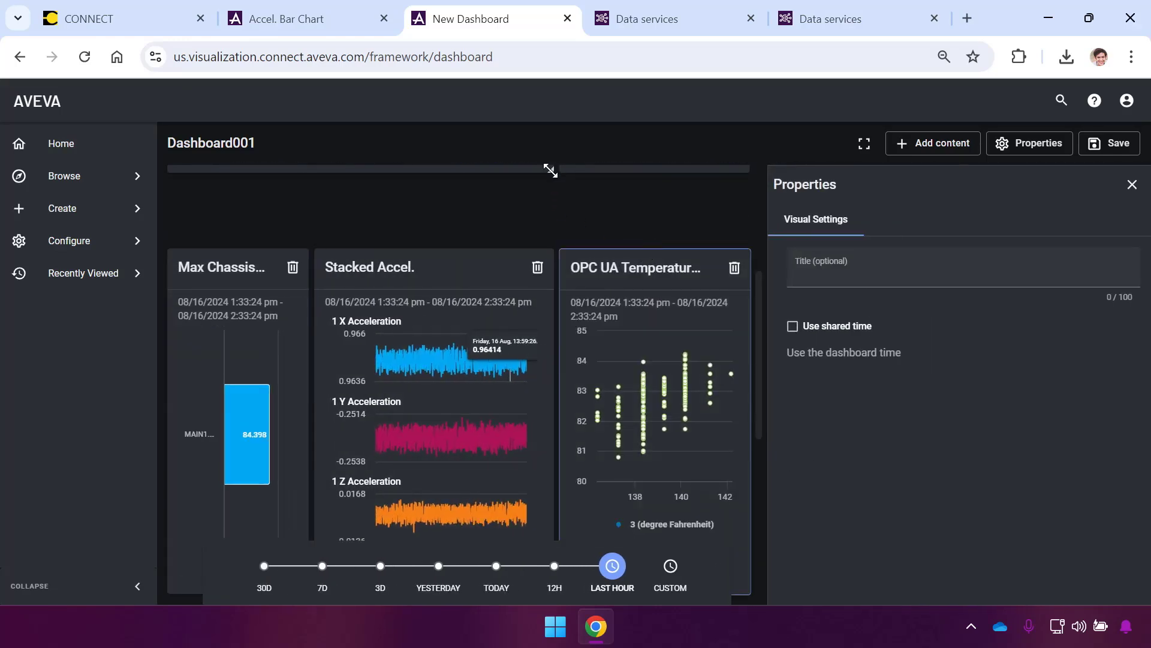
# Make the top tile taller and stretch Accel. Bar Chart full width along the bottom row
pyautogui.click(544, 225)
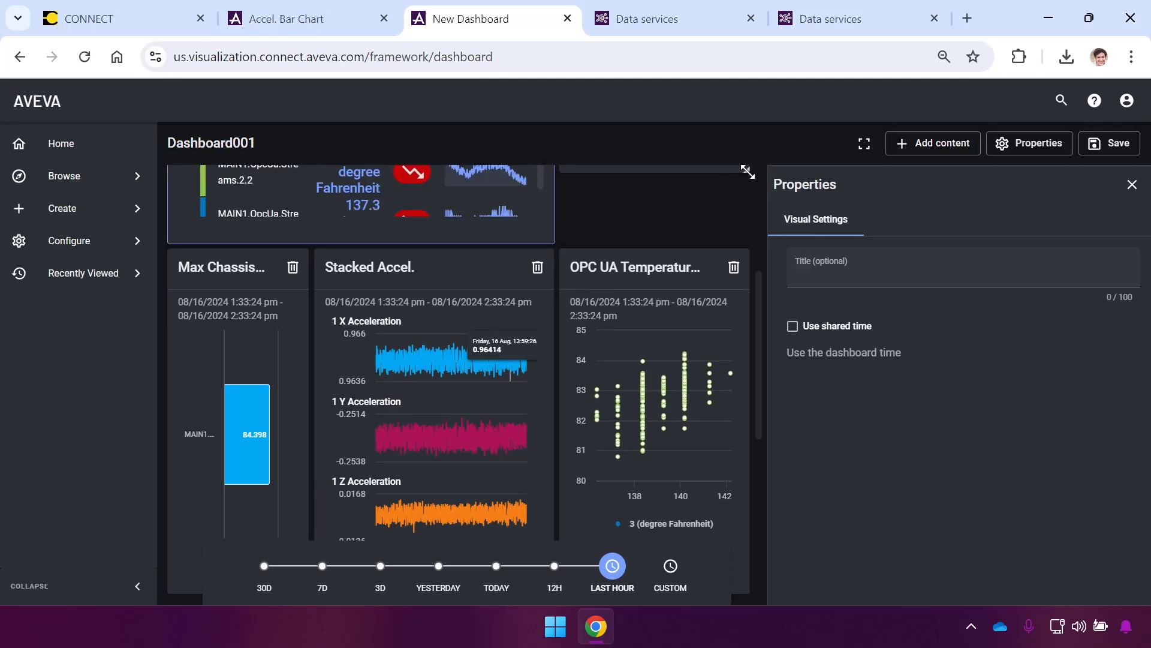
pyautogui.moveTo(748, 172); pyautogui.dragTo(749, 242)
pyautogui.moveTo(758, 305); pyautogui.dragTo(738, 456)
pyautogui.moveTo(260, 303); pyautogui.dragTo(290, 278)
pyautogui.moveTo(357, 525); pyautogui.dragTo(775, 468)
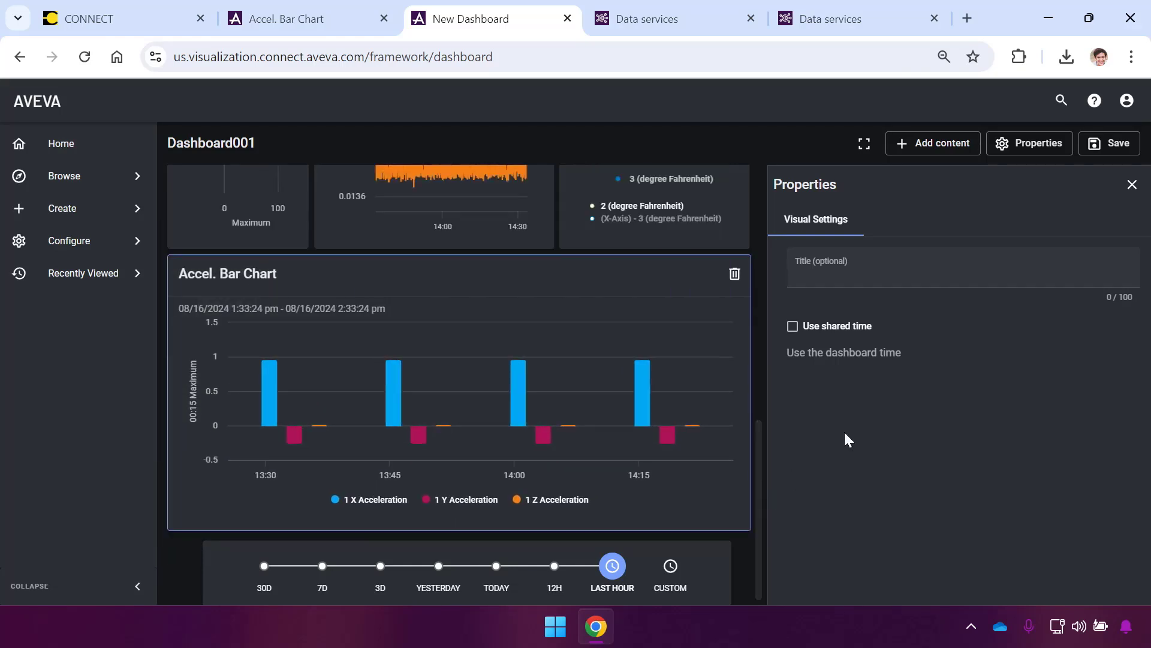
pyautogui.click(1131, 188)
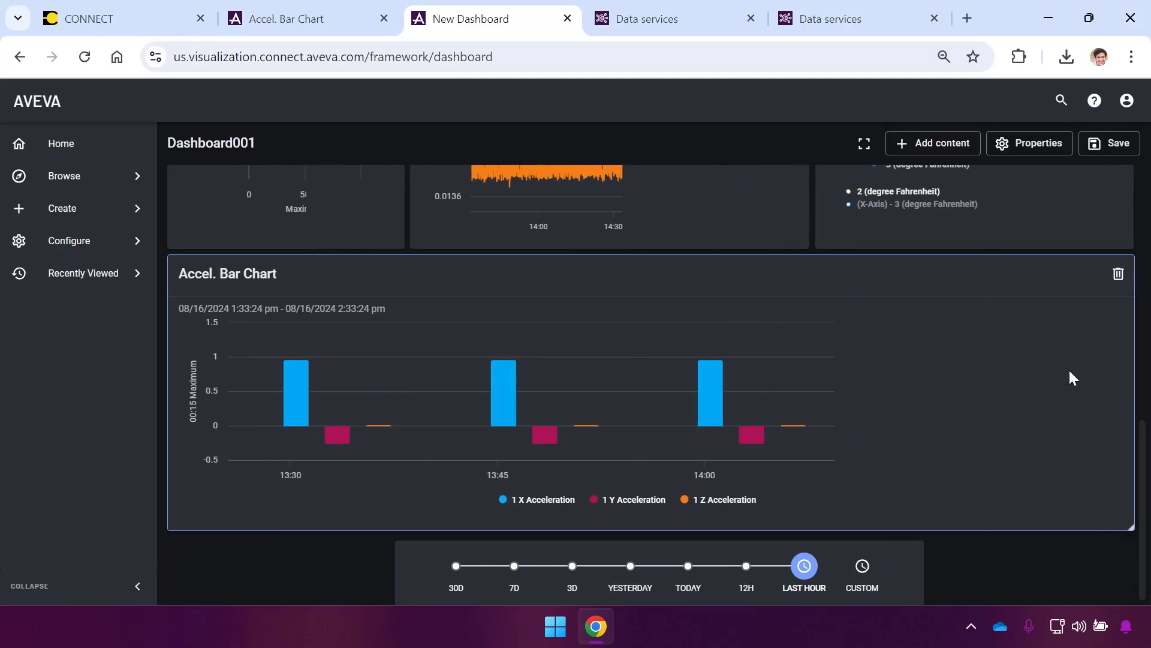
# Check the All Properties and OPC UA Temperatures tile settings, leaving shared time off
pyautogui.moveTo(1143, 451); pyautogui.dragTo(1143, 197)
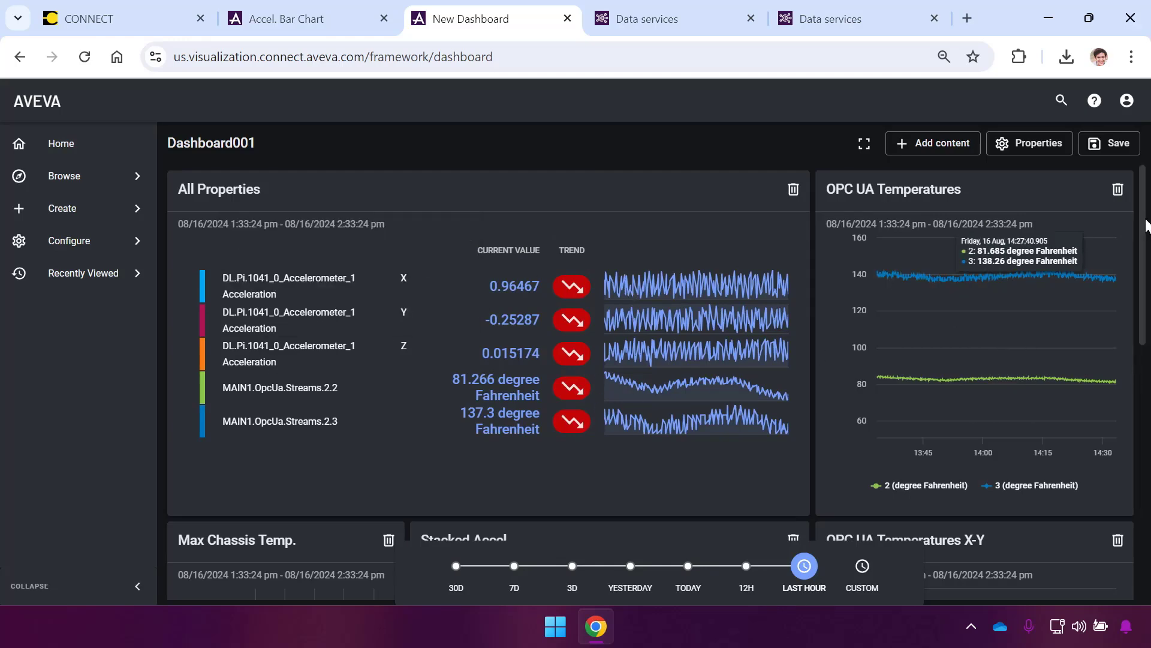
pyautogui.moveTo(1145, 258); pyautogui.dragTo(1148, 361)
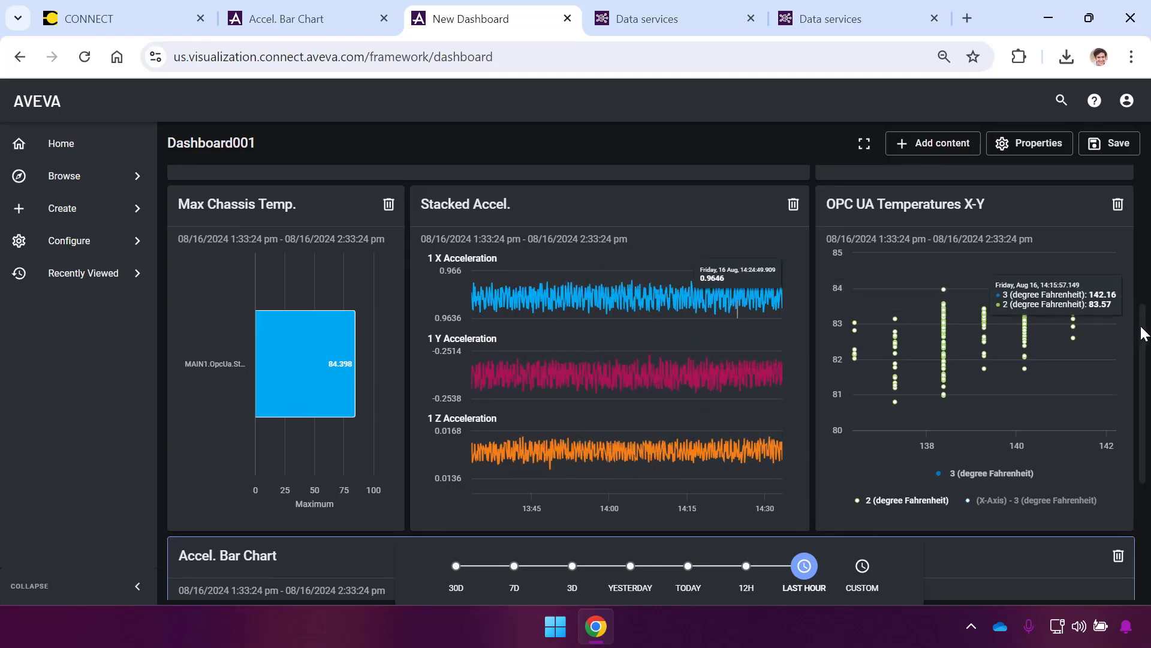
pyautogui.moveTo(1145, 335); pyautogui.dragTo(1148, 151)
pyautogui.click(617, 198)
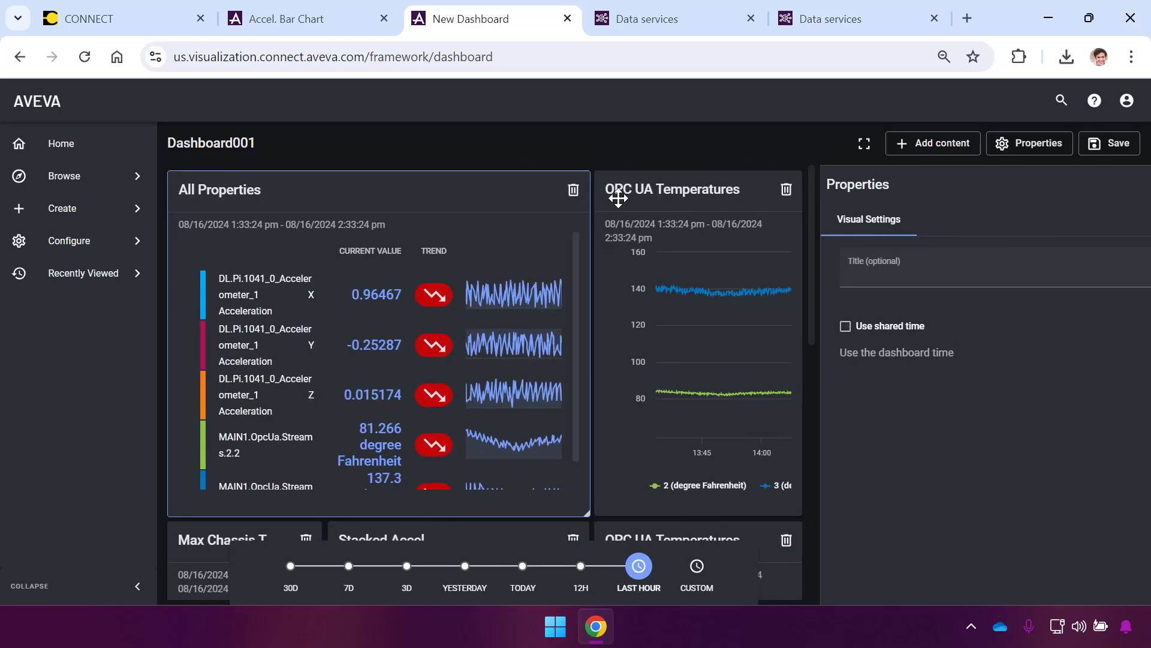
pyautogui.click(673, 183)
pyautogui.click(804, 331)
pyautogui.click(802, 332)
pyautogui.moveTo(763, 305); pyautogui.dragTo(760, 393)
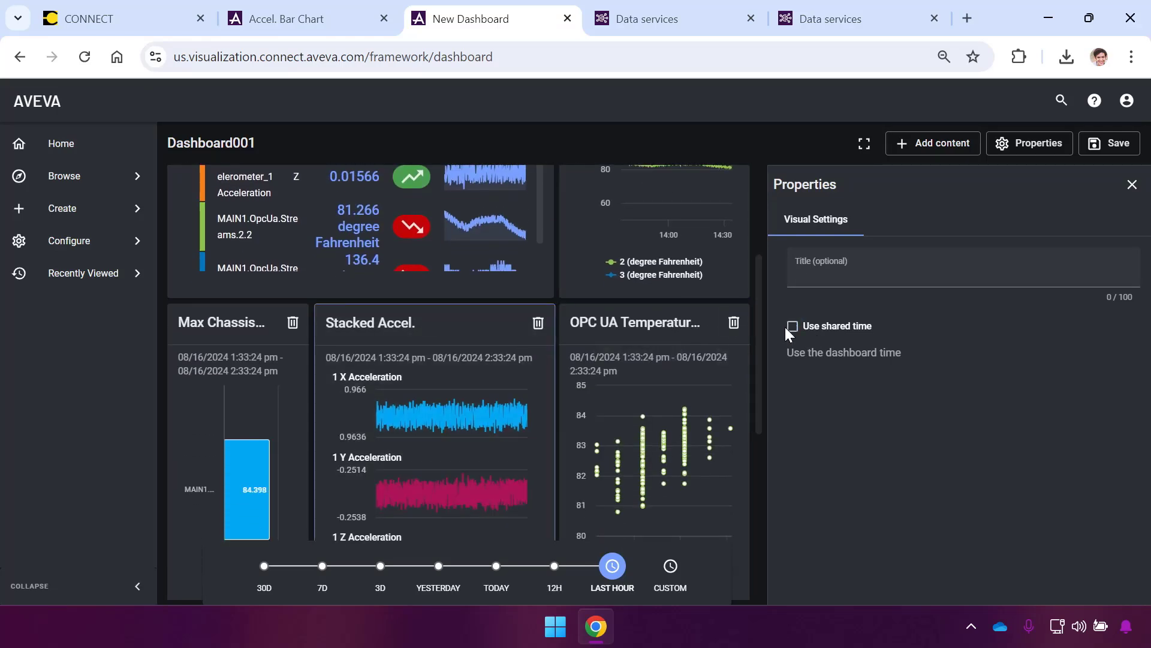
# Make the X-Y temperature, Max Chassis Temp. and Accel. Bar Chart tiles use shared time
pyautogui.click(710, 330)
pyautogui.click(792, 326)
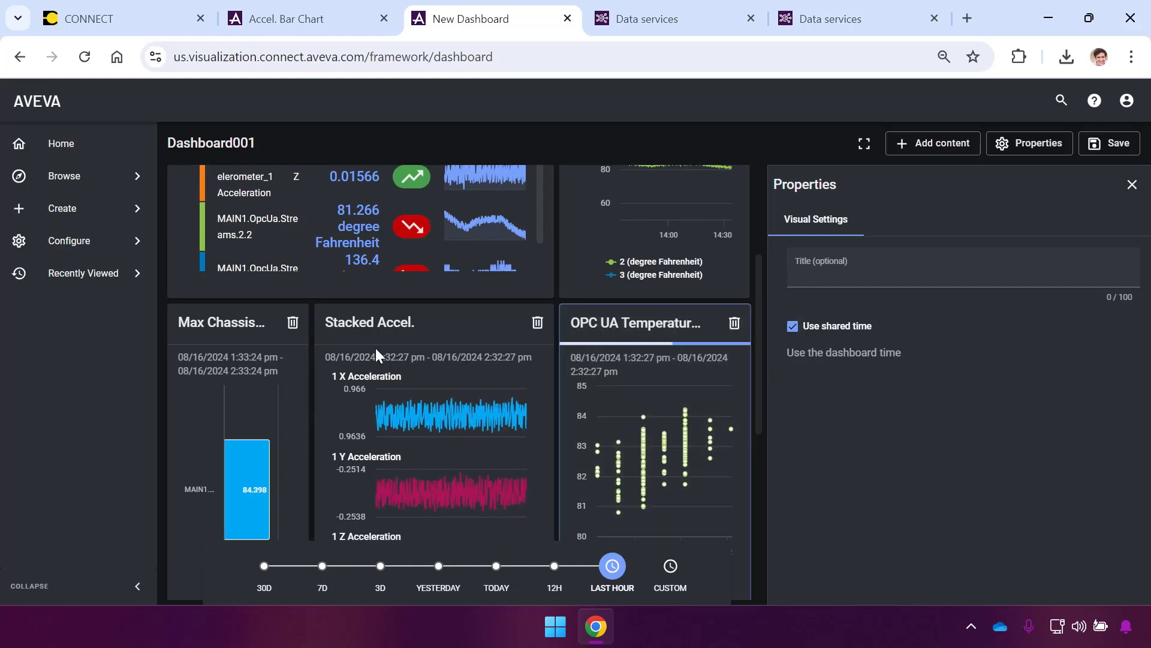
pyautogui.click(245, 324)
pyautogui.click(797, 333)
pyautogui.moveTo(756, 329); pyautogui.dragTo(761, 468)
pyautogui.click(618, 336)
pyautogui.click(792, 336)
# Review the dashboard-level properties, then close the settings panel
pyautogui.moveTo(757, 419); pyautogui.dragTo(765, 174)
pyautogui.click(1132, 185)
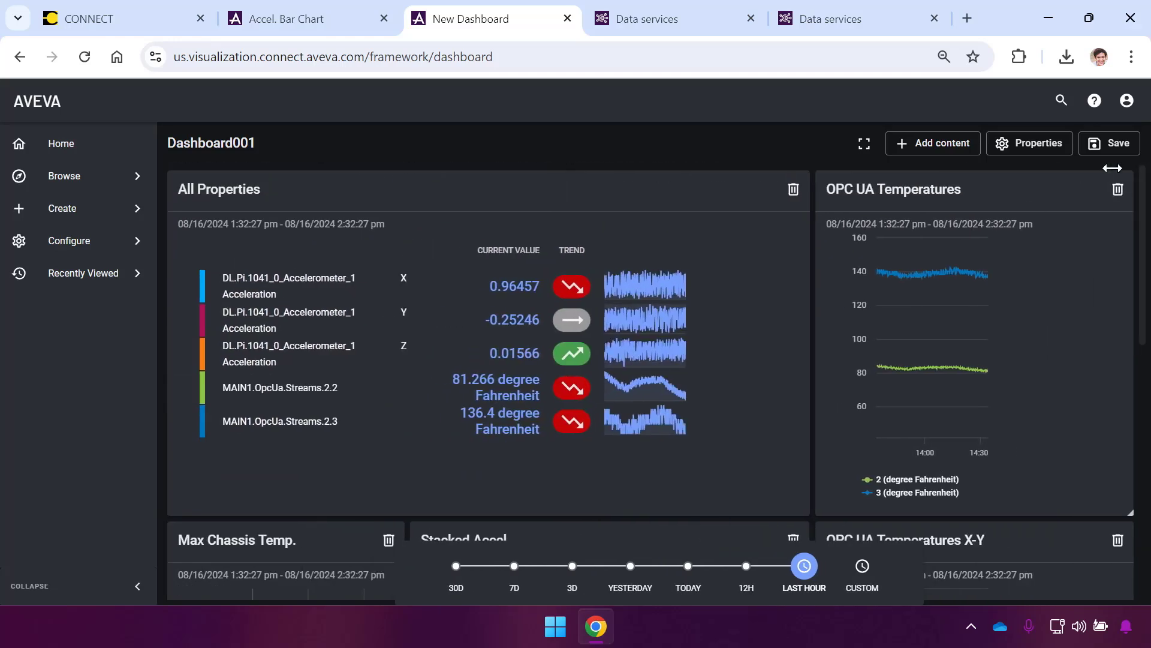
pyautogui.click(1050, 147)
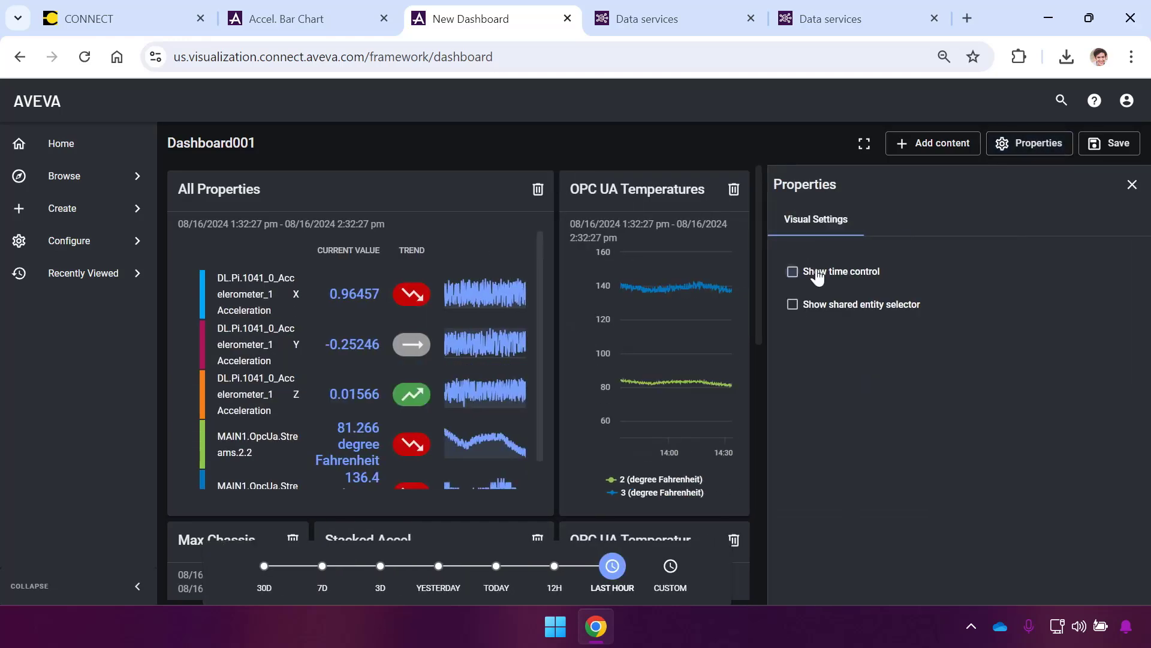
pyautogui.click(1134, 184)
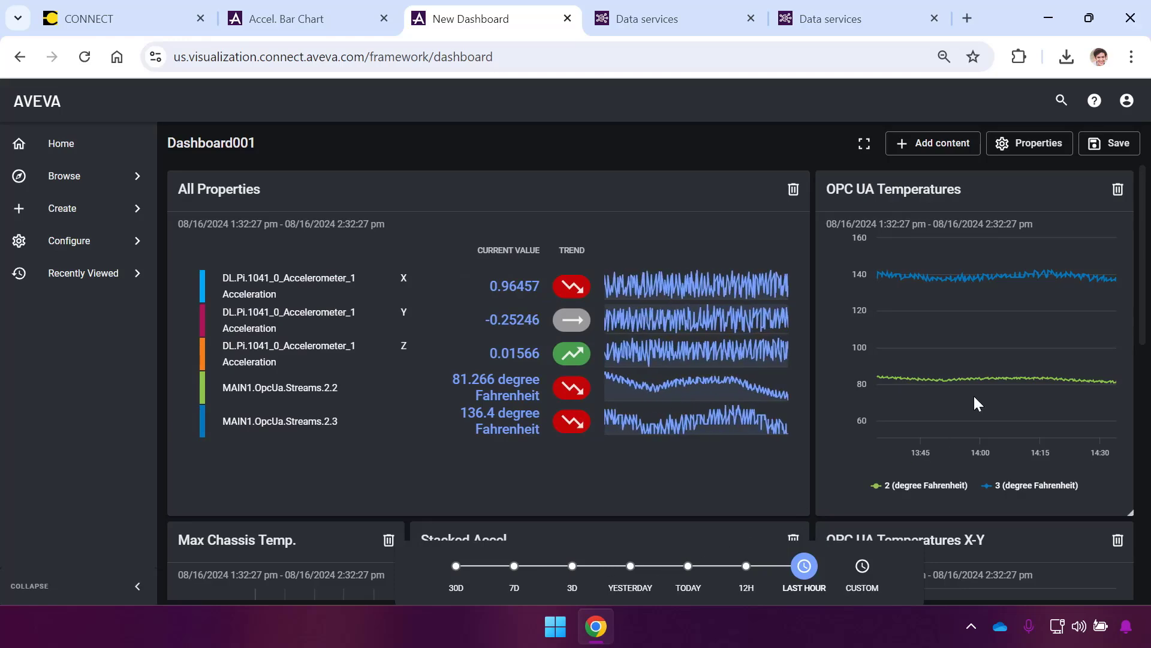
# Save the dashboard as 'Machine74656 Display' for My Team, as Machine74656's default view
pyautogui.click(1121, 143)
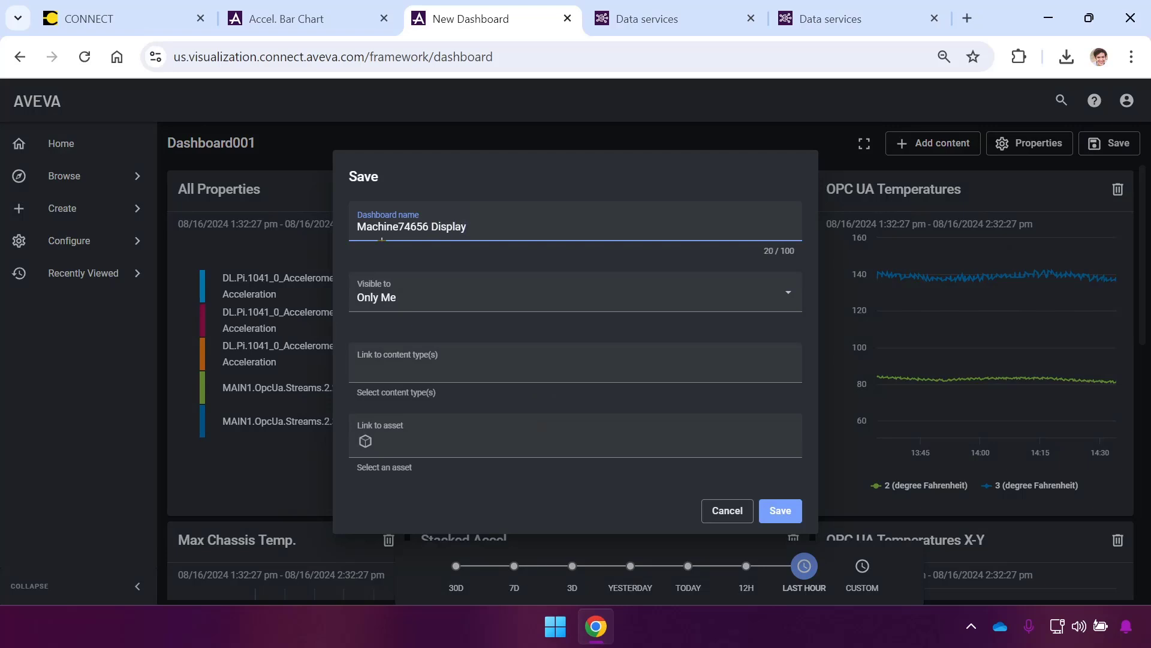
pyautogui.click(398, 290)
pyautogui.click(394, 334)
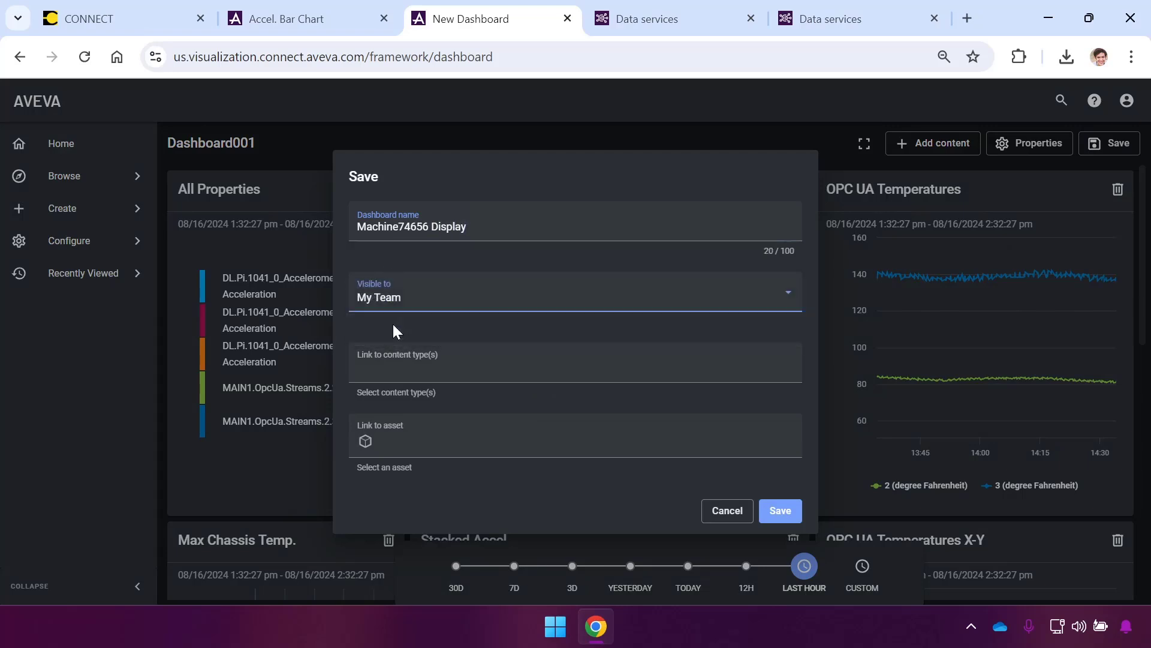
pyautogui.click(399, 446)
pyautogui.write('Machine74656')
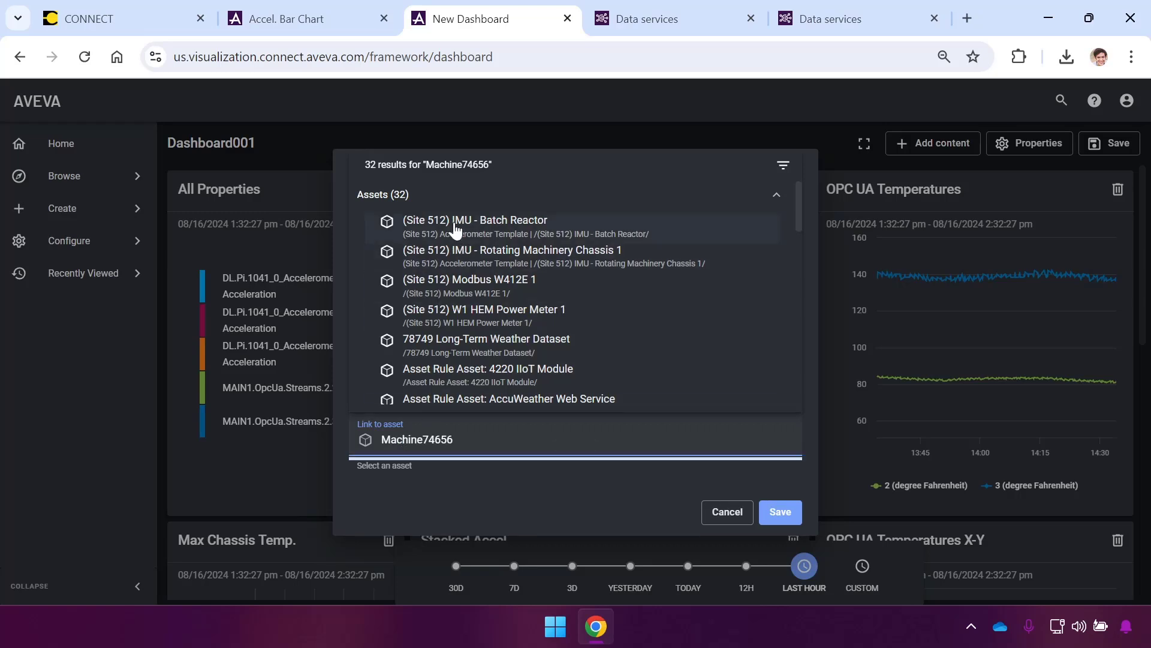
pyautogui.click(455, 222)
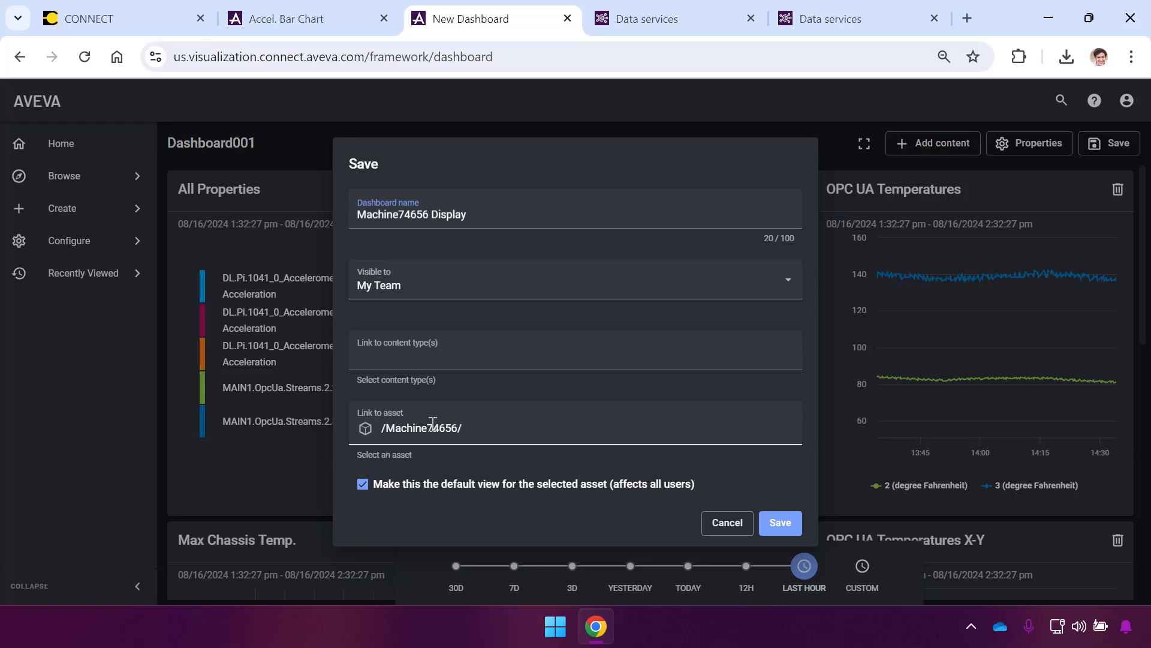
pyautogui.click(785, 524)
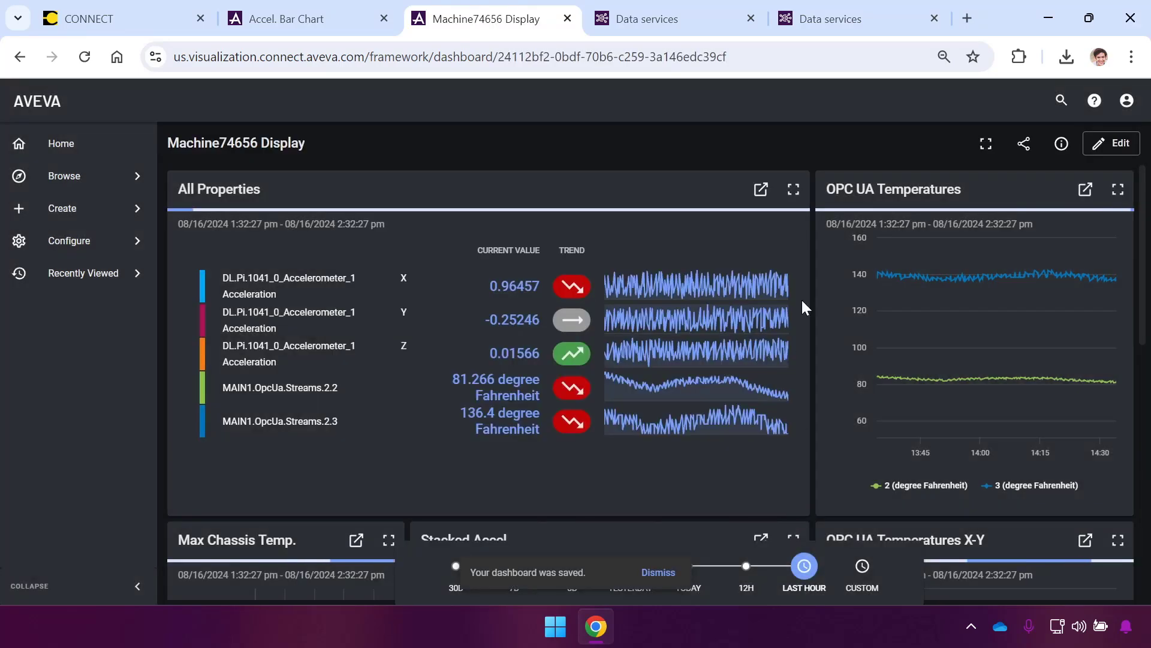
pyautogui.click(830, 21)
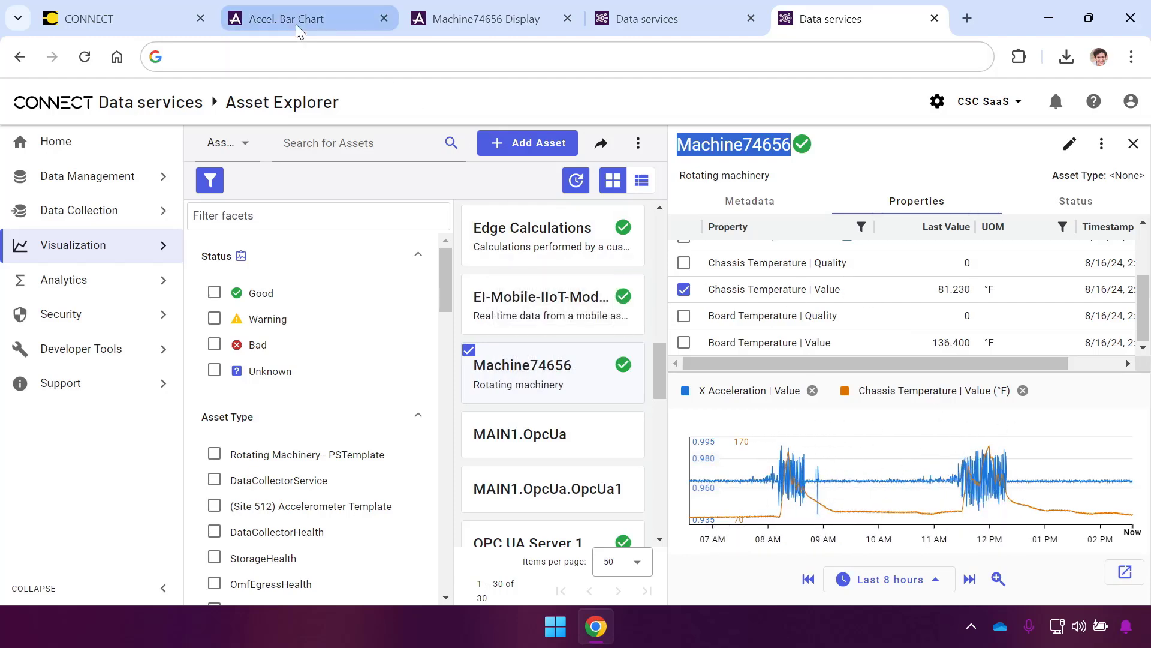
# Return via the Accel. Bar Chart tab to Machine74656 Display and scroll its Nexus 5X preview
pyautogui.click(332, 27)
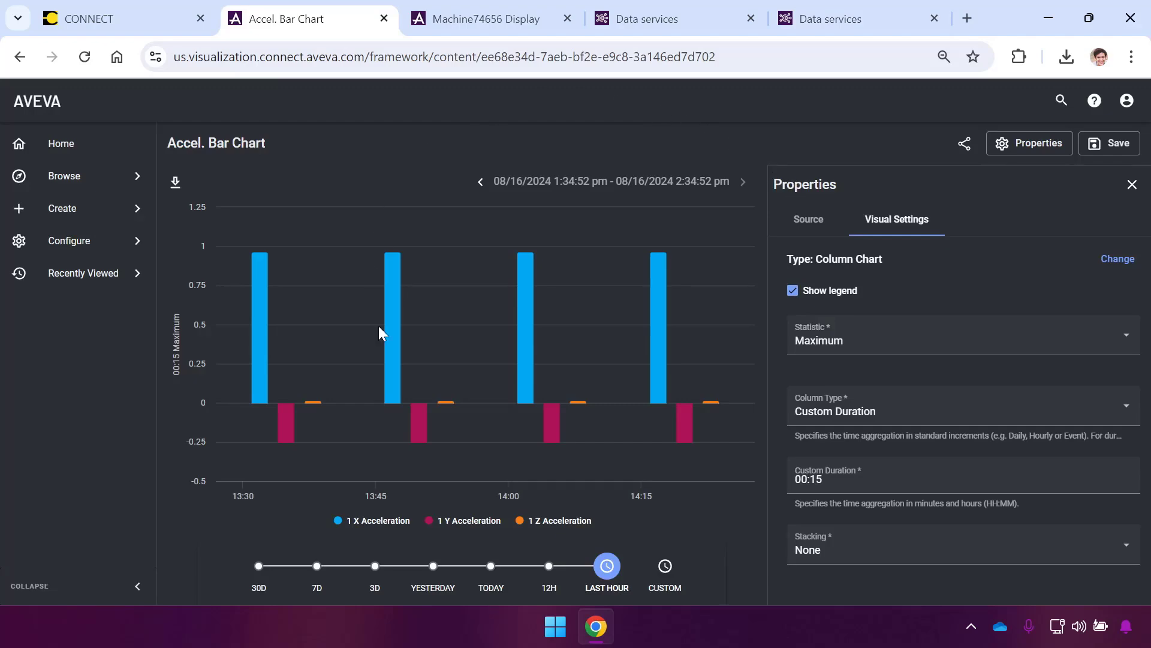
pyautogui.click(486, 24)
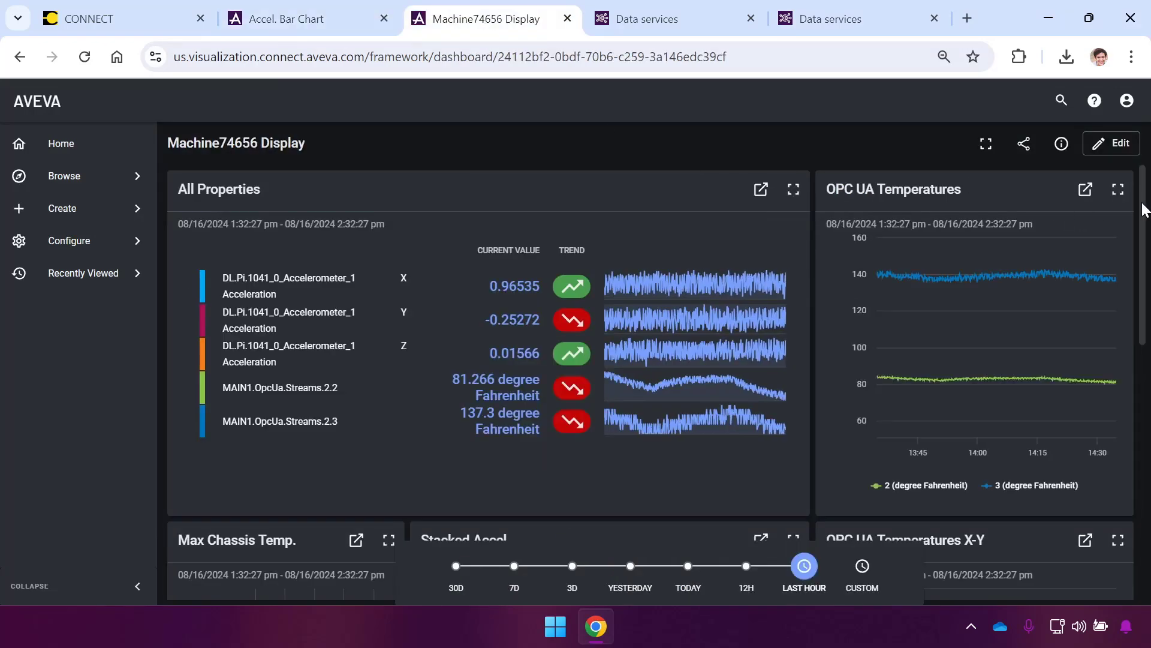
pyautogui.moveTo(1143, 224); pyautogui.dragTo(1143, 307)
pyautogui.scroll(2, 581, 325)
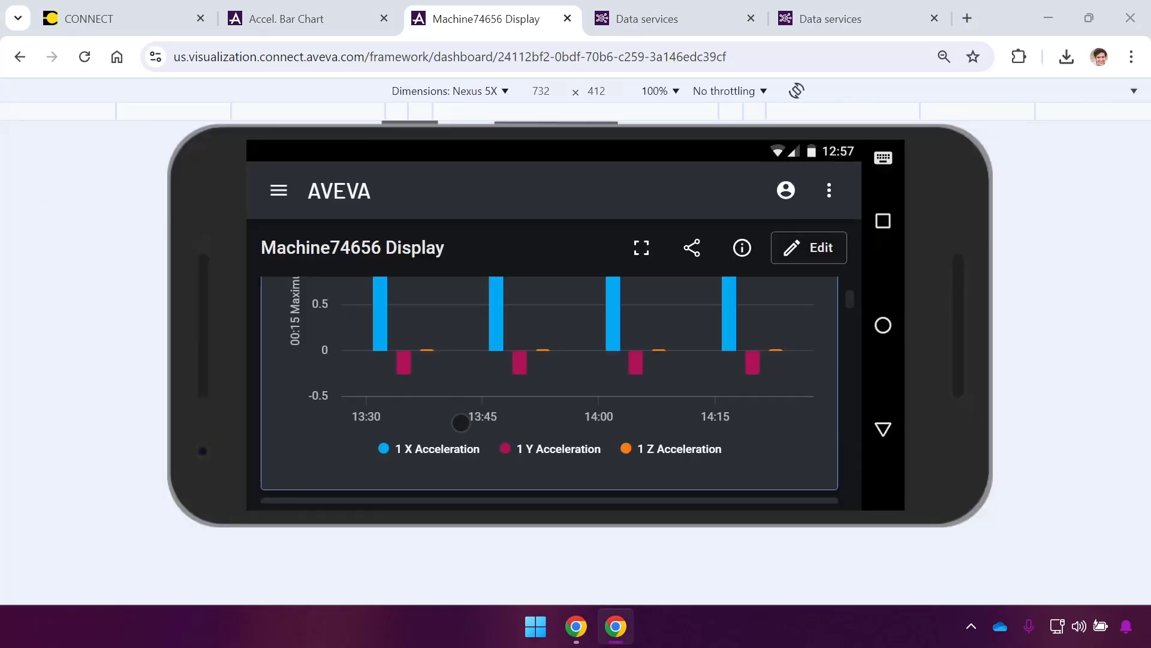
# Scroll through the Machine74656 Display phone preview, then turn off device emulation with Ctrl+Shift+M
pyautogui.moveTo(460, 422); pyautogui.dragTo(467, 258)
pyautogui.moveTo(297, 425); pyautogui.dragTo(301, 240)
pyautogui.moveTo(292, 439); pyautogui.dragTo(284, 269)
pyautogui.moveTo(290, 416); pyautogui.dragTo(292, 264)
pyautogui.moveTo(292, 439); pyautogui.dragTo(291, 355)
pyautogui.moveTo(286, 419); pyautogui.dragTo(298, 347)
pyautogui.moveTo(295, 240); pyautogui.dragTo(283, 442)
pyautogui.moveTo(294, 307); pyautogui.dragTo(270, 450)
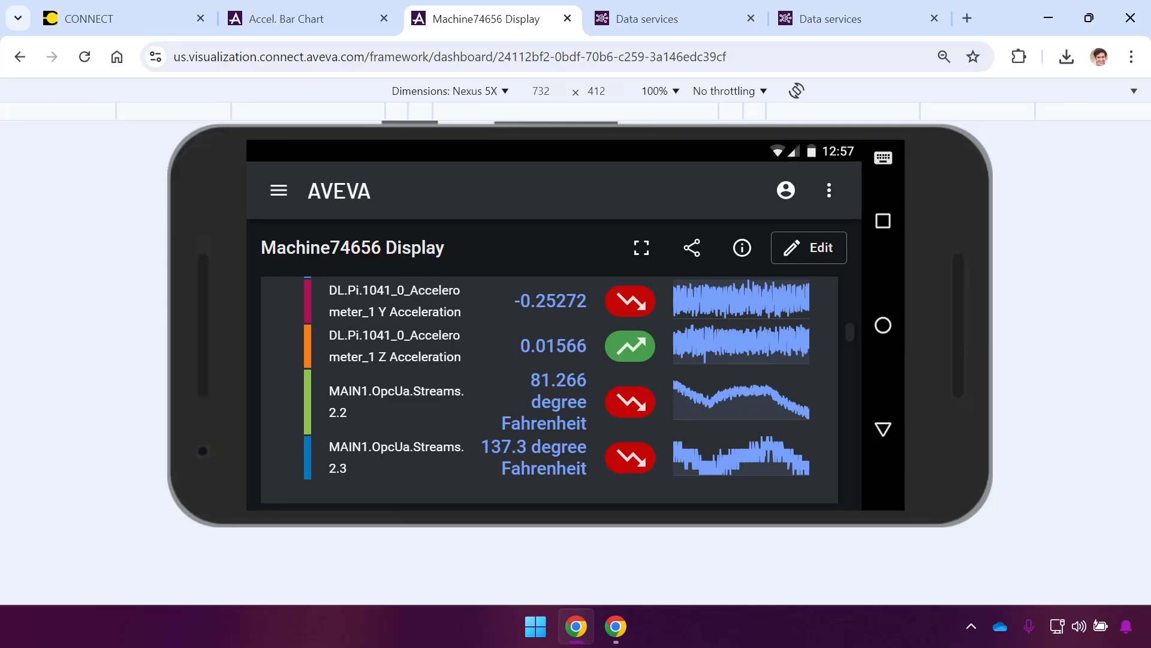
pyautogui.hotkey('ctrl', 'shift', 'm')
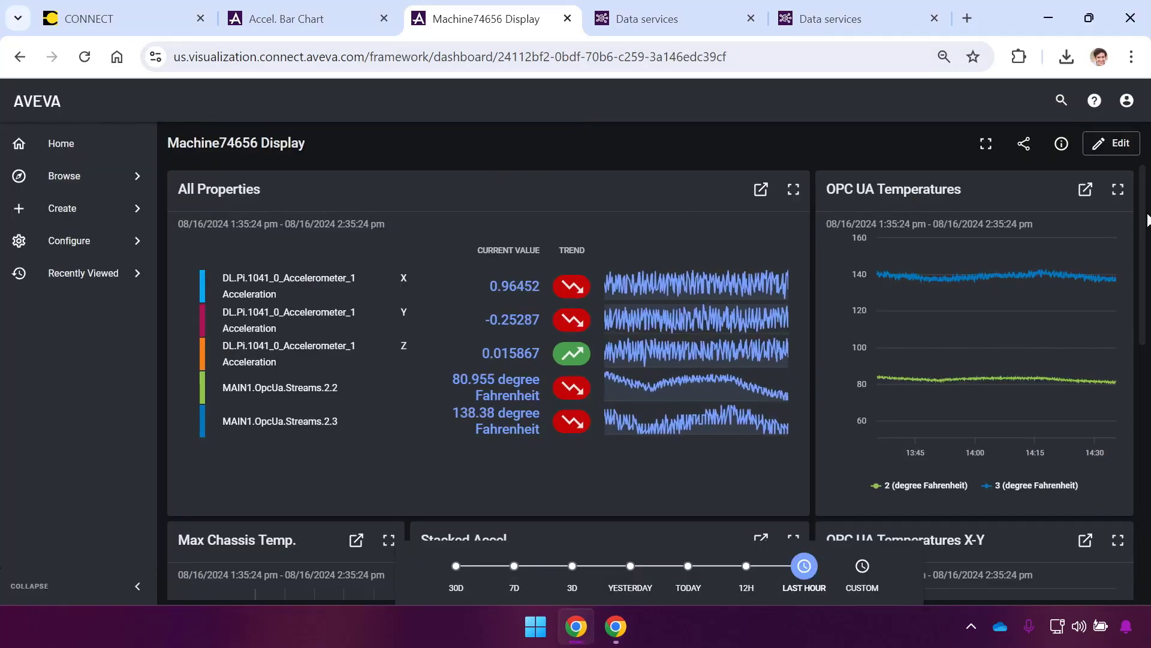
pyautogui.moveTo(1146, 219)
pyautogui.mouseDown()
pyautogui.moveTo(1148, 438)
pyautogui.moveTo(1147, 205)
pyautogui.mouseUp()
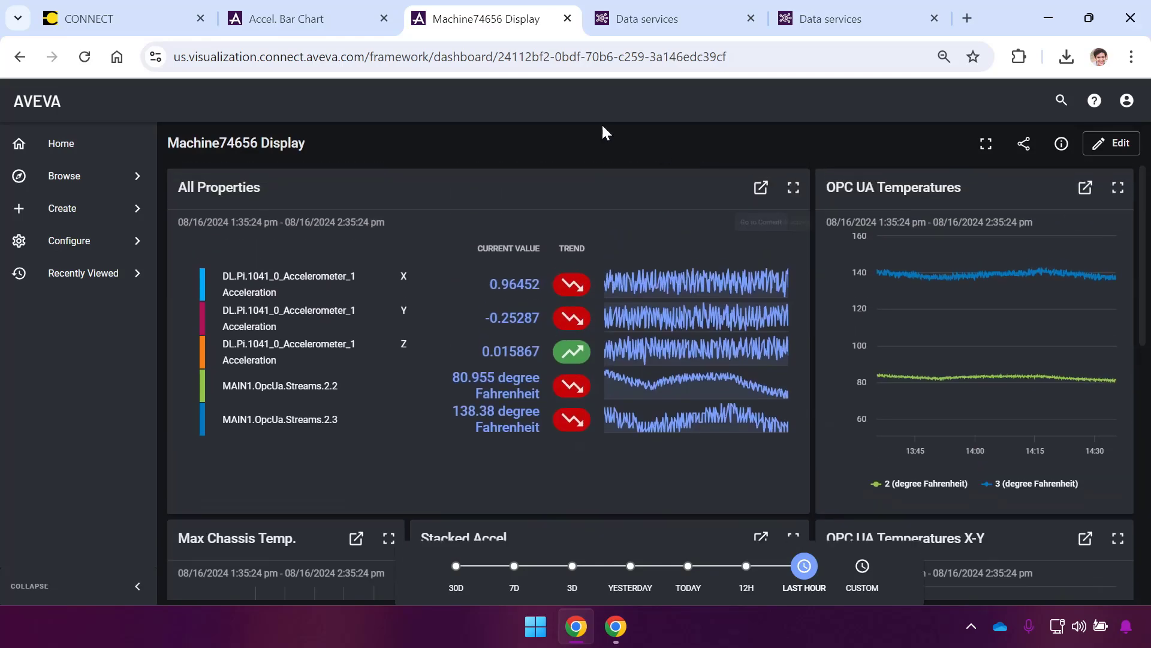
pyautogui.click(86, 12)
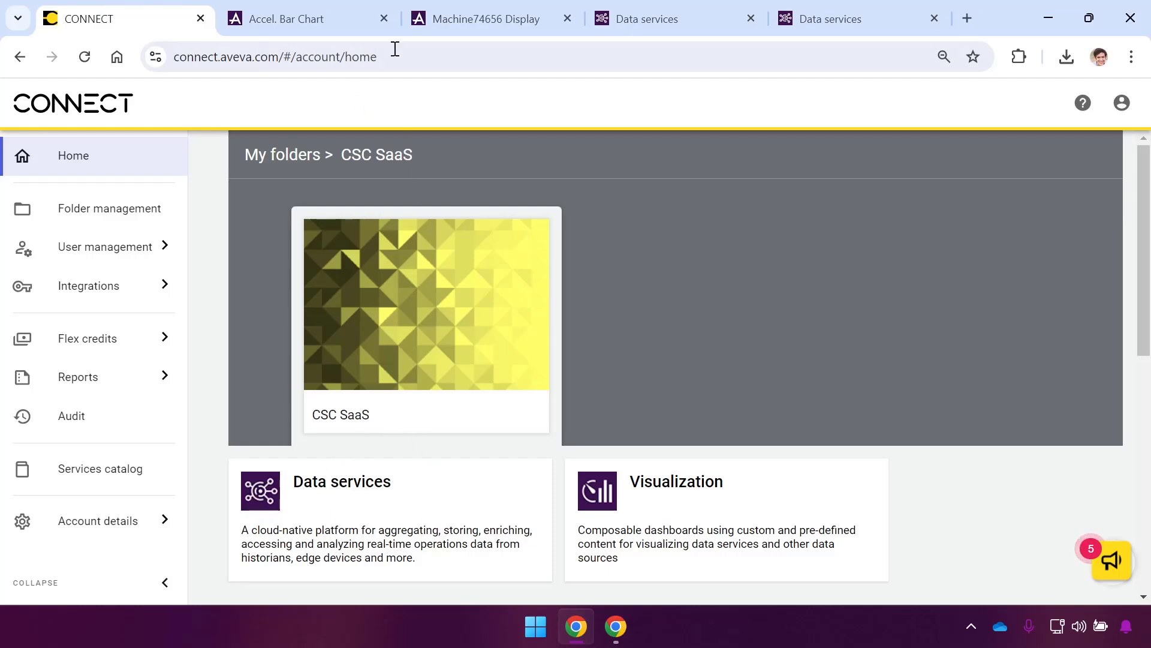
pyautogui.click(460, 24)
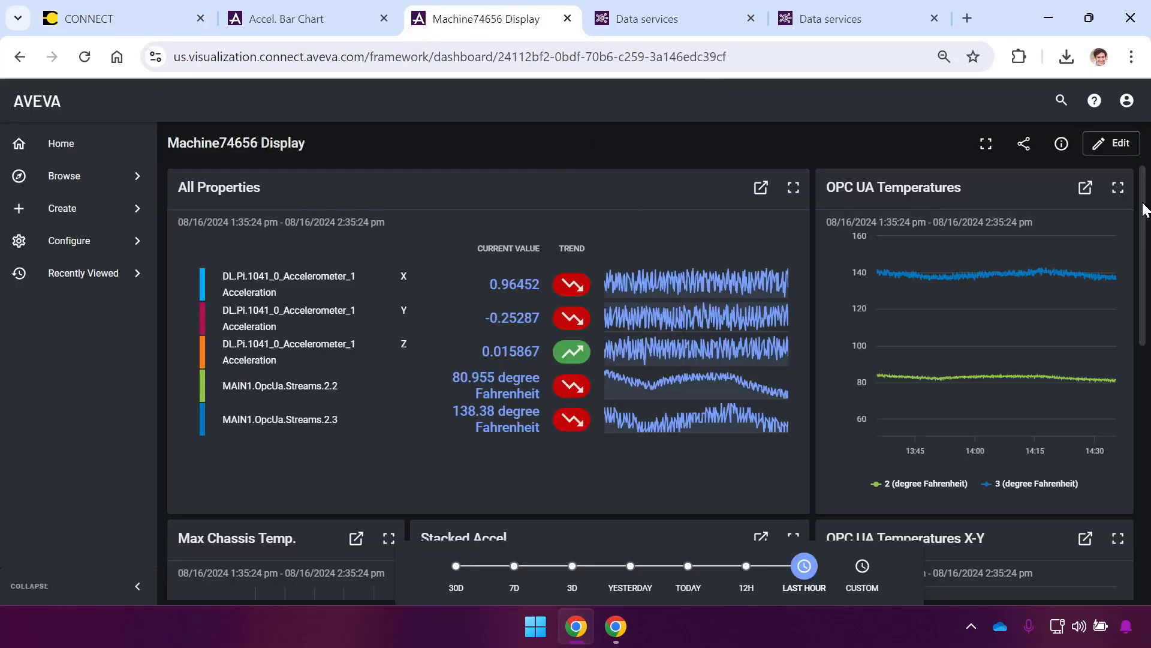
pyautogui.moveTo(1146, 209); pyautogui.dragTo(1146, 461)
pyautogui.scroll(5, 651, 384)
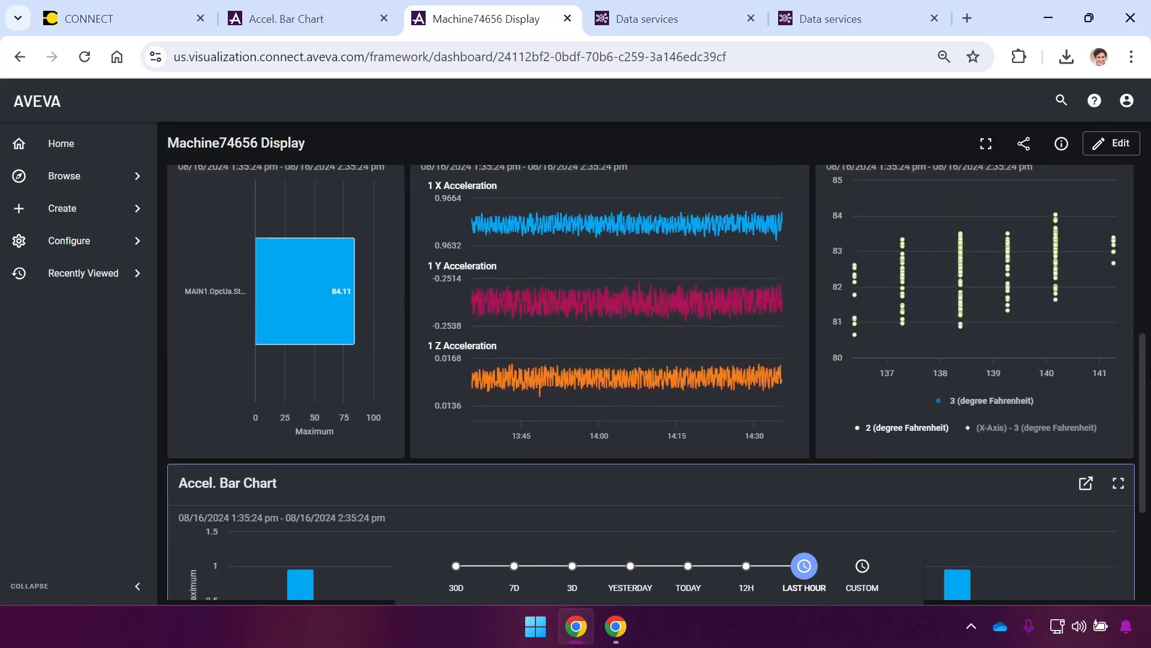
pyautogui.scroll(1, 1124, 264)
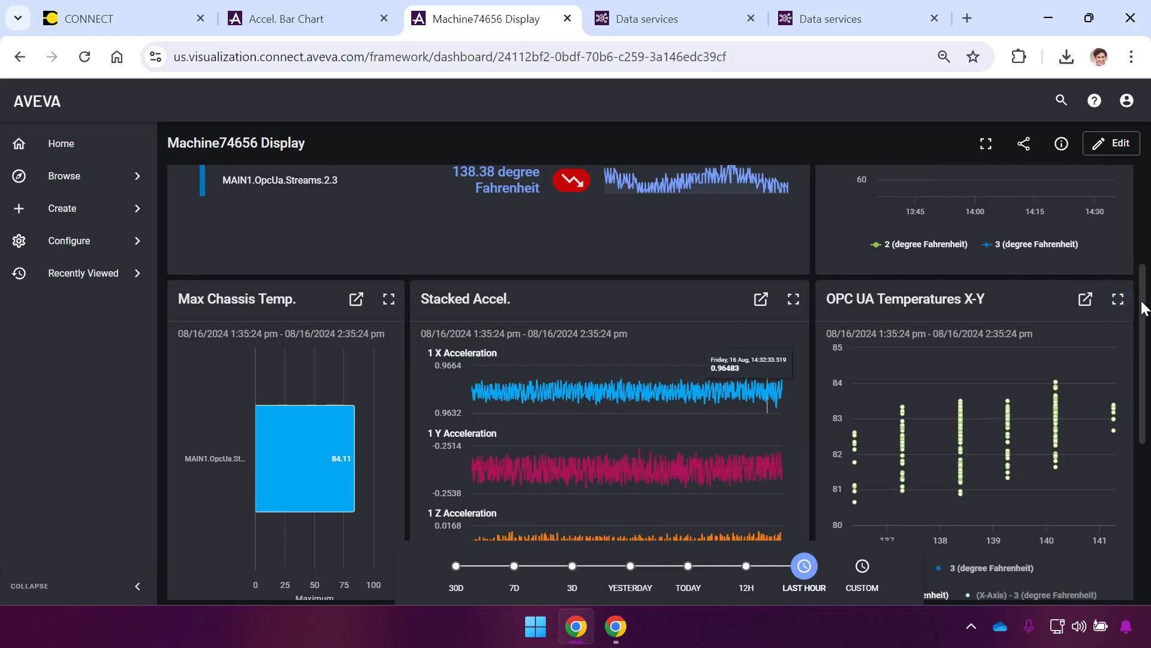
pyautogui.moveTo(1142, 306); pyautogui.dragTo(1149, 234)
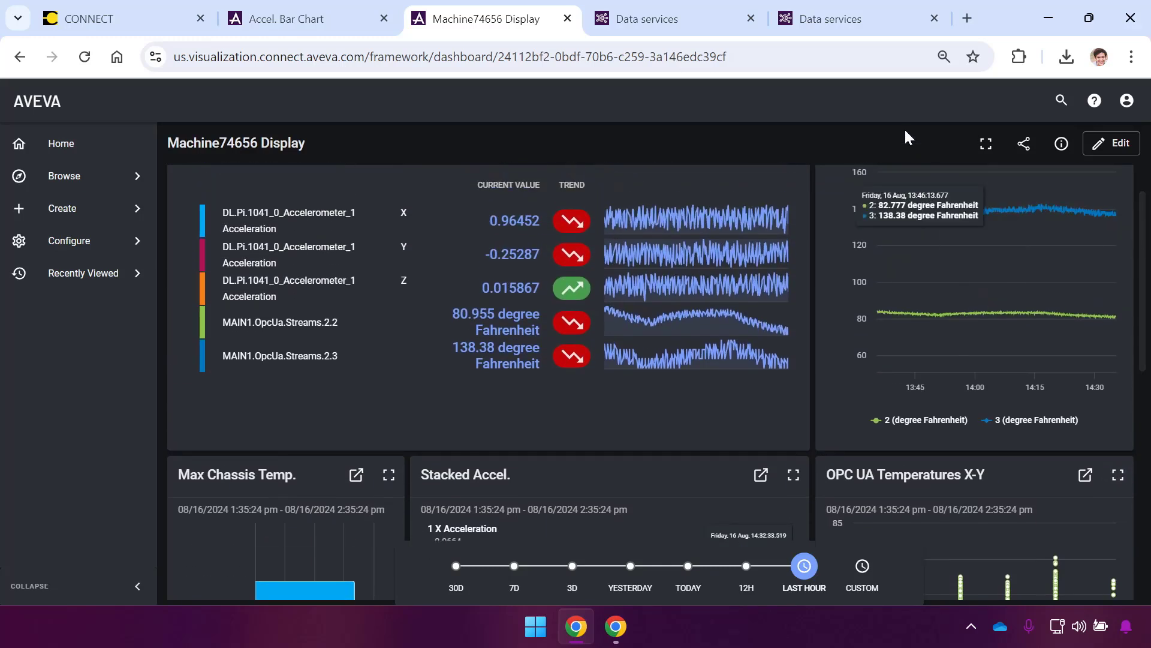
pyautogui.click(863, 21)
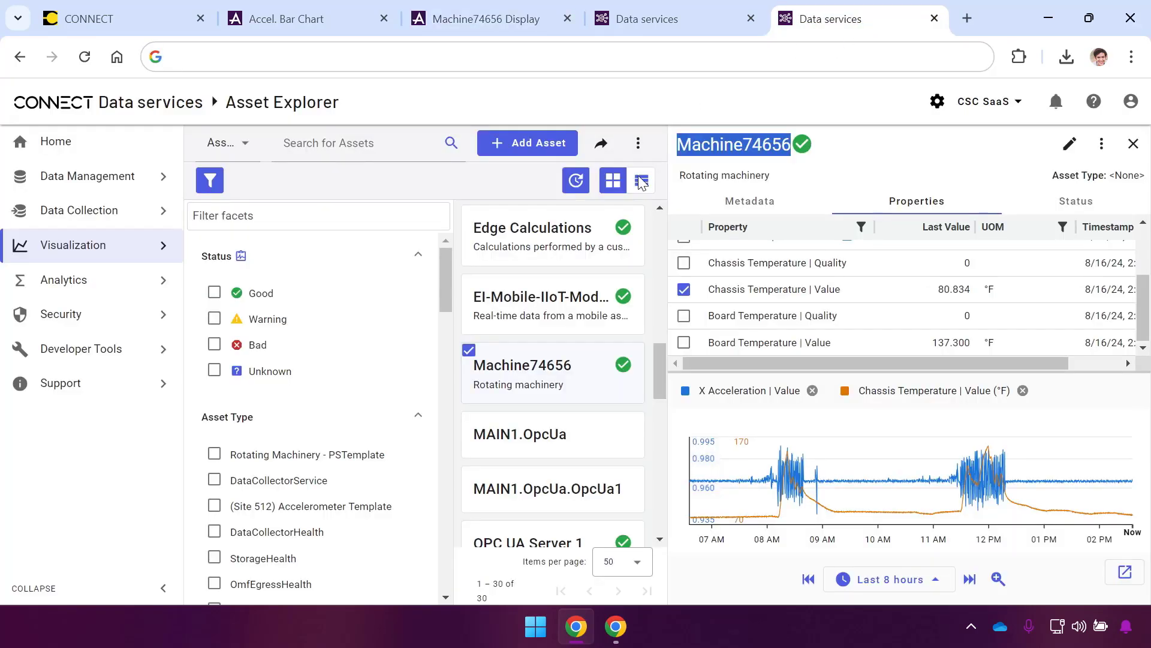
pyautogui.click(509, 30)
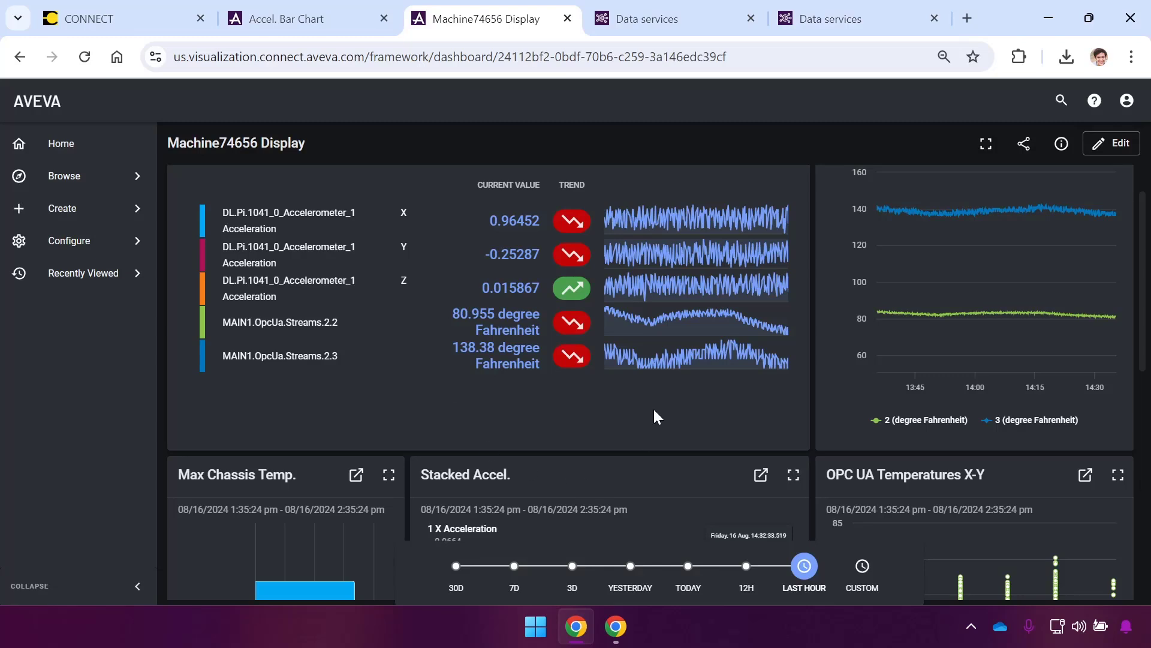